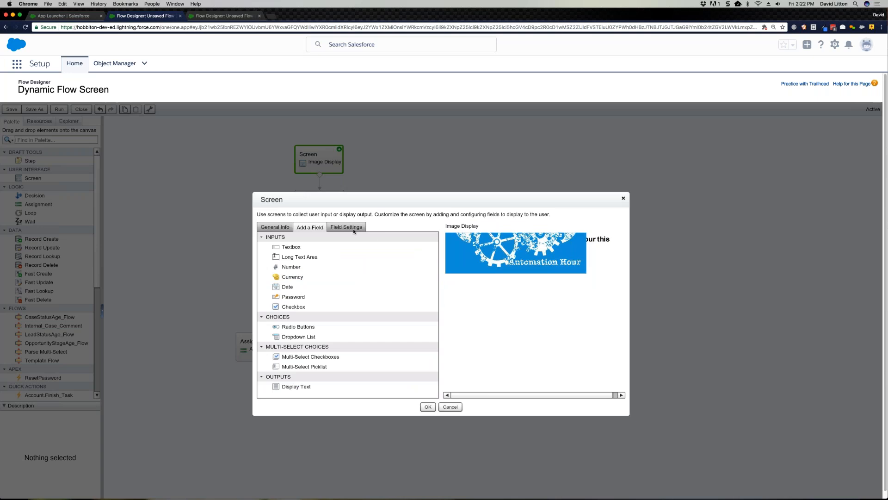
Step: Add a Display Text field above the screen's existing display text, and remove it again
{"action": "left_click", "coordinate": [562, 257]}
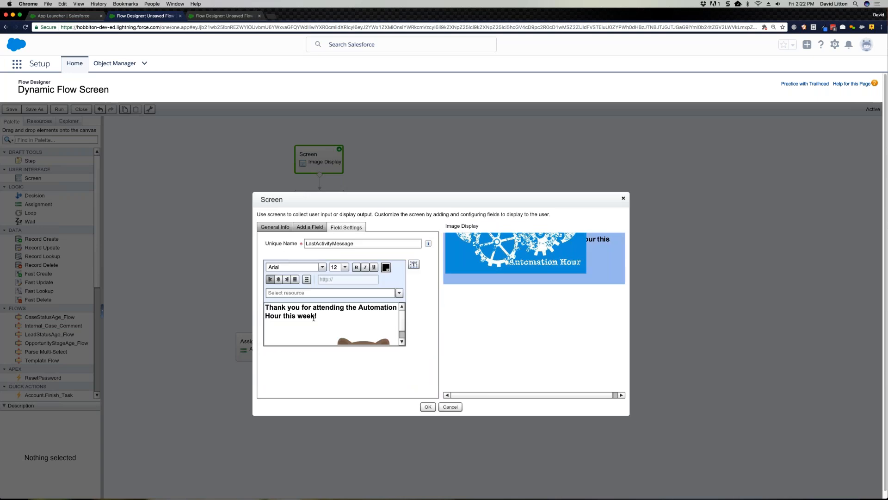
{"action": "left_click", "coordinate": [310, 227]}
{"action": "left_click_drag", "start_coordinate": [306, 387], "coordinate": [507, 234]}
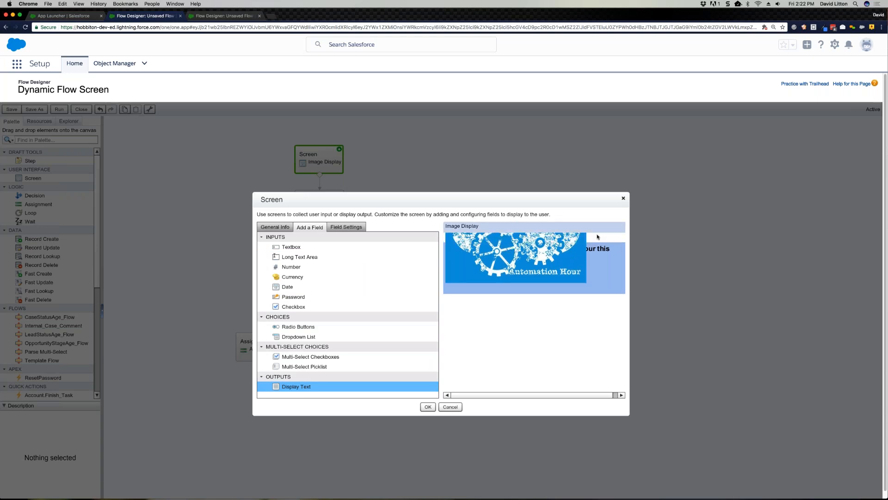
{"action": "left_click", "coordinate": [487, 244]}
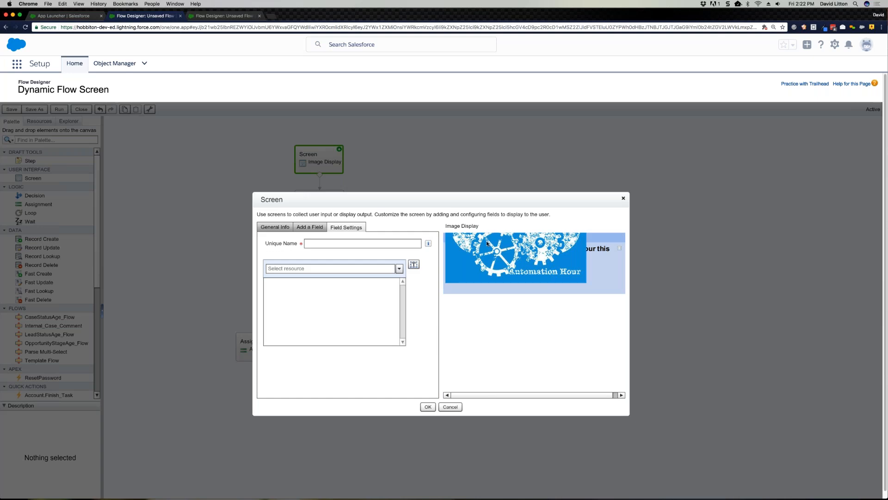
{"action": "left_click", "coordinate": [616, 238]}
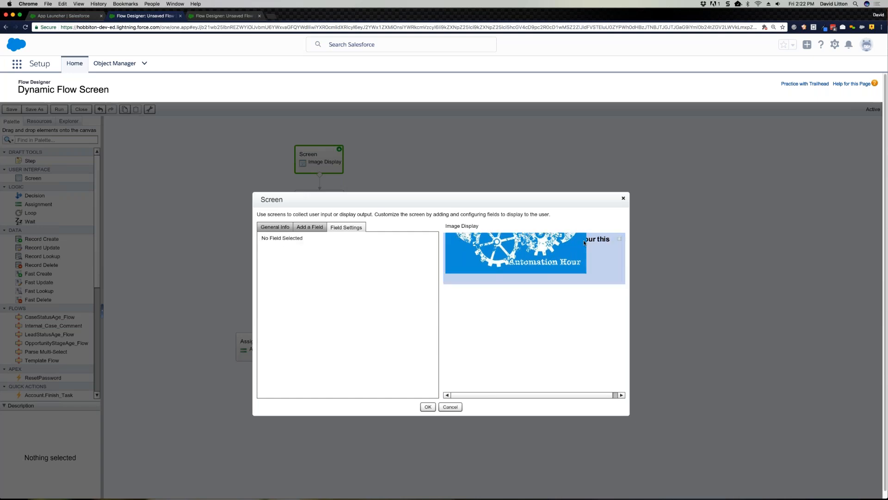
Step: Add an unnamed Display Text field below the screen's existing display text, open its settings, and delete it
{"action": "left_click", "coordinate": [319, 232]}
{"action": "left_click_drag", "start_coordinate": [293, 387], "coordinate": [495, 288]}
{"action": "left_click", "coordinate": [599, 287]}
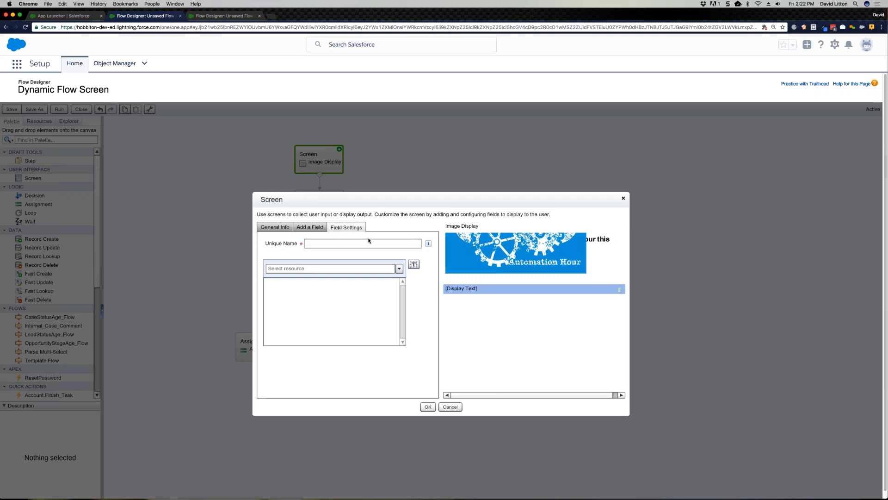
{"action": "left_click", "coordinate": [619, 290]}
Step: Examine the message and images in the settings of the existing LastActivityMessage display text
{"action": "left_click", "coordinate": [321, 227]}
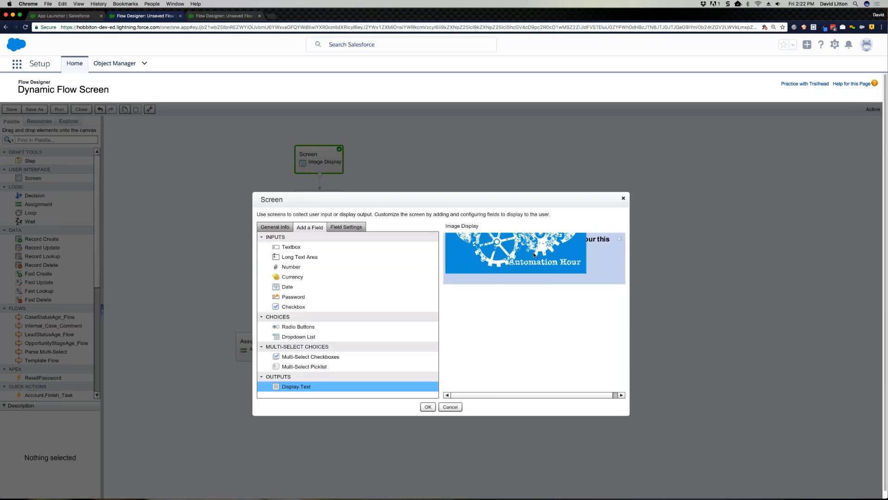
{"action": "left_click", "coordinate": [600, 254]}
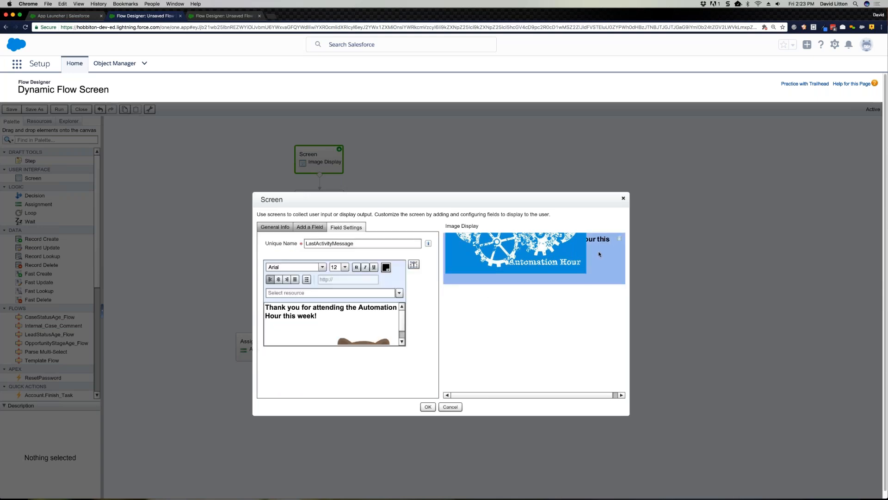
{"action": "left_click", "coordinate": [402, 342]}
{"action": "left_click", "coordinate": [403, 343]}
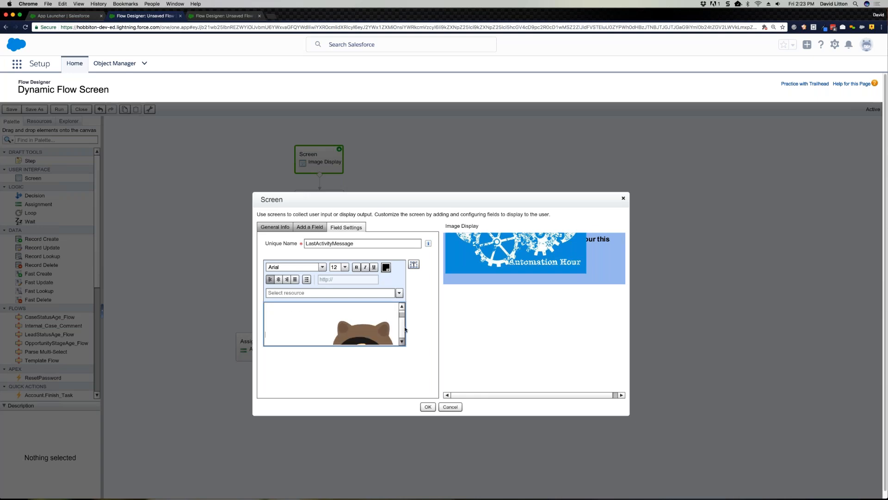
{"action": "left_click_drag", "start_coordinate": [404, 323], "coordinate": [405, 315]}
{"action": "left_click", "coordinate": [342, 317]}
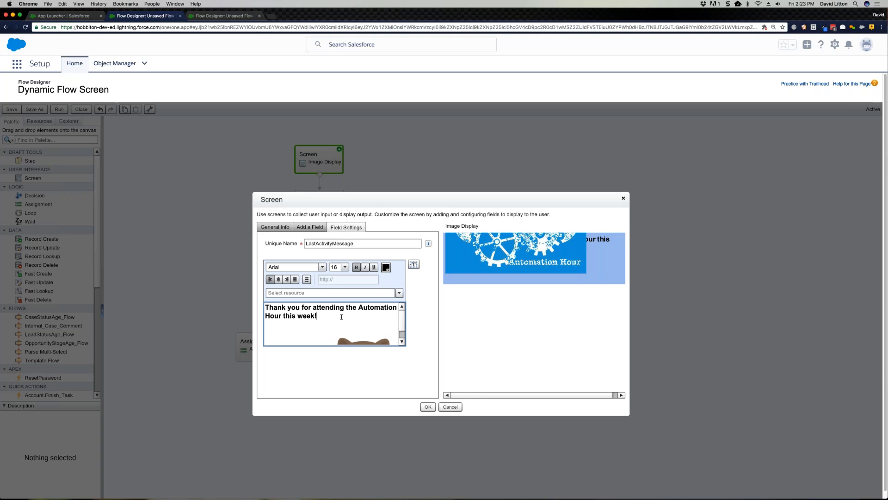
Step: Add a Display Text field below the existing message, with the unique name Test and the content "Text"
{"action": "left_click", "coordinate": [304, 227]}
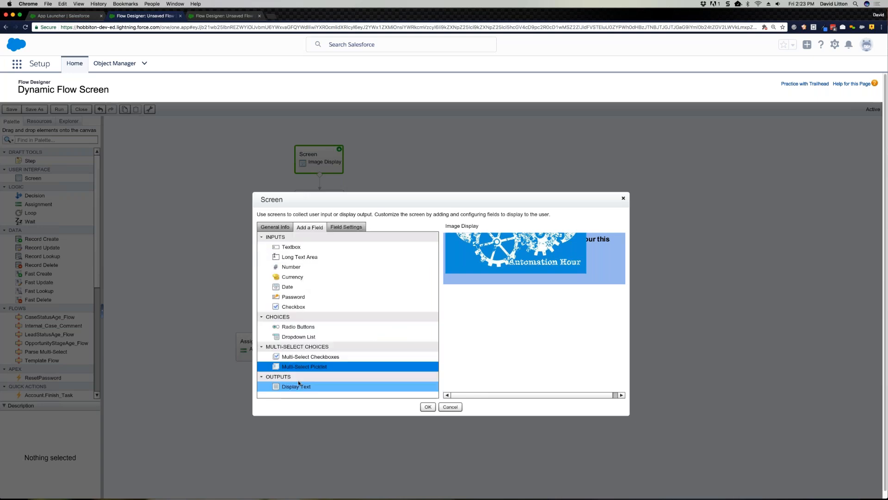
{"action": "left_click_drag", "start_coordinate": [298, 384], "coordinate": [462, 290]}
{"action": "left_click", "coordinate": [327, 241]}
{"action": "type", "text": "Test"}
{"action": "key", "text": "Tab"}
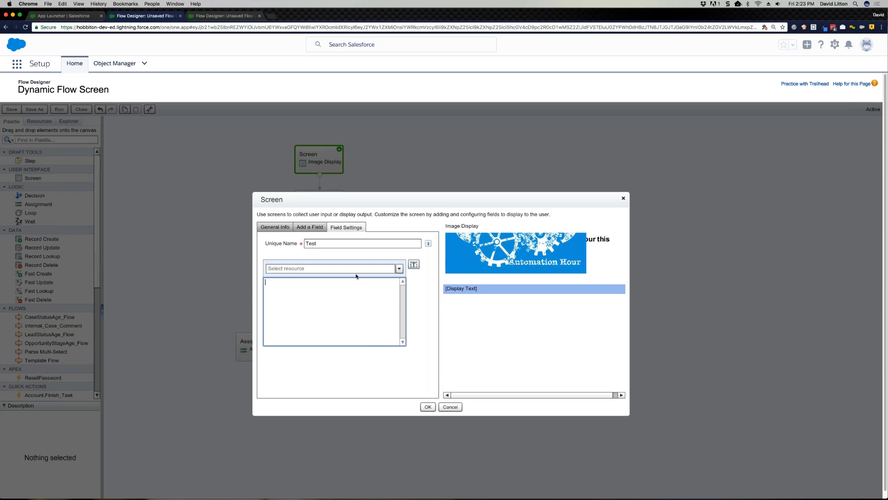
{"action": "type", "text": "Text"}
{"action": "left_click", "coordinate": [490, 325]}
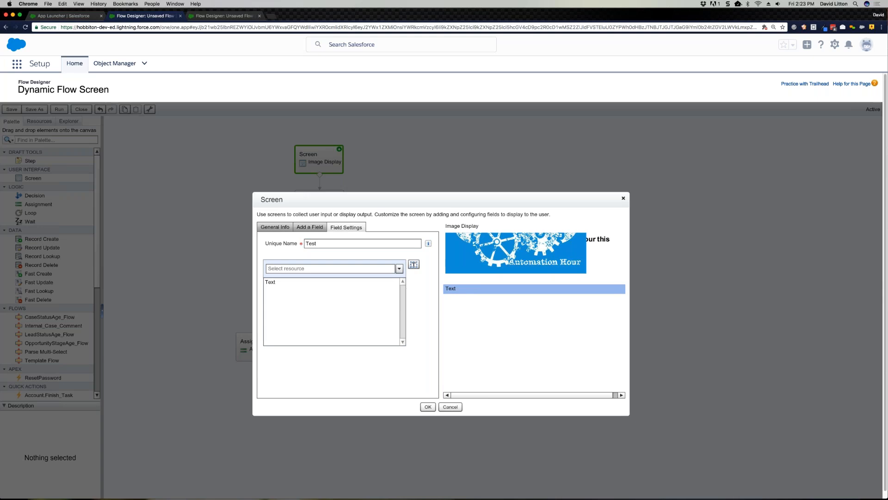
Step: Enlarge the browser page by one zoom level and bring the whole Screen dialog into view
{"action": "left_click", "coordinate": [79, 3]}
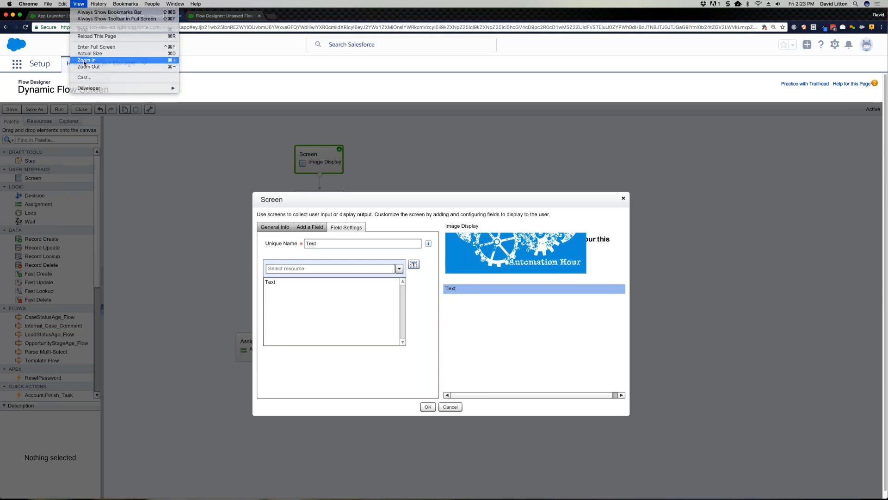
{"action": "left_click", "coordinate": [92, 58]}
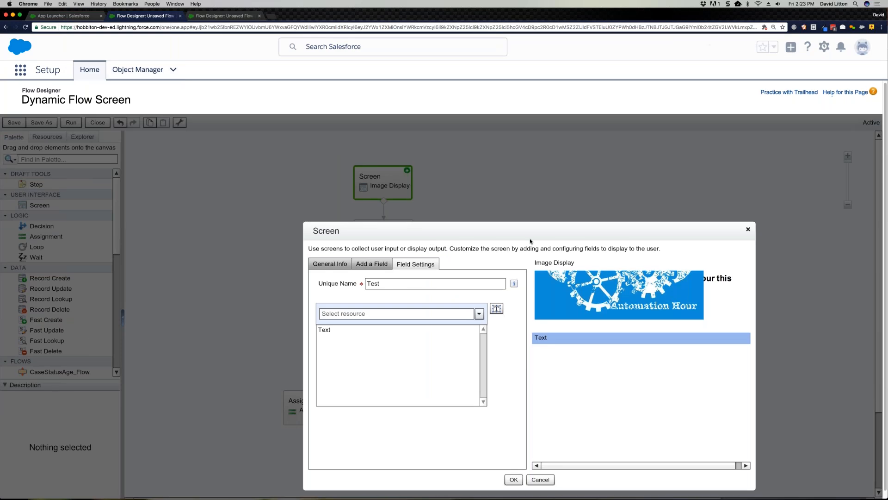
{"action": "scroll", "coordinate": [531, 241], "scroll_direction": "down", "scroll_amount": 1}
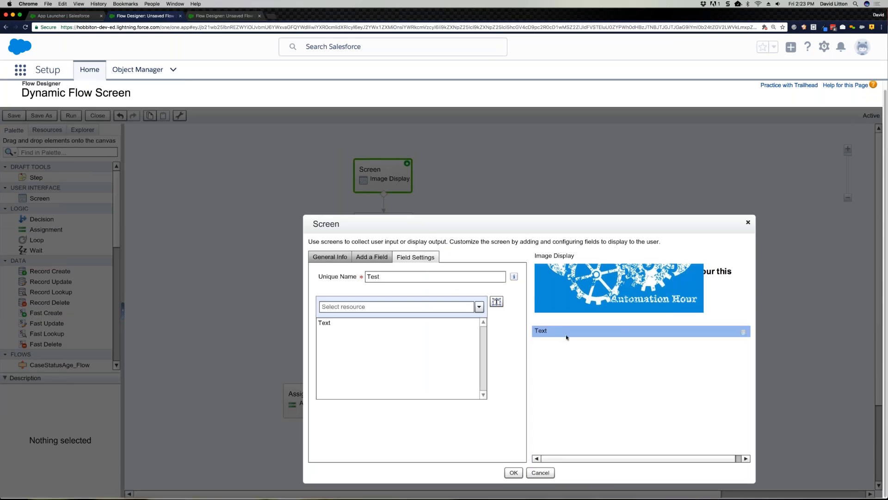
Step: Insert the GreenActivityDate variable after the word in the Test field, and delete it again
{"action": "left_click", "coordinate": [407, 328]}
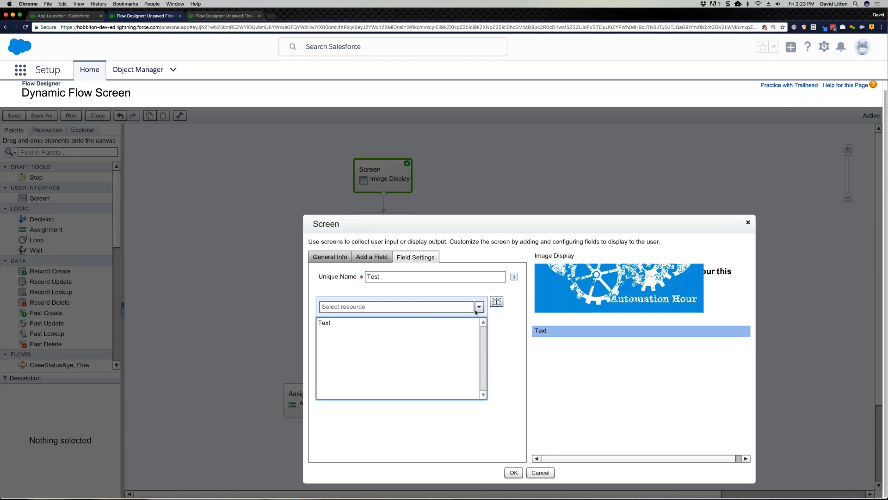
{"action": "left_click", "coordinate": [479, 307]}
{"action": "left_click", "coordinate": [452, 331]}
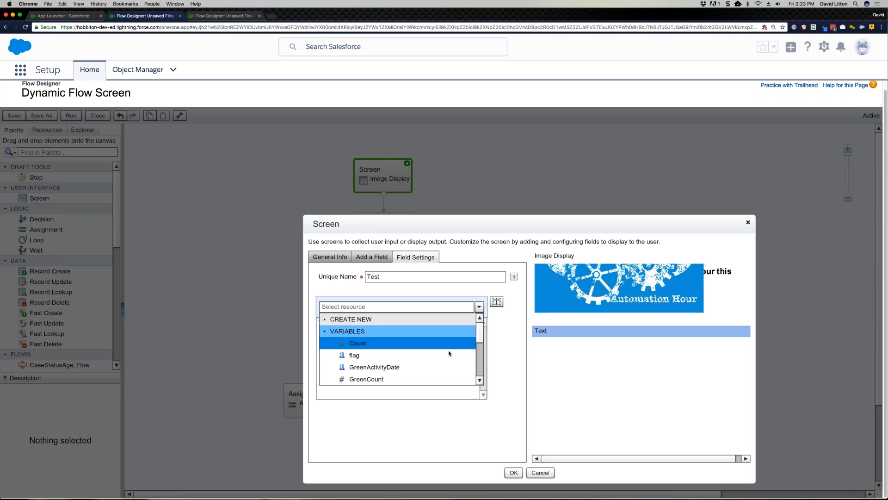
{"action": "left_click", "coordinate": [451, 366]}
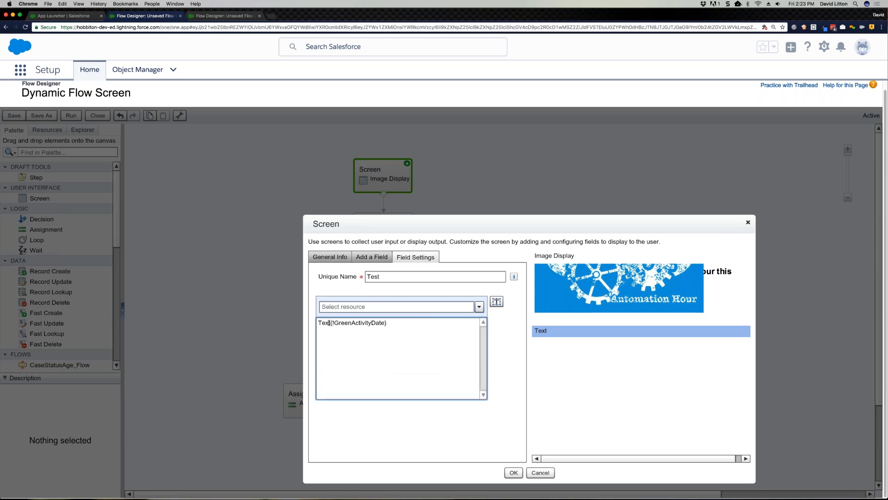
{"action": "left_click_drag", "start_coordinate": [332, 323], "coordinate": [458, 326]}
{"action": "key", "text": "BackSpace"}
Step: Browse the resources available for the Test field, including the $Flow system and global variables, without inserting any
{"action": "left_click", "coordinate": [480, 307]}
{"action": "scroll", "coordinate": [394, 369], "scroll_direction": "down", "scroll_amount": 3}
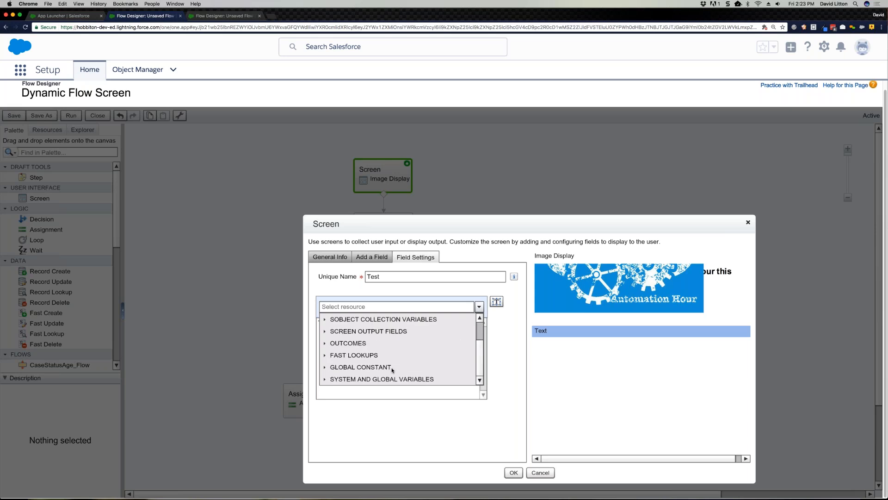
{"action": "left_click", "coordinate": [325, 379]}
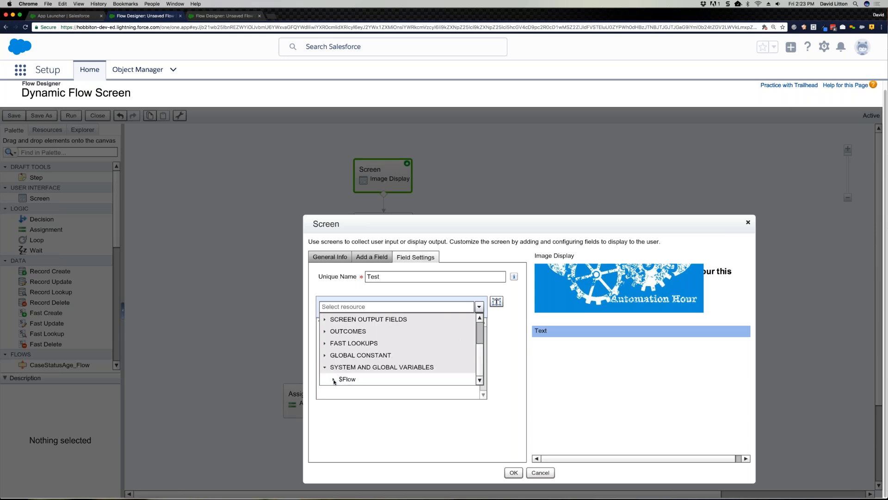
{"action": "scroll", "coordinate": [354, 382], "scroll_direction": "down", "scroll_amount": 3}
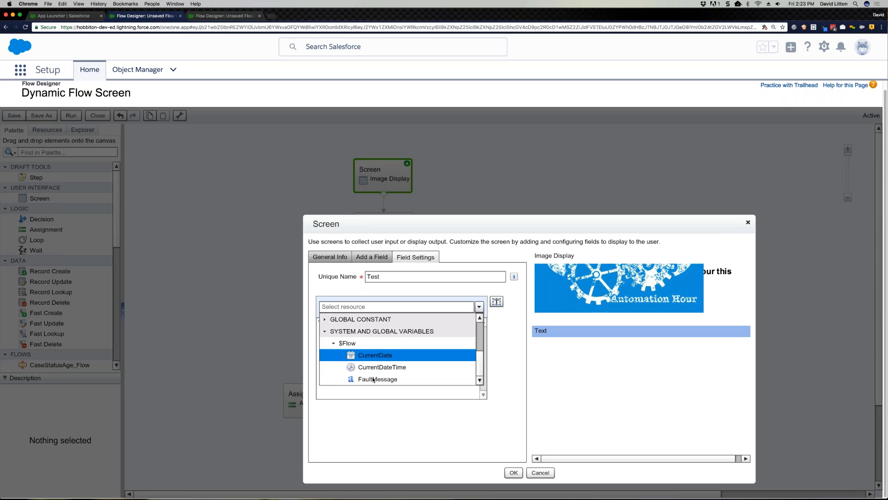
{"action": "left_click", "coordinate": [502, 339]}
{"action": "left_click", "coordinate": [475, 324]}
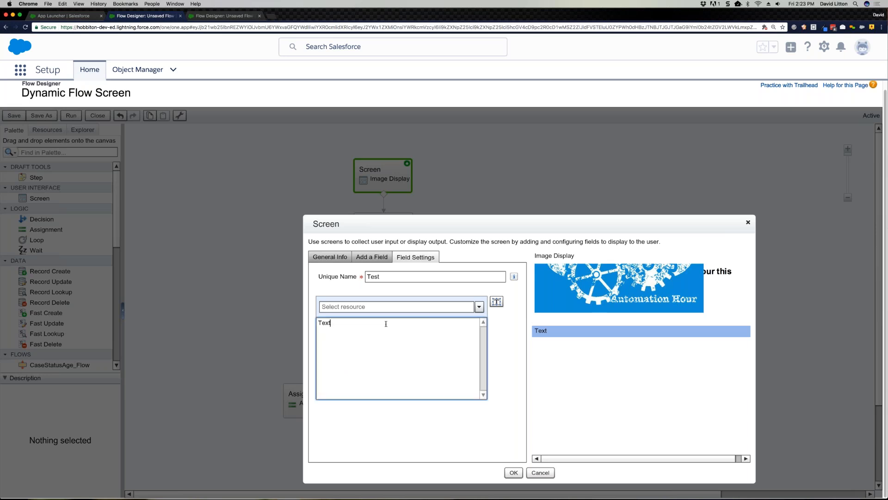
Step: Switch the Test field to the rich text editor and format its word as a bulleted item
{"action": "left_click", "coordinate": [497, 302]}
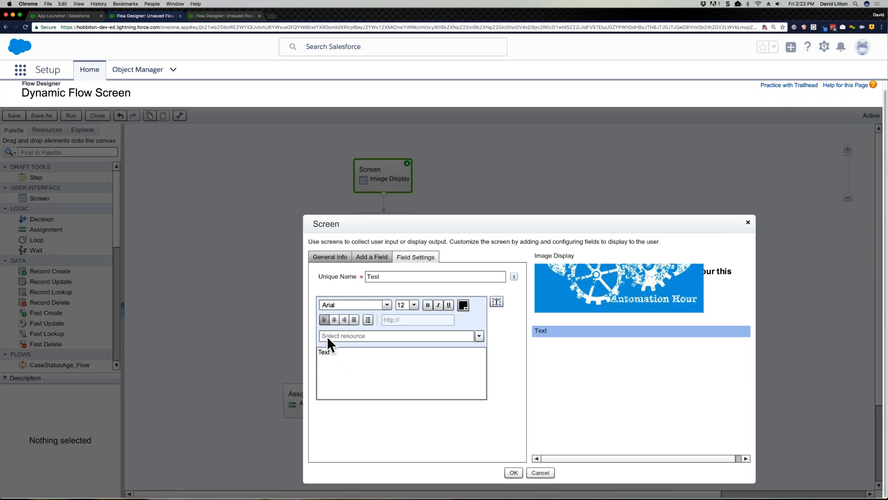
{"action": "left_click", "coordinate": [341, 353]}
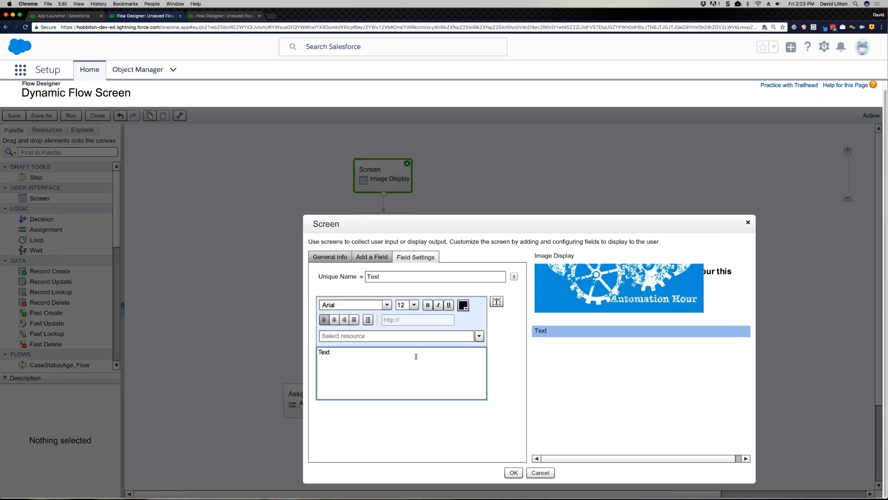
{"action": "left_click", "coordinate": [438, 306]}
{"action": "double_click", "coordinate": [329, 352]}
{"action": "left_click", "coordinate": [368, 320]}
{"action": "left_click", "coordinate": [375, 353]}
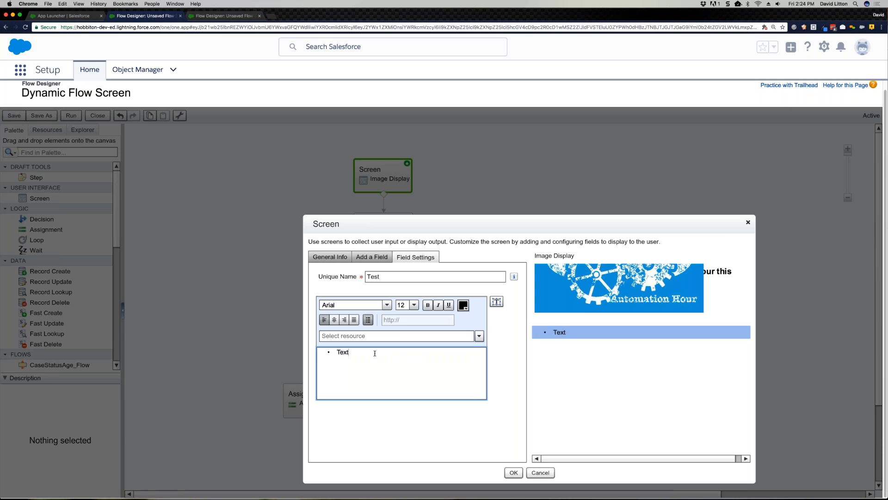
Step: Insert the Count variable after the bulleted word in the Test field, and remove it again
{"action": "left_click", "coordinate": [479, 336]}
{"action": "left_click", "coordinate": [444, 359]}
{"action": "left_click", "coordinate": [356, 370]}
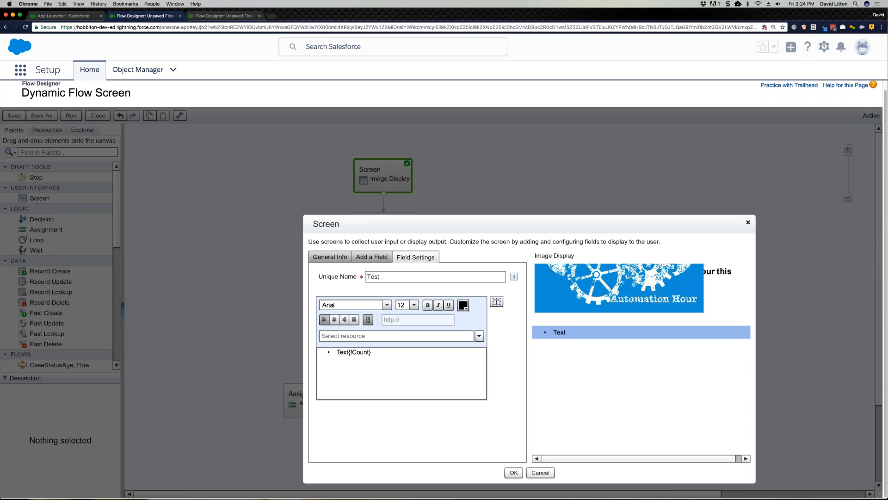
{"action": "mouse_move", "coordinate": [348, 353]}
{"action": "left_mouse_down"}
{"action": "mouse_move", "coordinate": [372, 353]}
{"action": "mouse_move", "coordinate": [333, 352]}
{"action": "left_mouse_up"}
{"action": "key", "text": "BackSpace"}
Step: Make the bulleted word in the Test field bold
{"action": "left_click", "coordinate": [428, 306]}
{"action": "left_click", "coordinate": [427, 306]}
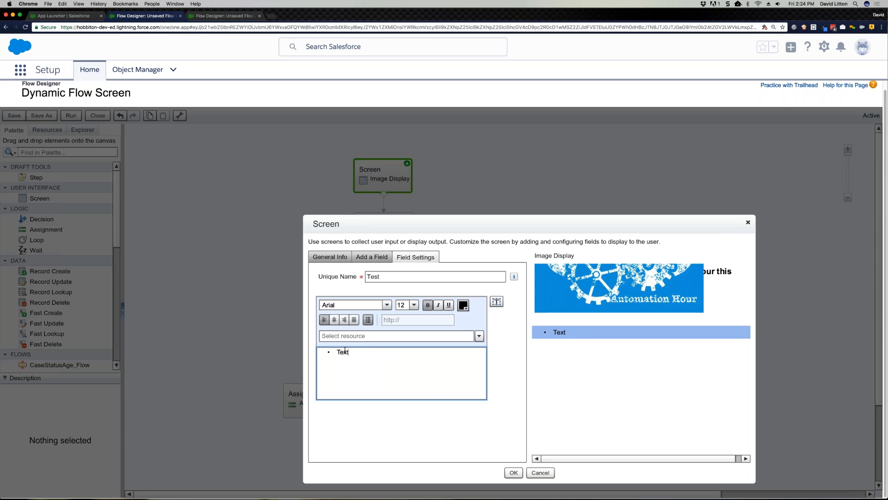
{"action": "left_click", "coordinate": [425, 306]}
Step: Show the Test field's content as HTML source and examine the markup generated by the bullet and bold formatting
{"action": "left_click", "coordinate": [498, 303]}
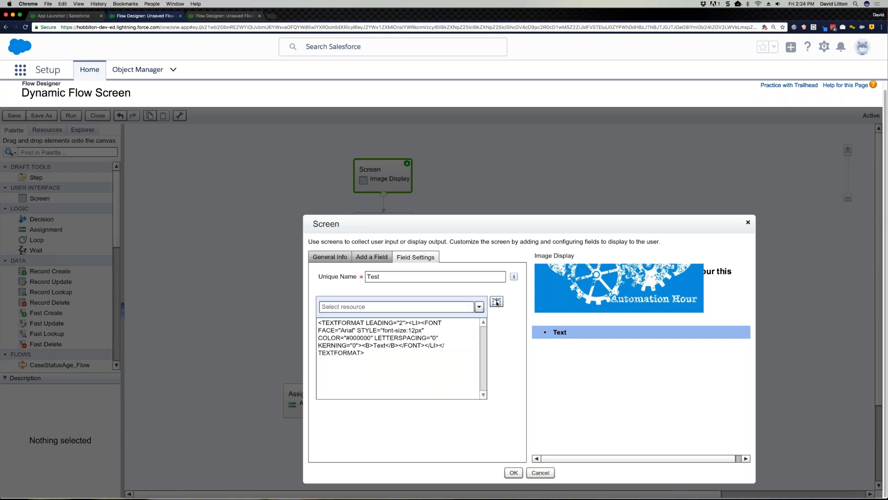
{"action": "left_click", "coordinate": [427, 358]}
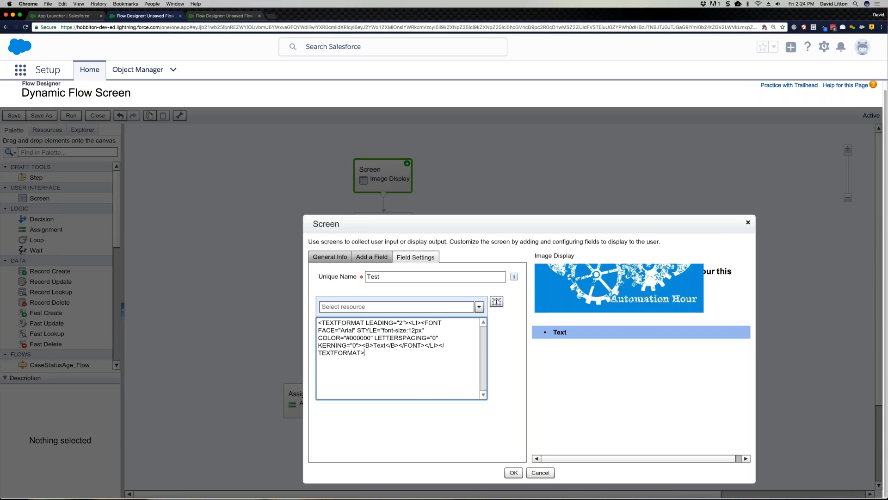
{"action": "left_click", "coordinate": [493, 303]}
{"action": "left_click", "coordinate": [495, 303]}
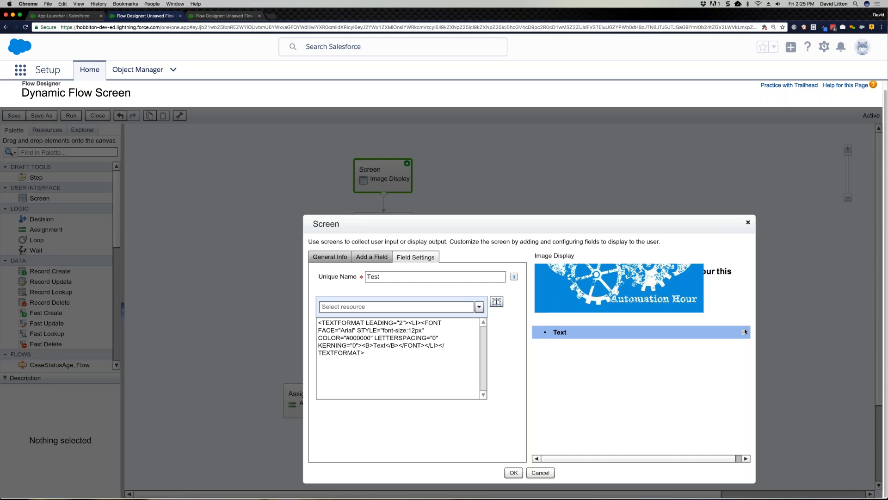
Step: Show the LastActivityMessage field's content as HTML source and highlight the IMG tag for astro-shopping-closer.png
{"action": "left_click", "coordinate": [735, 300]}
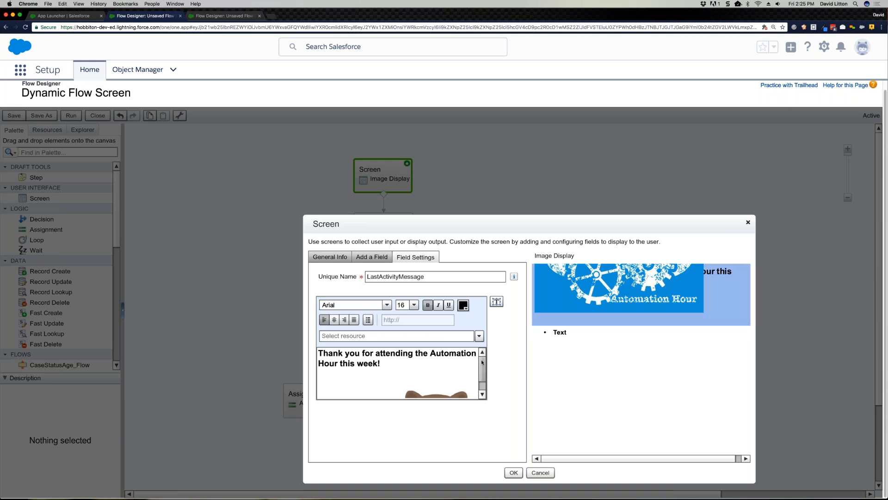
{"action": "left_click_drag", "start_coordinate": [483, 369], "coordinate": [482, 382]}
{"action": "left_click", "coordinate": [497, 302]}
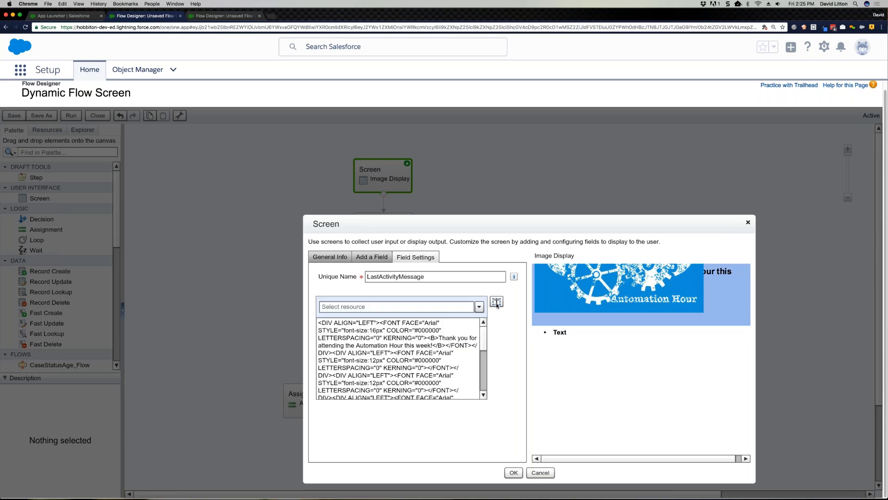
{"action": "left_click", "coordinate": [486, 342]}
{"action": "left_click_drag", "start_coordinate": [486, 342], "coordinate": [481, 376]}
{"action": "left_click_drag", "start_coordinate": [440, 336], "coordinate": [443, 354]}
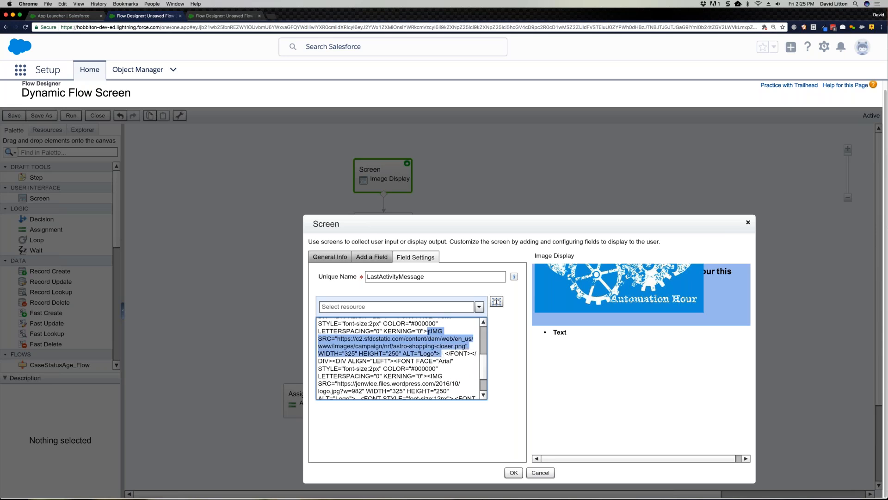
Step: Set the astro-shopping-closer.png IMG tag apart from the surrounding markup with a blank line before and after it
{"action": "left_click", "coordinate": [428, 332]}
{"action": "key", "text": "Return"}
{"action": "key", "text": "Return"}
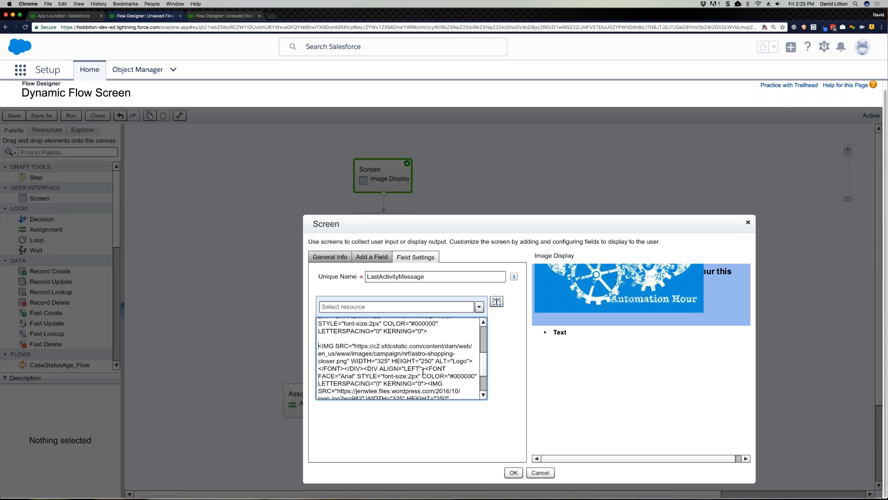
{"action": "left_click", "coordinate": [473, 361]}
{"action": "key", "text": "Return"}
{"action": "key", "text": "Return"}
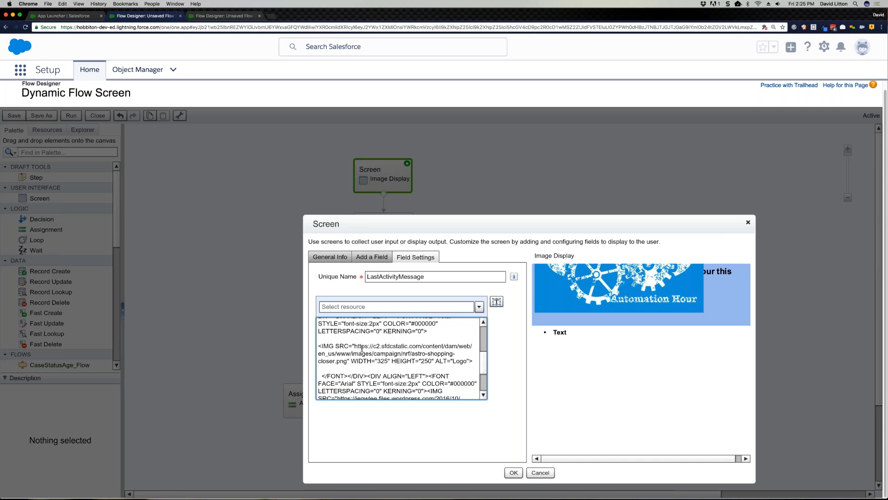
Step: Examine the source URL and width of the astro-shopping-closer.png IMG tag and the markup below it, and accept the screen settings
{"action": "mouse_move", "coordinate": [355, 346]}
{"action": "left_mouse_down"}
{"action": "mouse_move", "coordinate": [458, 355]}
{"action": "mouse_move", "coordinate": [352, 361]}
{"action": "left_mouse_up"}
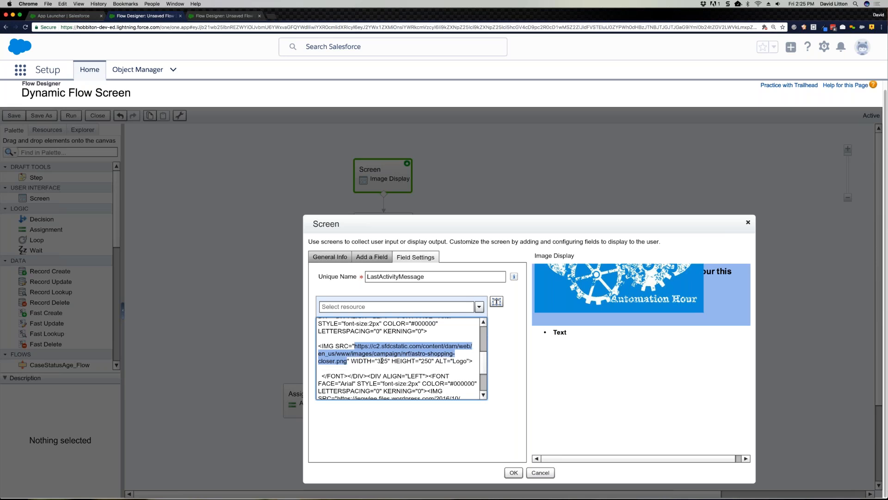
{"action": "double_click", "coordinate": [382, 361]}
{"action": "key", "text": "Down"}
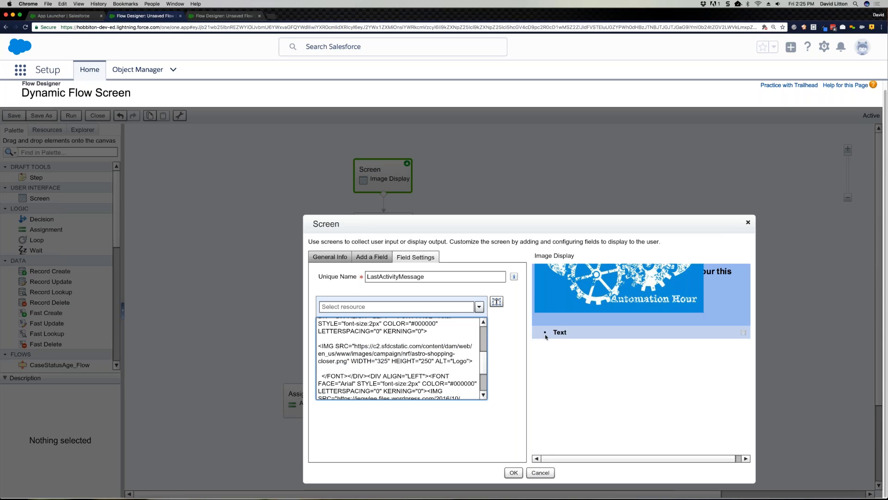
{"action": "scroll", "coordinate": [486, 381], "scroll_direction": "down", "scroll_amount": 1}
{"action": "scroll", "coordinate": [487, 382], "scroll_direction": "down", "scroll_amount": 2}
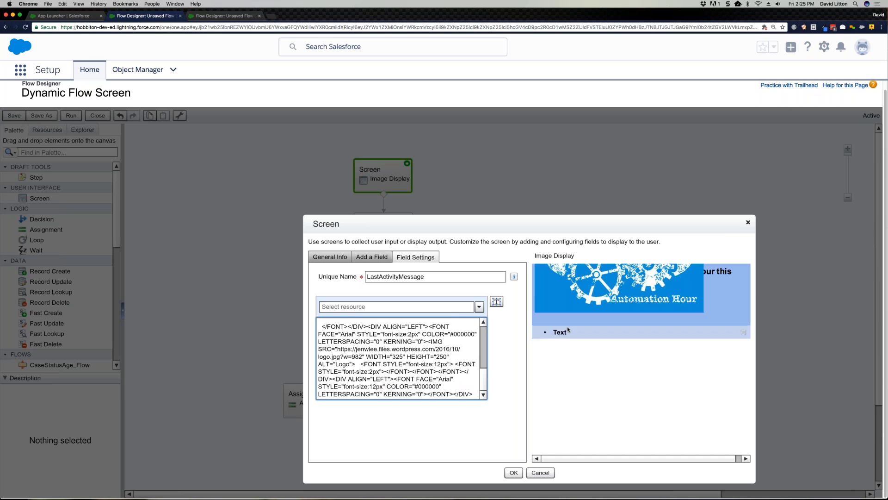
{"action": "left_click", "coordinate": [513, 473]}
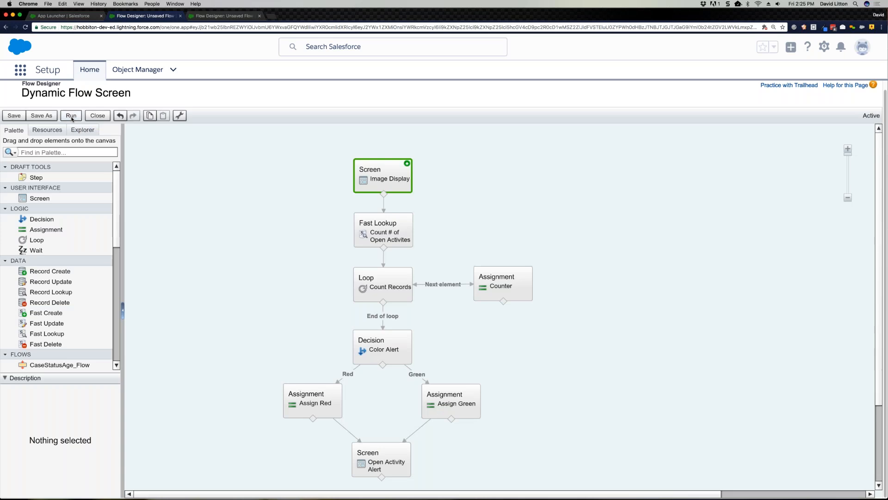
Step: Run the flow to view its Image Display screen, and close the run when done
{"action": "left_click", "coordinate": [71, 116]}
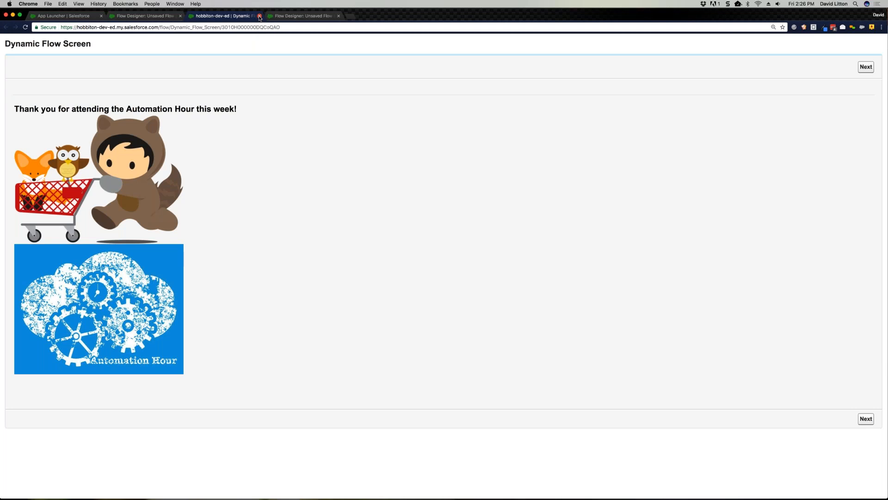
{"action": "left_click", "coordinate": [260, 16]}
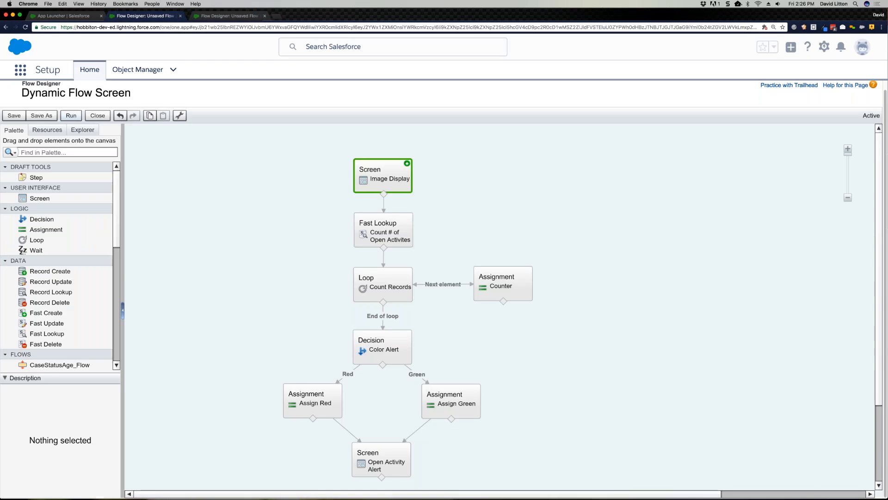
{"action": "left_click", "coordinate": [493, 236]}
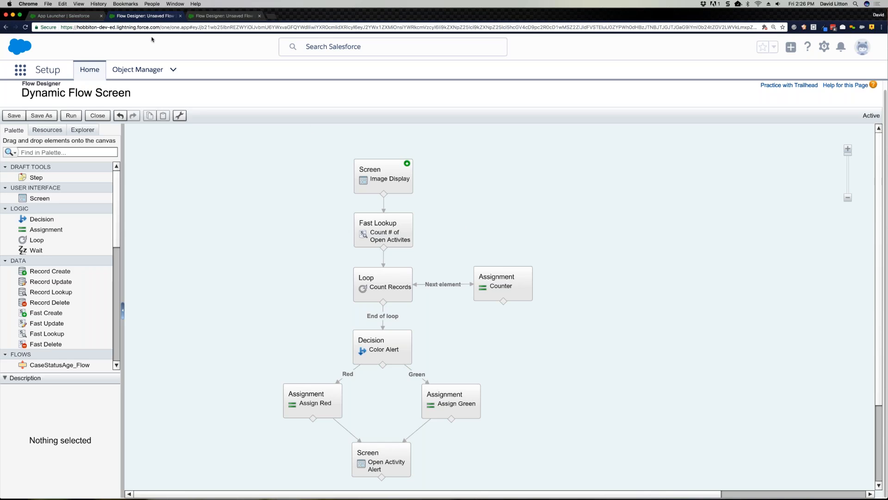
Step: Switch to the Burlington Textiles Weaving Plant Generator account record and open its page for editing in Lightning App Builder
{"action": "left_click", "coordinate": [90, 17]}
{"action": "key", "text": "super+plus"}
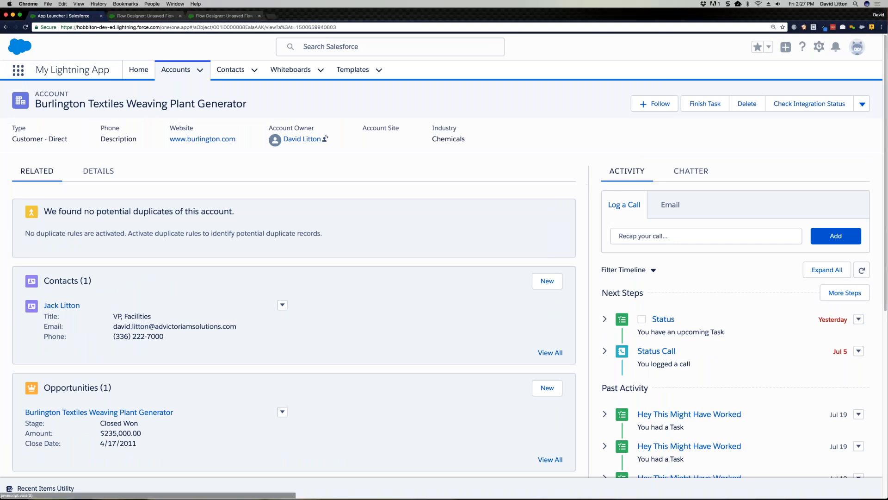
{"action": "scroll", "coordinate": [444, 278], "scroll_direction": "down", "scroll_amount": 3}
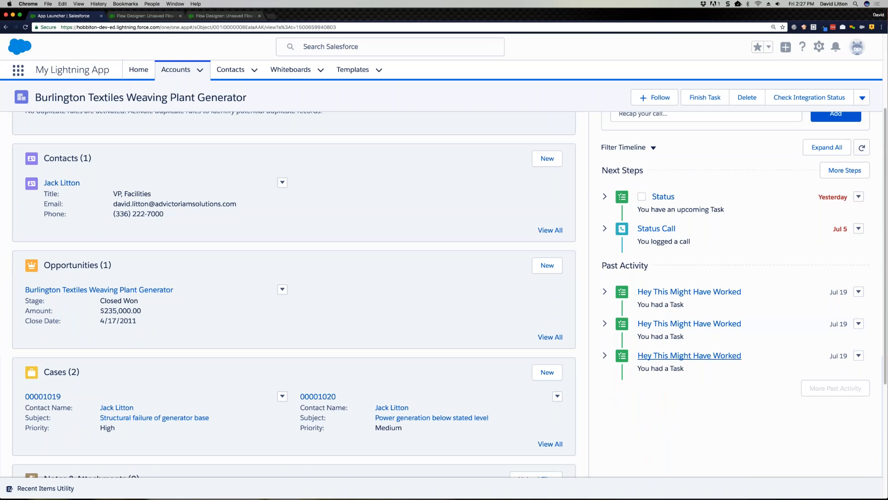
{"action": "scroll", "coordinate": [805, 56], "scroll_direction": "up", "scroll_amount": 3}
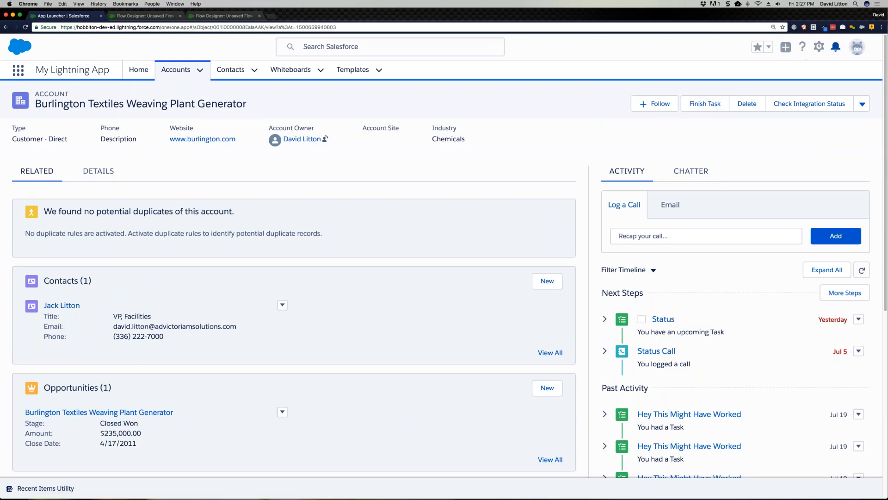
{"action": "left_click", "coordinate": [820, 48]}
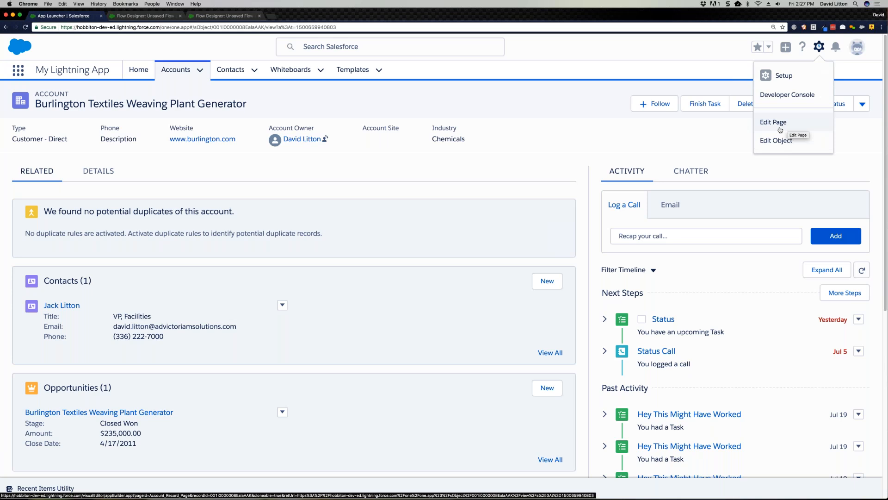
{"action": "left_click", "coordinate": [785, 126]}
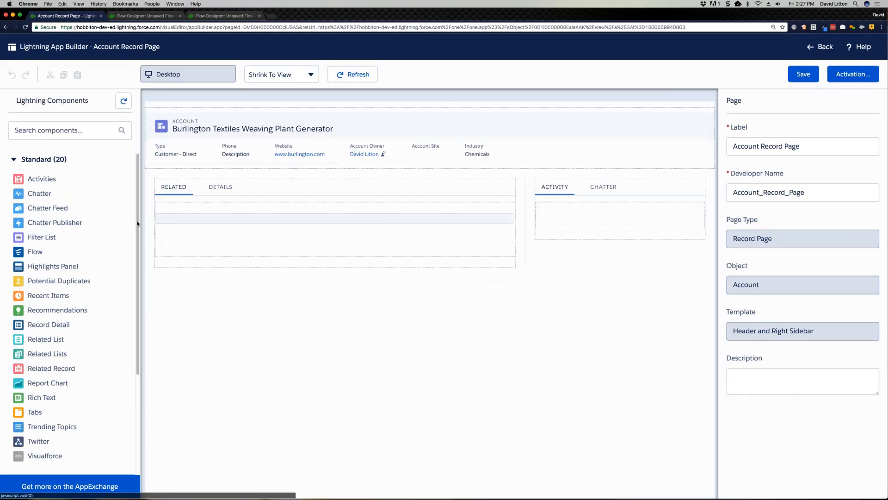
Step: Add a tab with the custom label Flow to the account page's tab set containing Related and Details
{"action": "left_click", "coordinate": [286, 196]}
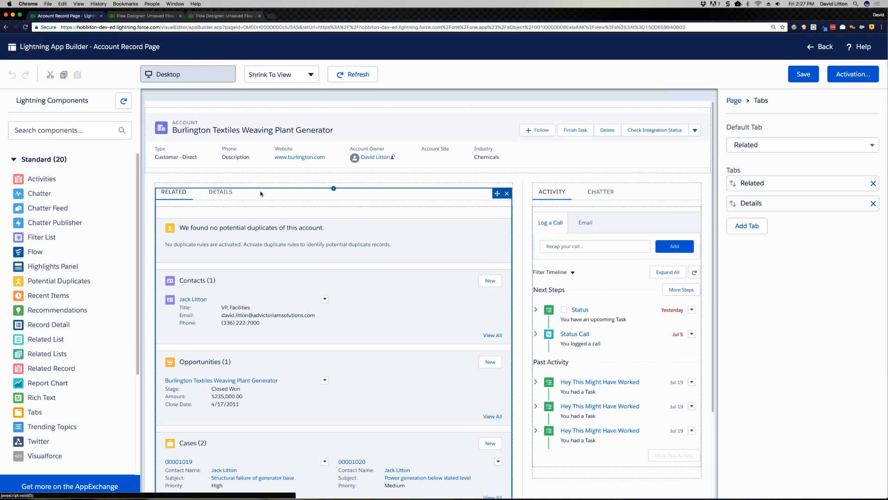
{"action": "left_click", "coordinate": [747, 225]}
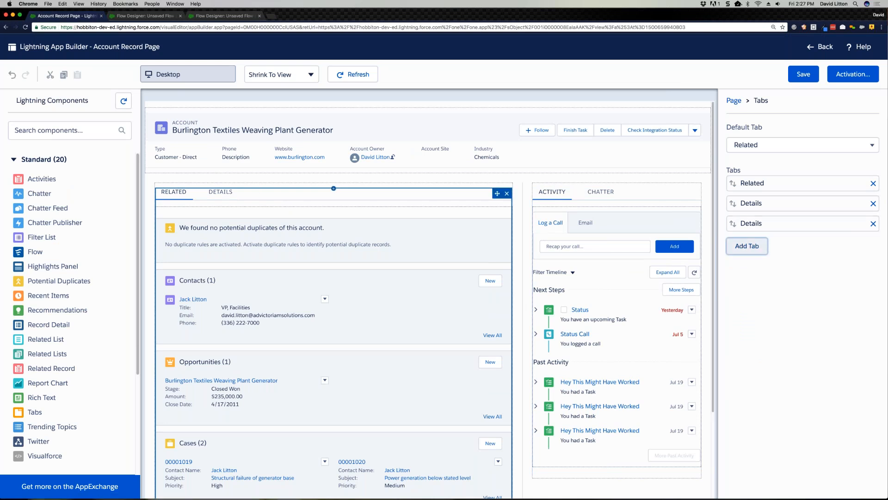
{"action": "left_click", "coordinate": [669, 221]}
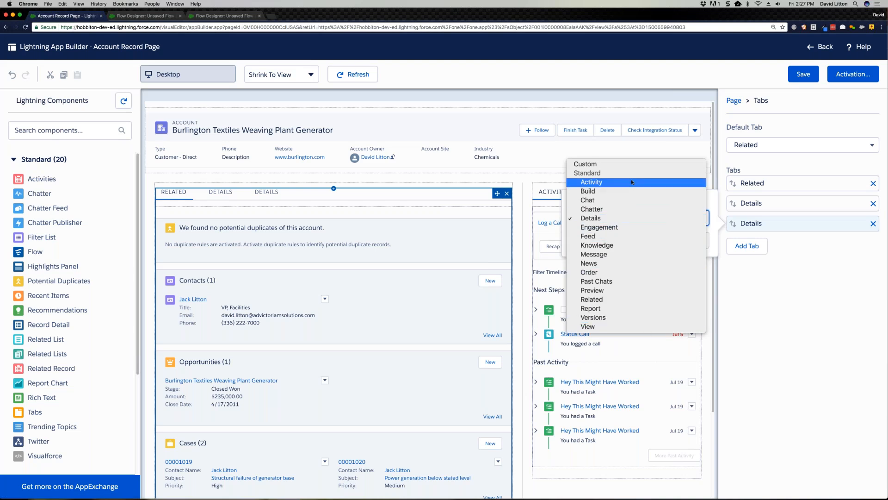
{"action": "left_click", "coordinate": [611, 164]}
{"action": "type", "text": "Flow"}
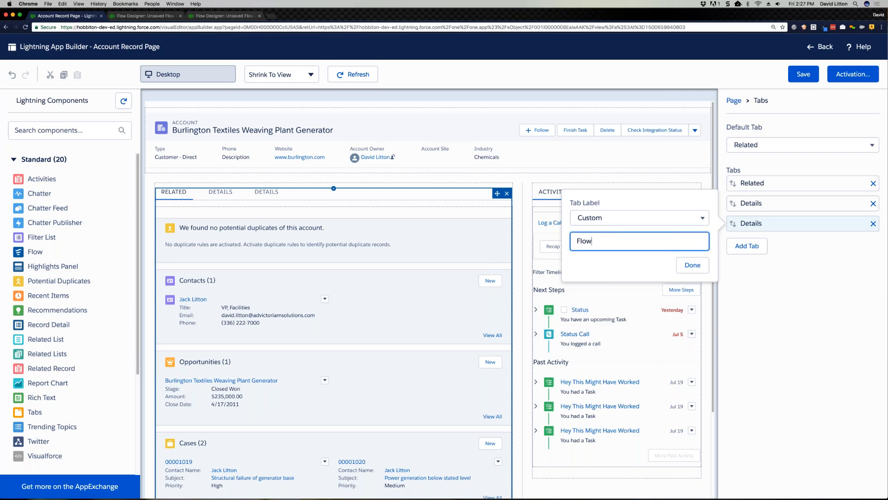
{"action": "key", "text": "Return"}
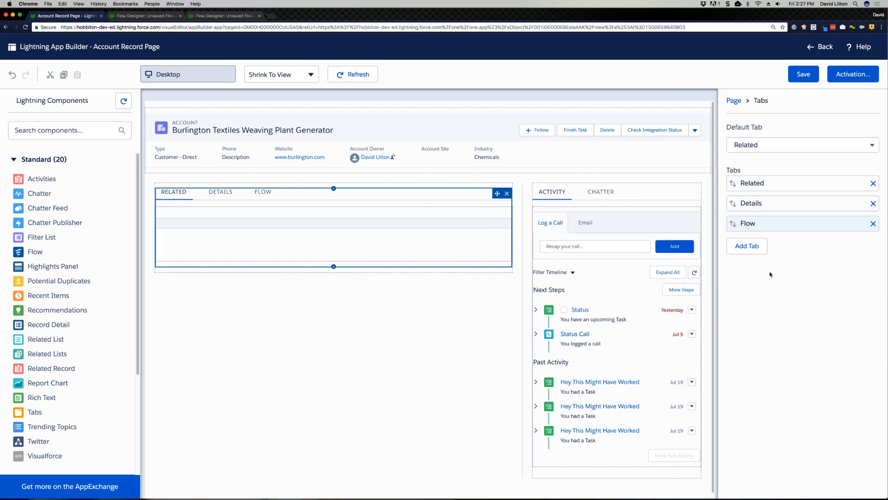
Step: Place a Flow component in the new Flow tab, using Dynamic Flow Screen with the One Column layout
{"action": "left_click_drag", "start_coordinate": [39, 253], "coordinate": [305, 229]}
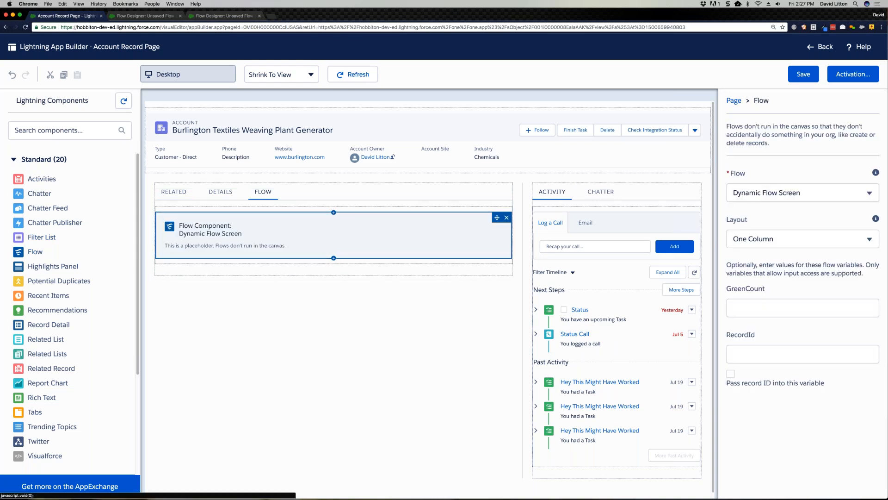
{"action": "left_click", "coordinate": [750, 192]}
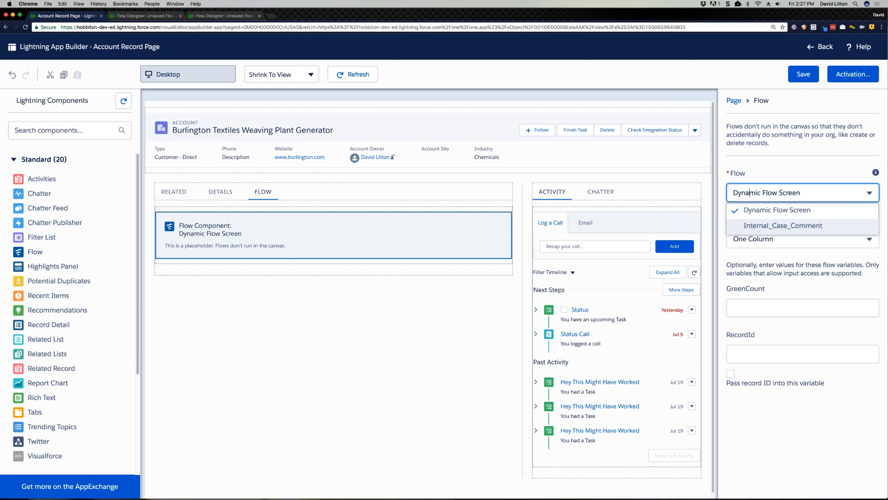
{"action": "left_click", "coordinate": [767, 210]}
{"action": "left_click", "coordinate": [765, 239]}
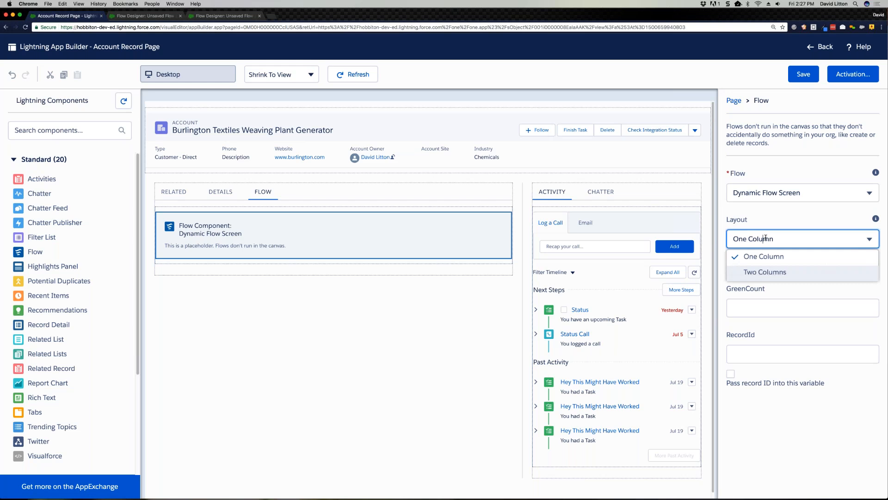
{"action": "left_click", "coordinate": [762, 305]}
Step: Pass the record ID into the flow's RecordId variable, and save the page before returning to the account record
{"action": "left_click", "coordinate": [762, 353]}
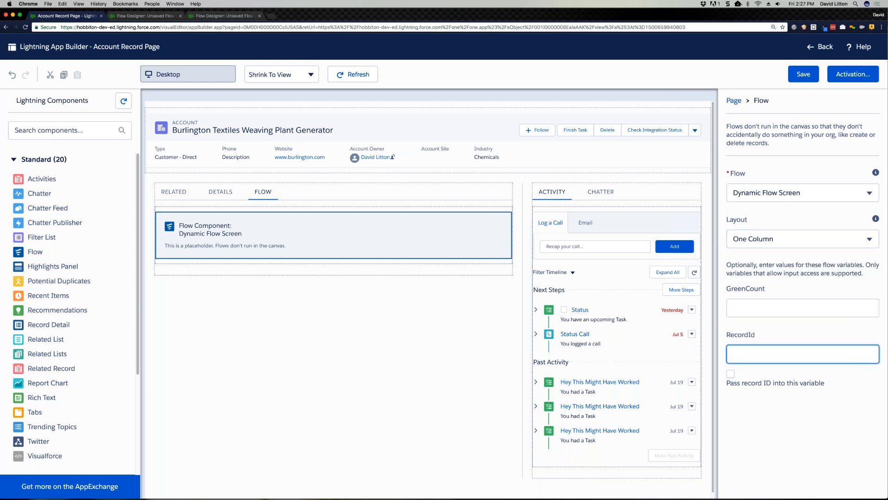
{"action": "left_click", "coordinate": [731, 374]}
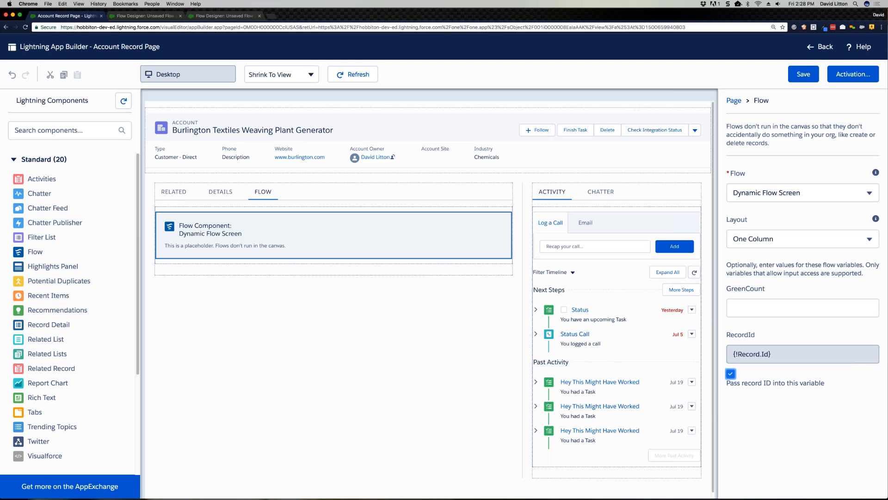
{"action": "left_click", "coordinate": [803, 74]}
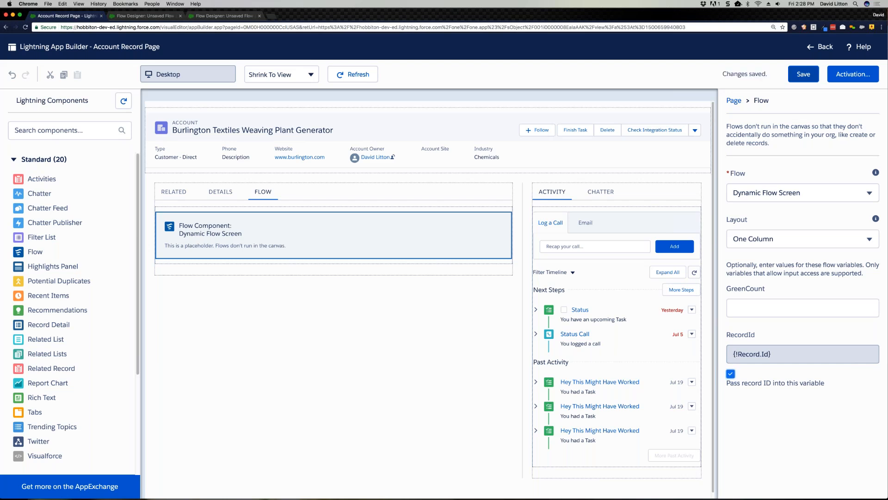
{"action": "left_click", "coordinate": [818, 52]}
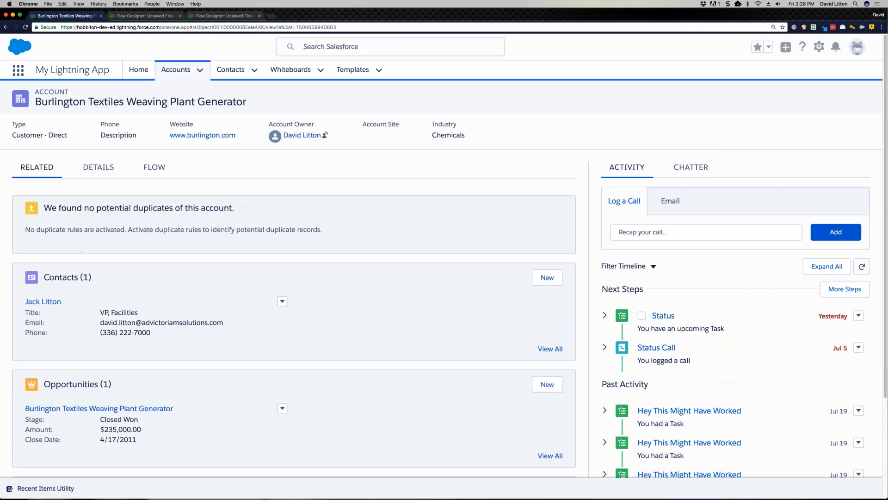
Step: View the embedded Dynamic Flow Screen on the account's Flow tab and advance it past the image screen
{"action": "left_click", "coordinate": [144, 171]}
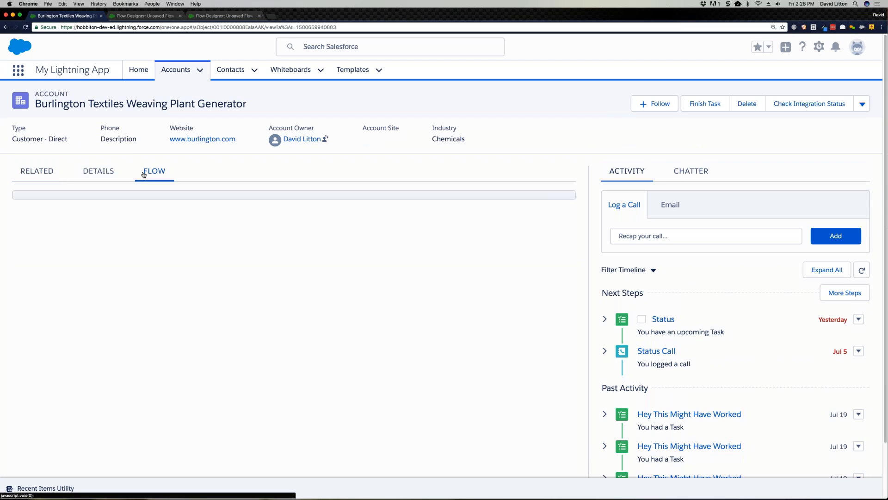
{"action": "scroll", "coordinate": [439, 230], "scroll_direction": "down", "scroll_amount": 2}
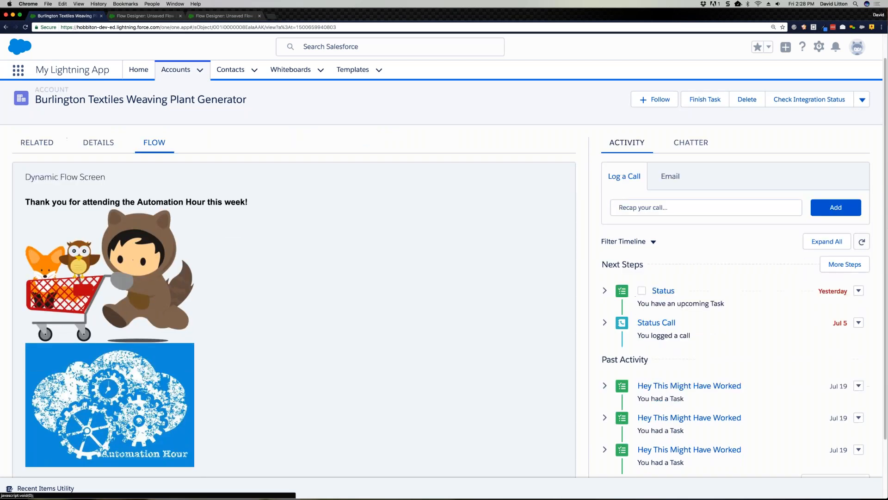
{"action": "scroll", "coordinate": [439, 229], "scroll_direction": "down", "scroll_amount": 1}
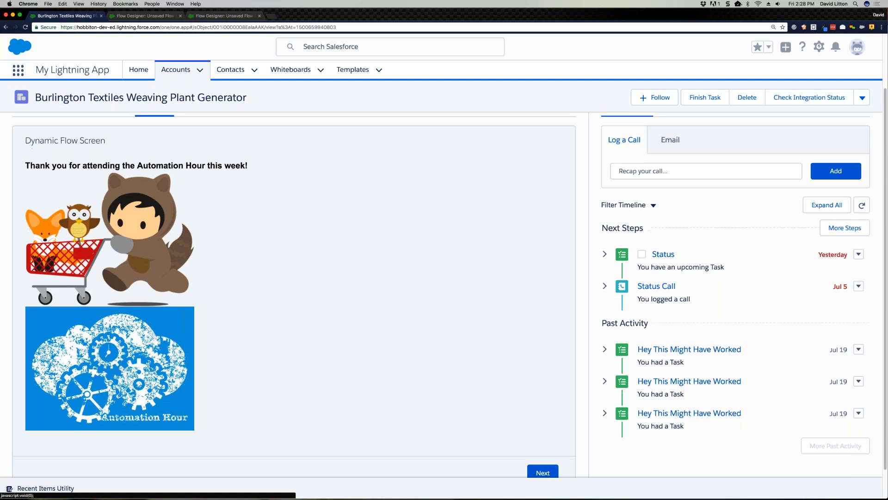
{"action": "scroll", "coordinate": [145, 317], "scroll_direction": "down", "scroll_amount": 1}
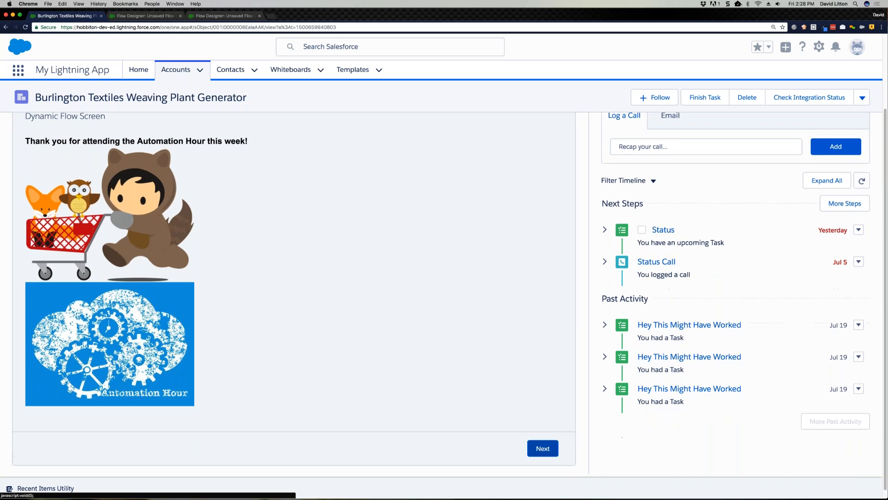
{"action": "left_click", "coordinate": [543, 448]}
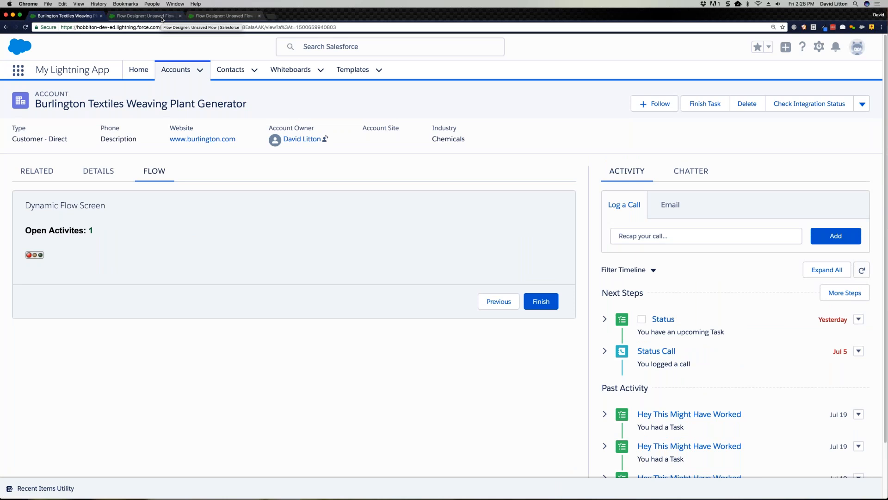
Step: Open the Count # of Open Activites lookup in the Dynamic Flow Screen flow and examine its Task criteria, collection variable and stored fields
{"action": "left_click", "coordinate": [162, 17]}
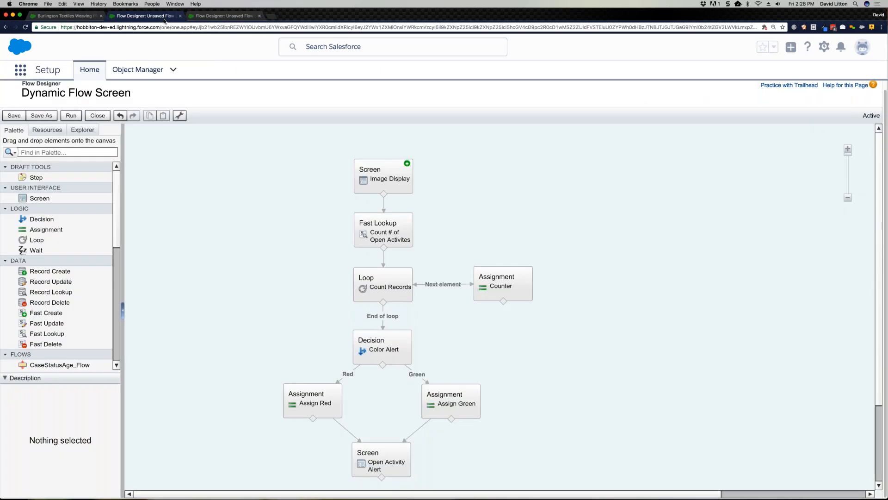
{"action": "left_click", "coordinate": [407, 243]}
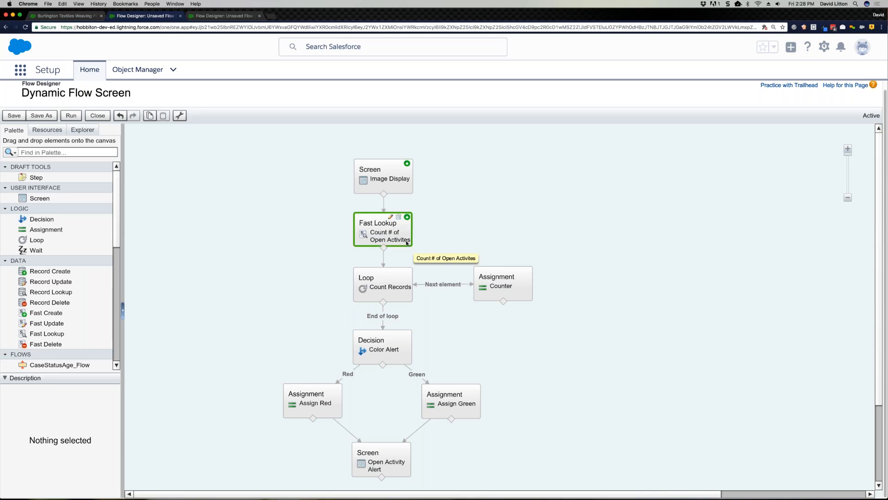
{"action": "double_click", "coordinate": [407, 242]}
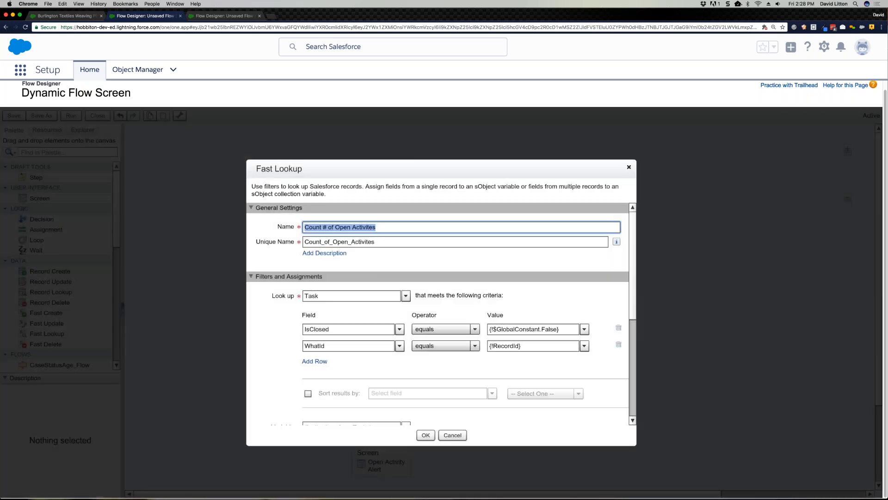
{"action": "scroll", "coordinate": [636, 281], "scroll_direction": "down", "scroll_amount": 3}
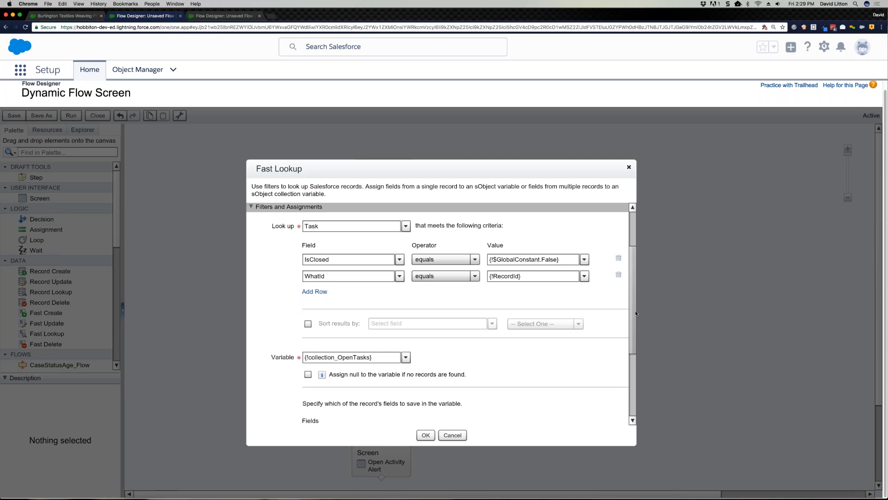
{"action": "scroll", "coordinate": [631, 331], "scroll_direction": "down", "scroll_amount": 1}
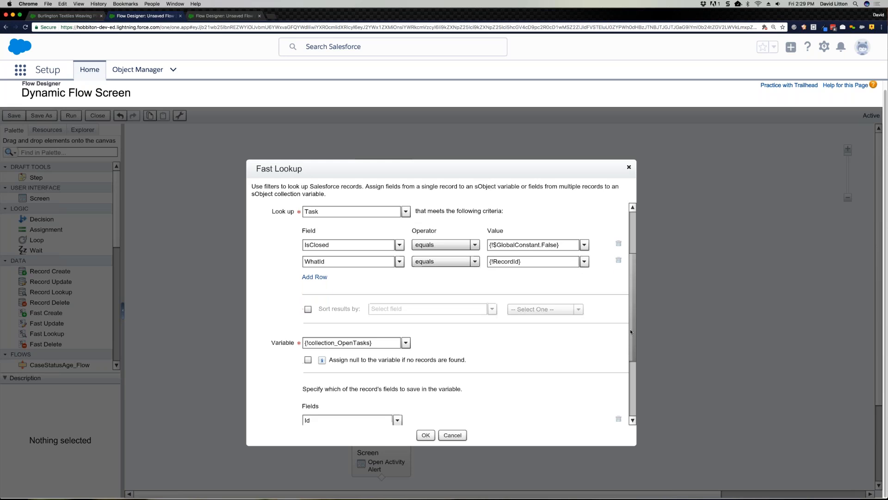
{"action": "scroll", "coordinate": [630, 329], "scroll_direction": "down", "scroll_amount": 2}
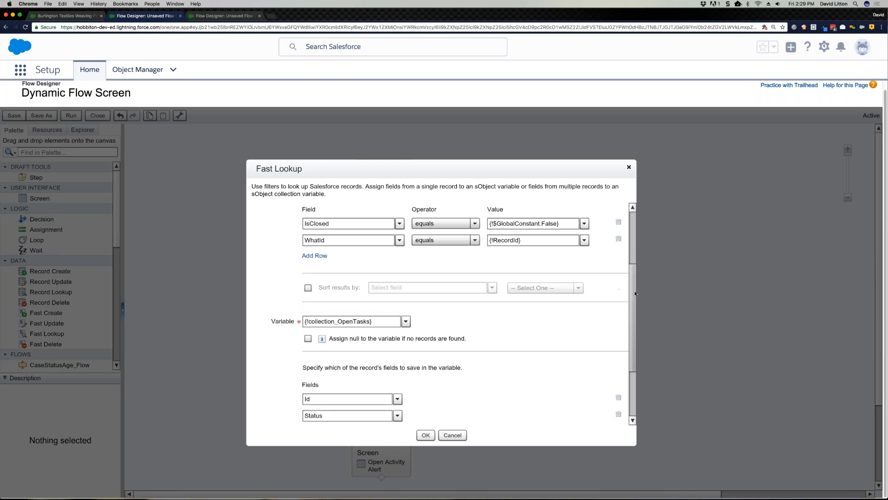
{"action": "scroll", "coordinate": [624, 335], "scroll_direction": "down", "scroll_amount": 5}
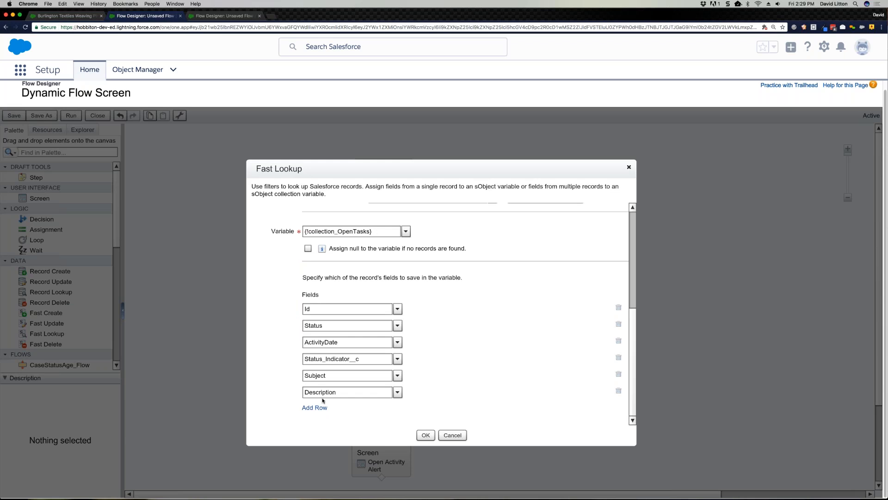
{"action": "left_click_drag", "start_coordinate": [368, 359], "coordinate": [306, 361]}
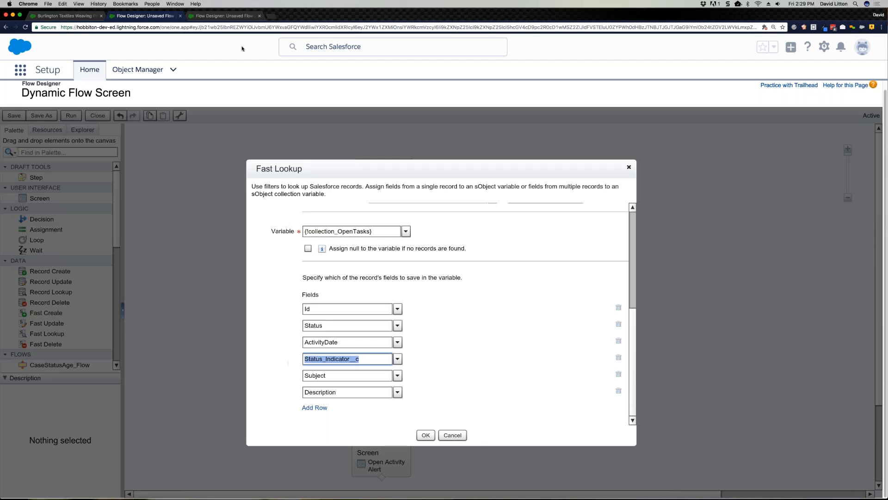
Step: Set the account's upcoming Status task to Not Started, save it, and return to the account's embedded flow
{"action": "left_click", "coordinate": [69, 16]}
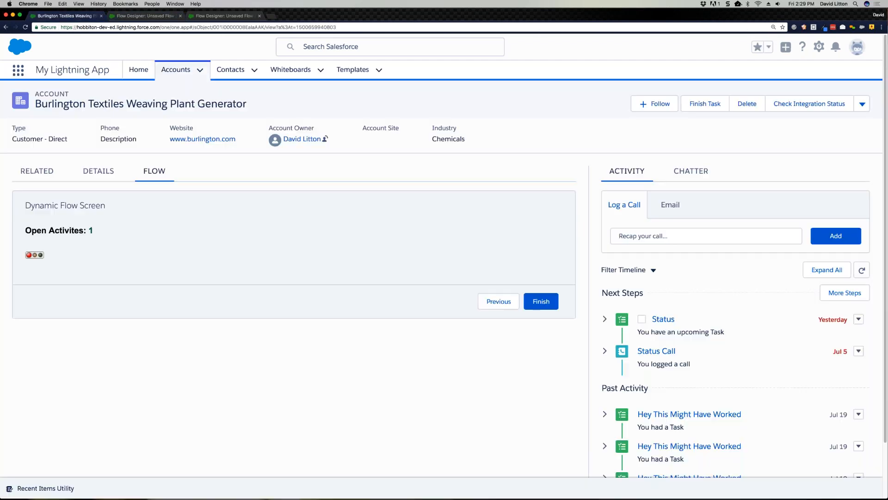
{"action": "left_click", "coordinate": [663, 320]}
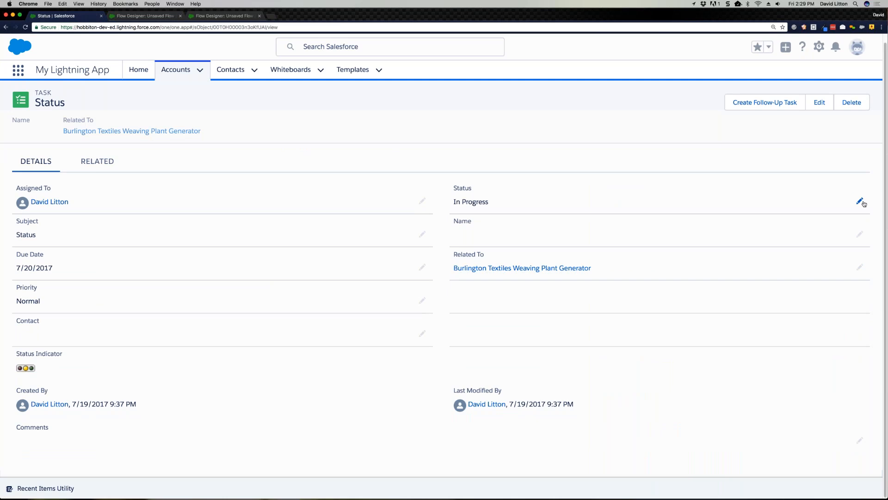
{"action": "left_click", "coordinate": [859, 201]}
{"action": "left_click", "coordinate": [807, 203]}
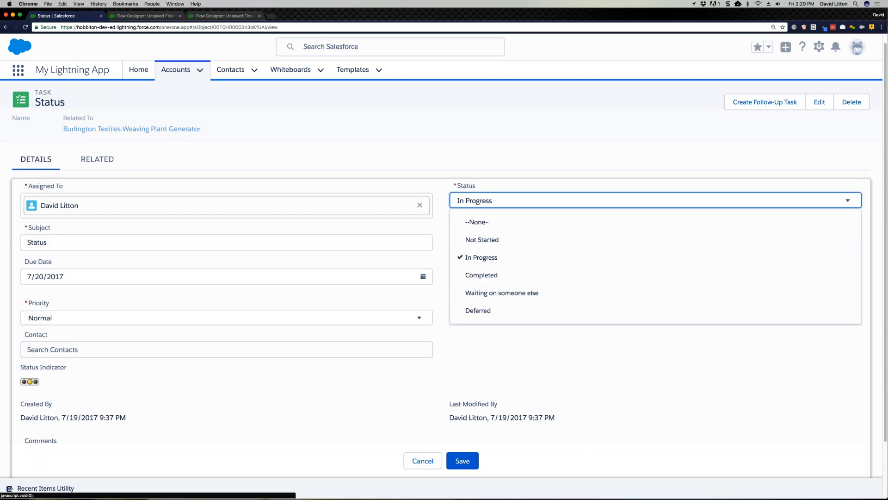
{"action": "left_click", "coordinate": [630, 248]}
{"action": "left_click", "coordinate": [463, 461]}
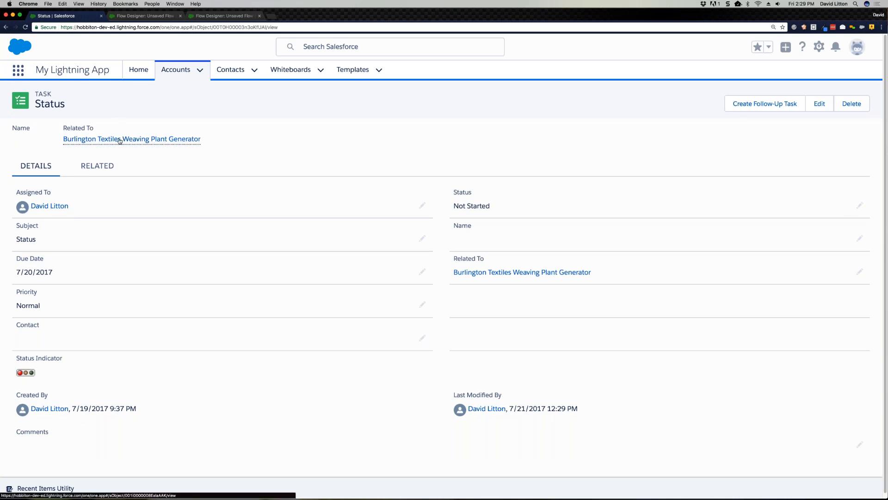
{"action": "left_click", "coordinate": [119, 140]}
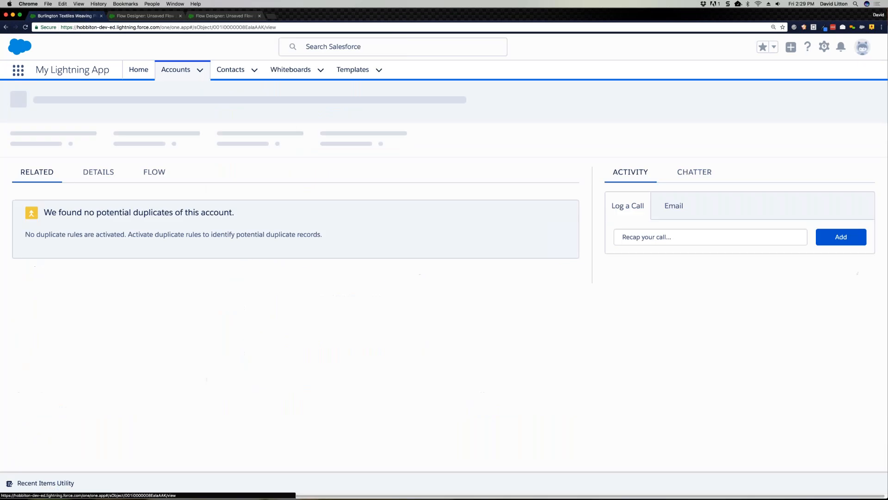
{"action": "left_click", "coordinate": [154, 168]}
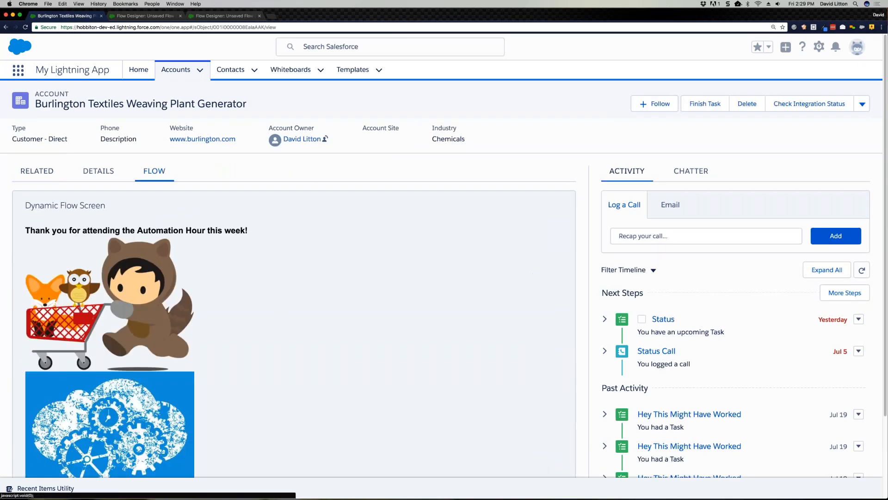
Step: Return to the Dynamic Flow Screen designer and close the Count # of Open Activites lookup
{"action": "left_click", "coordinate": [222, 16]}
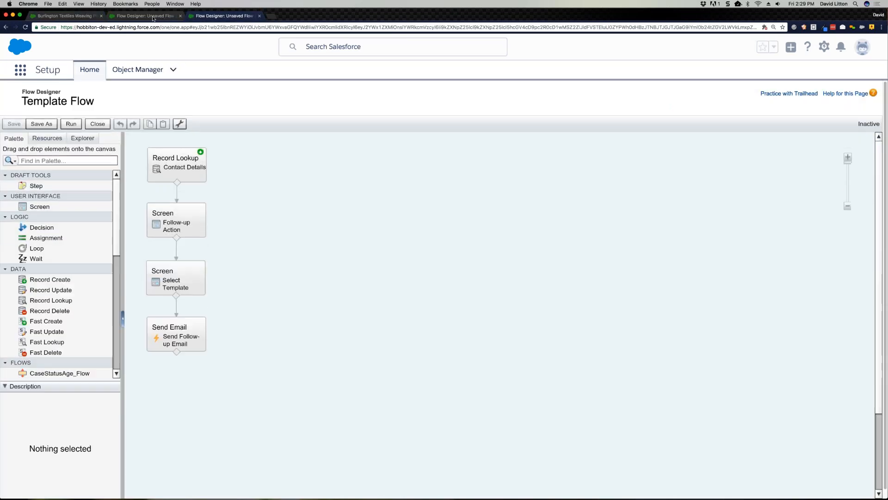
{"action": "left_click", "coordinate": [145, 16]}
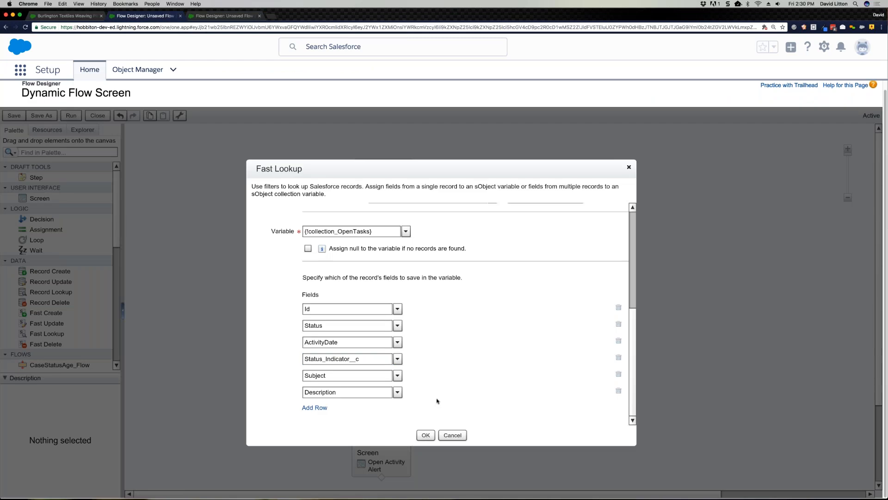
{"action": "left_click", "coordinate": [425, 434]}
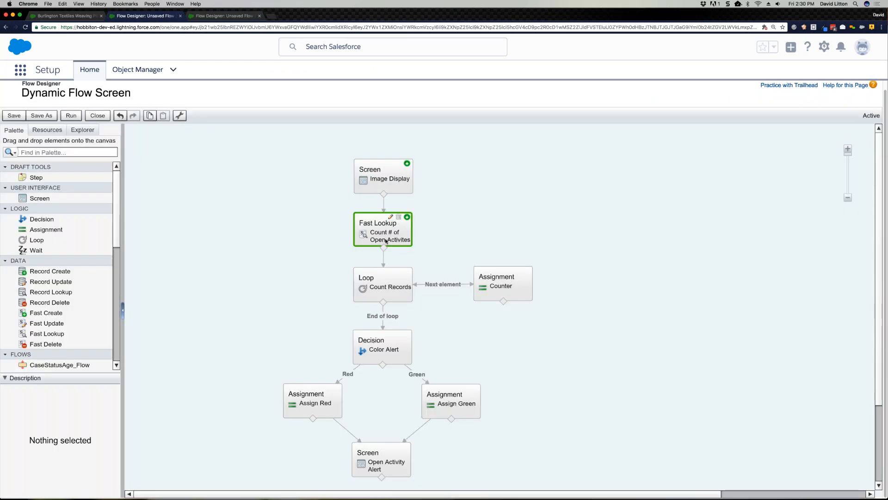
Step: Examine the Count Records loop's collection, iteration order and loop variable
{"action": "left_click", "coordinate": [399, 288]}
{"action": "double_click", "coordinate": [399, 287]}
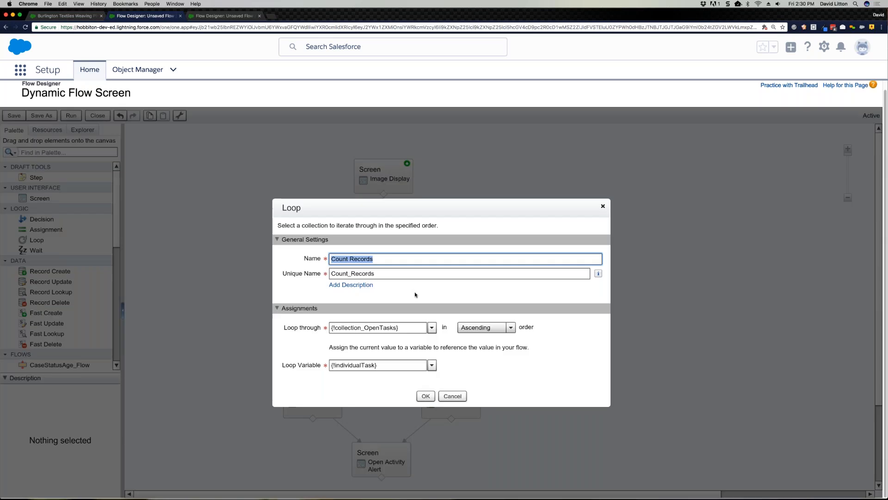
{"action": "left_click_drag", "start_coordinate": [400, 328], "coordinate": [329, 328]}
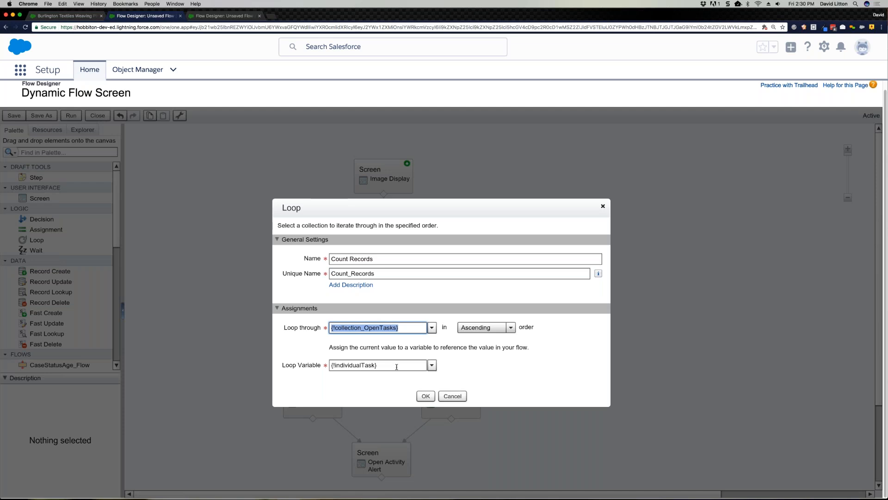
{"action": "left_click", "coordinate": [424, 395]}
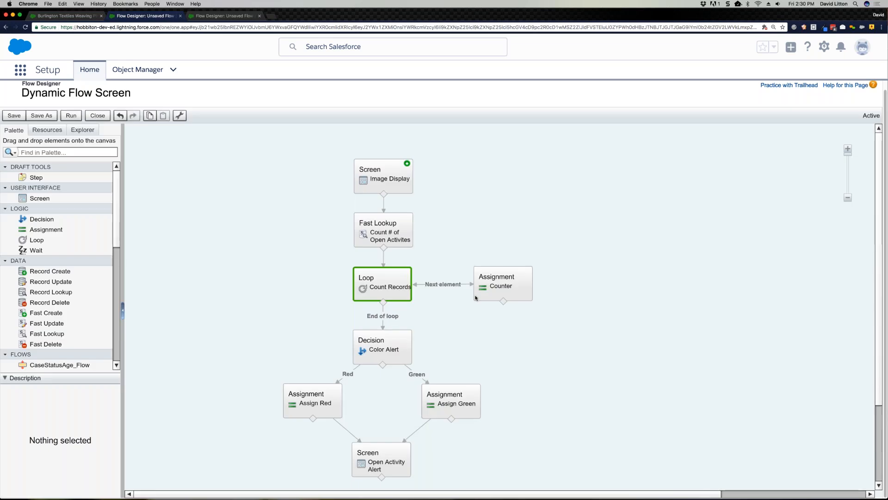
Step: Change the operator on the Count variable to add in the Counter assignment
{"action": "double_click", "coordinate": [479, 296]}
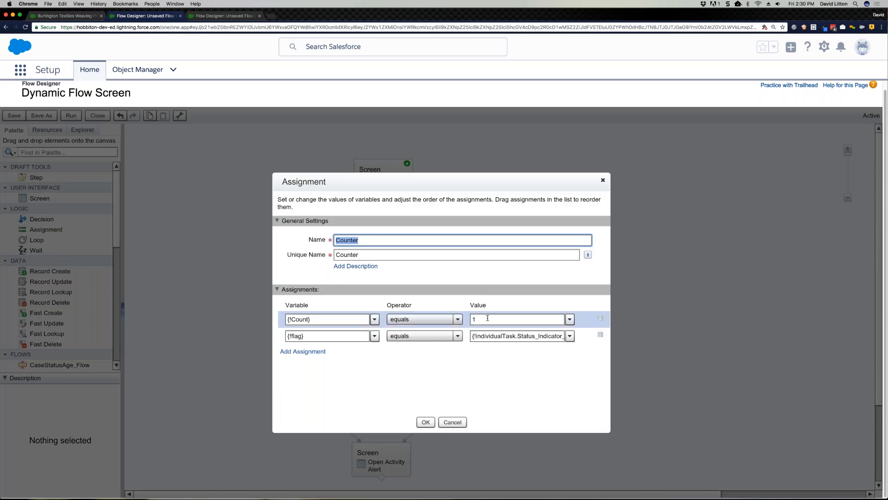
{"action": "left_click", "coordinate": [447, 324]}
{"action": "left_click", "coordinate": [416, 351]}
{"action": "left_click", "coordinate": [425, 422]}
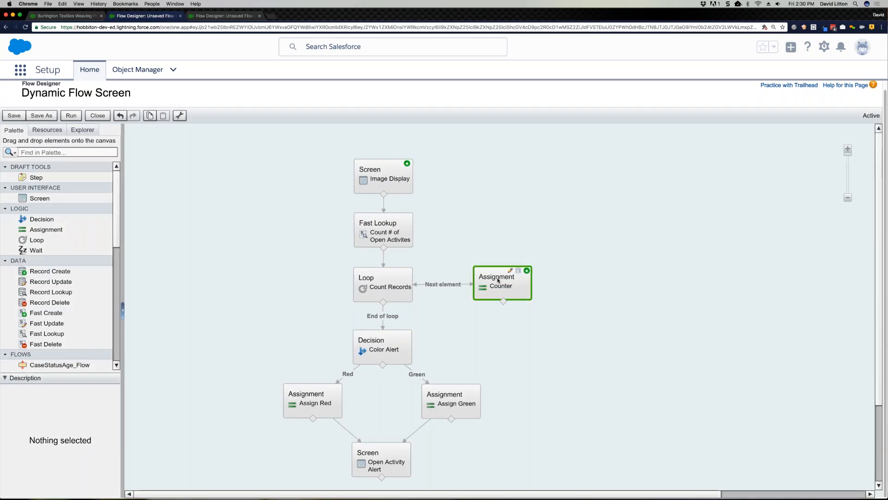
Step: Reopen the Counter assignment and inspect the full Status_Indicator__c reference assigned to the flag variable
{"action": "double_click", "coordinate": [499, 271]}
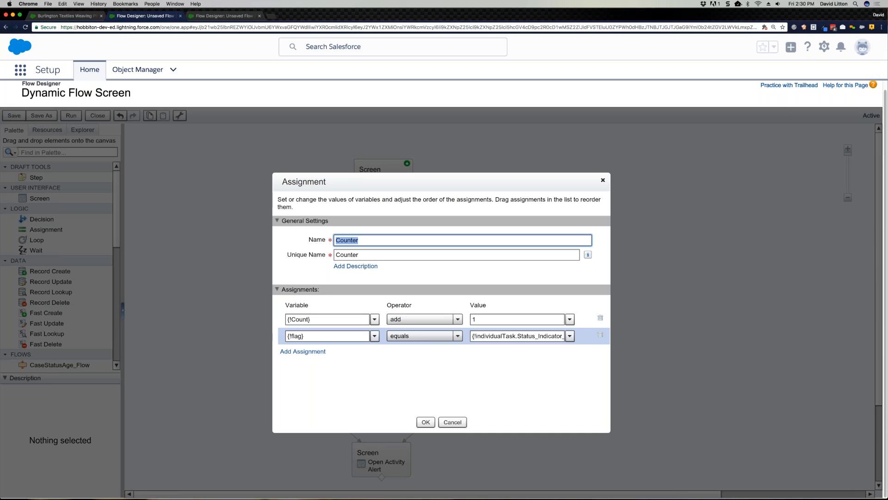
{"action": "left_click_drag", "start_coordinate": [544, 336], "coordinate": [565, 336]}
{"action": "left_click", "coordinate": [534, 336]}
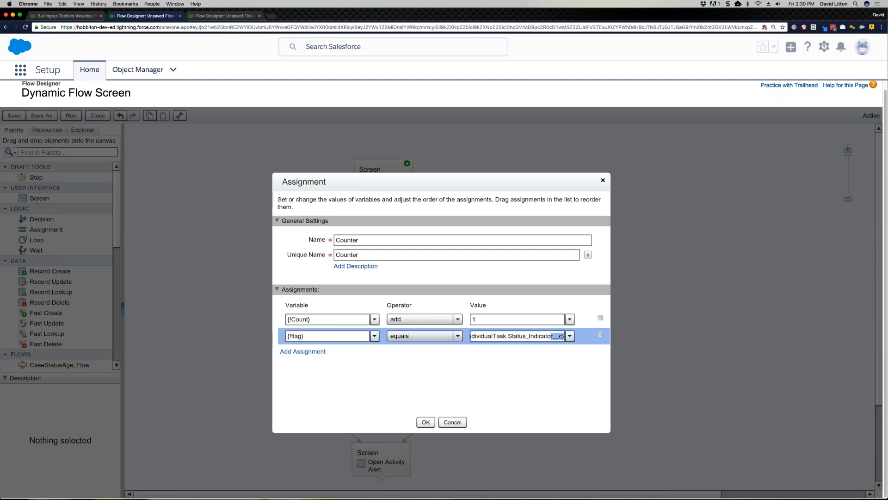
{"action": "left_click", "coordinate": [426, 422]}
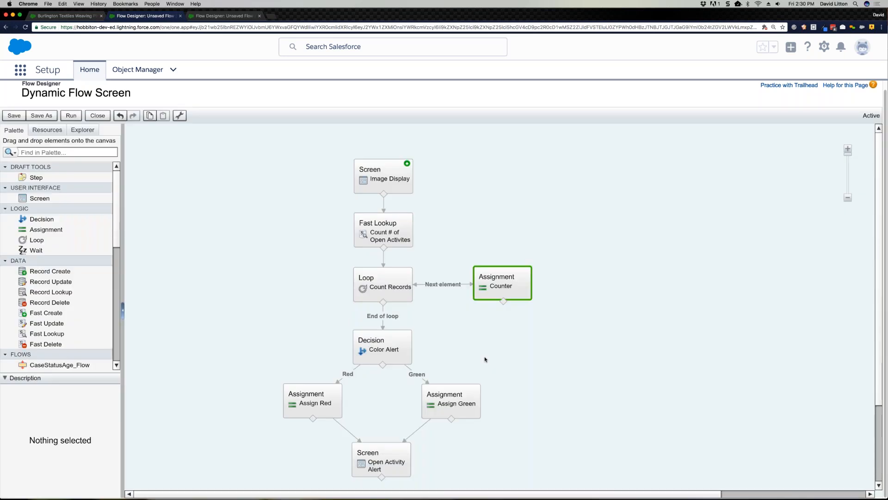
Step: Save the Dynamic Flow Screen flow with the edited Counter assignment
{"action": "left_click", "coordinate": [485, 359]}
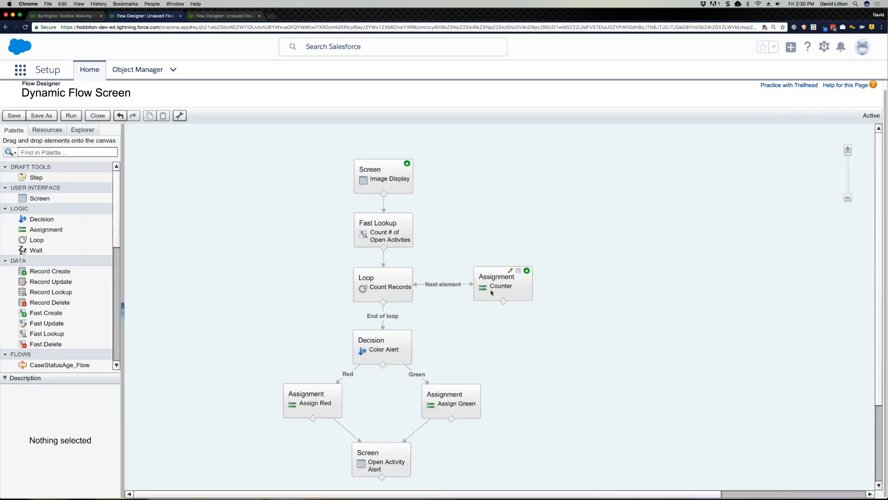
{"action": "left_click", "coordinate": [71, 116]}
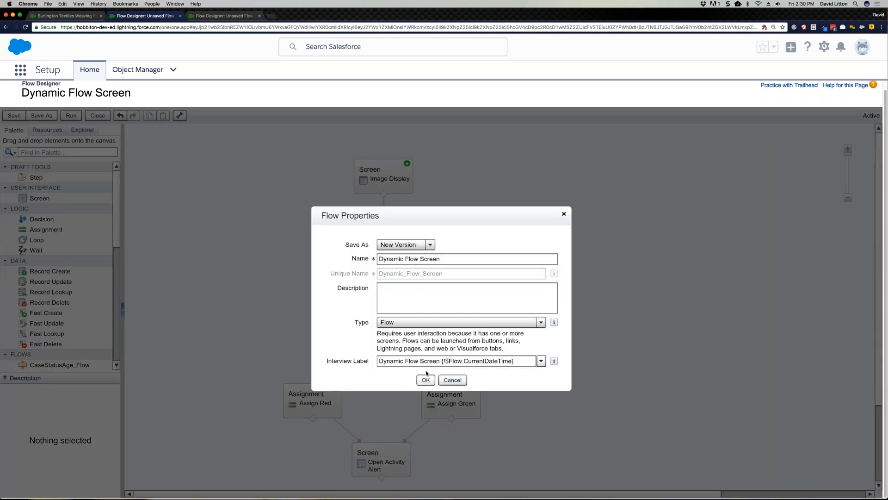
{"action": "left_click", "coordinate": [426, 379]}
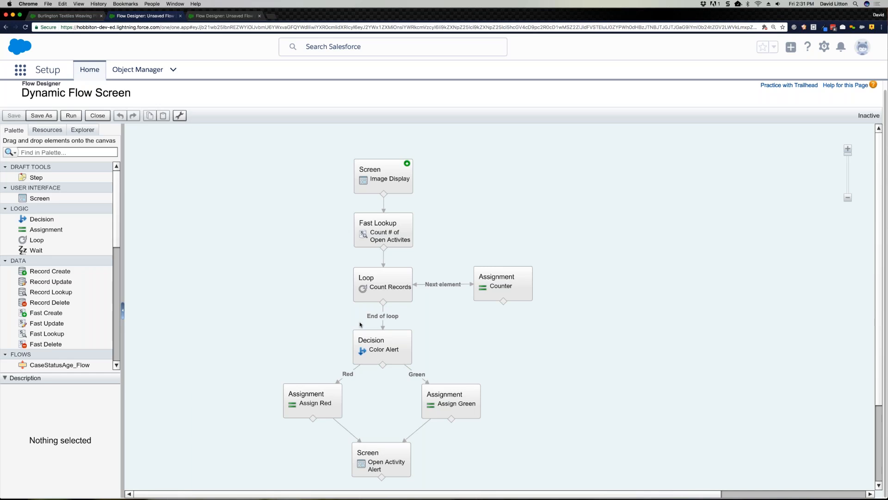
Step: Examine the Red outcome's condition and the default outcome of the Color Alert decision
{"action": "mouse_move", "coordinate": [387, 355]}
{"action": "left_click", "coordinate": [386, 355]}
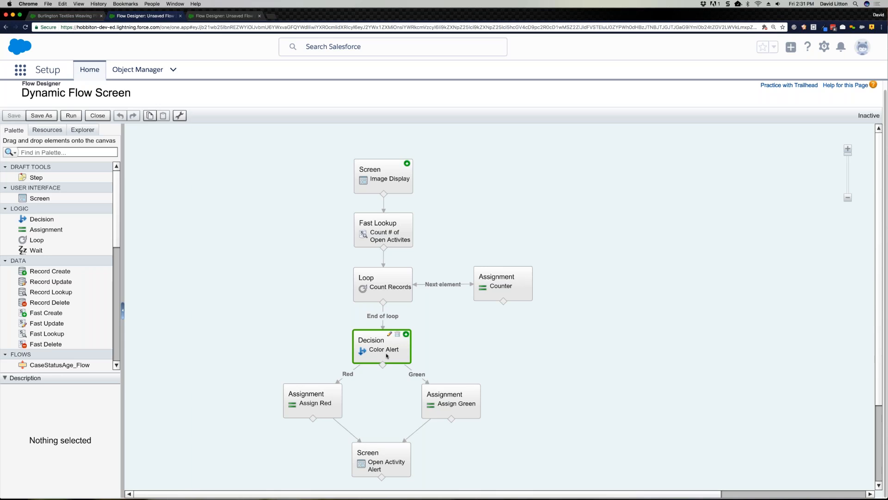
{"action": "double_click", "coordinate": [387, 355]}
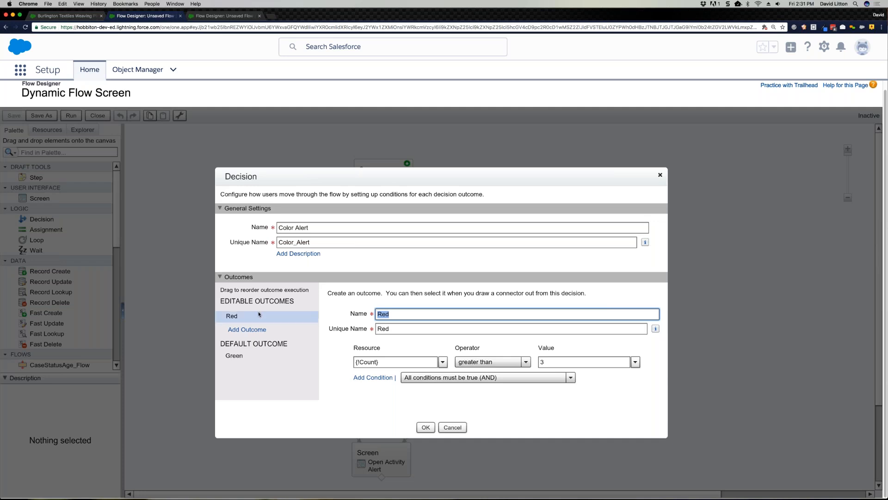
{"action": "left_click", "coordinate": [393, 315]}
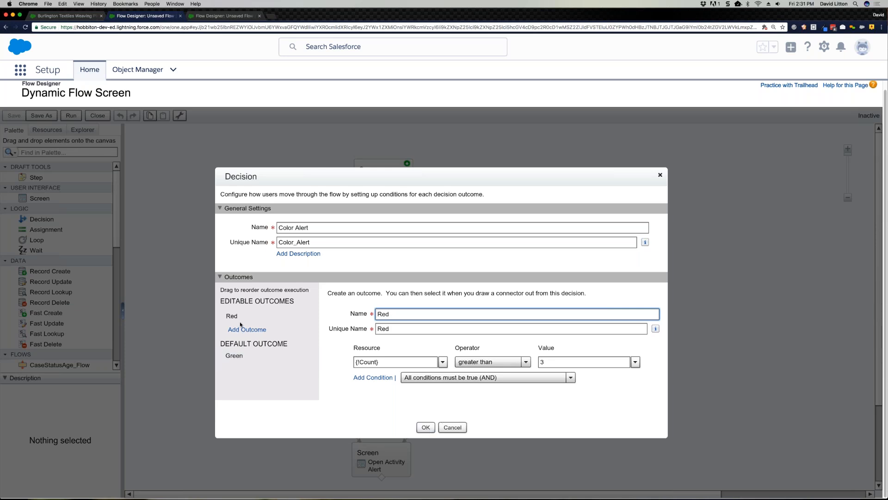
{"action": "left_click", "coordinate": [425, 428]}
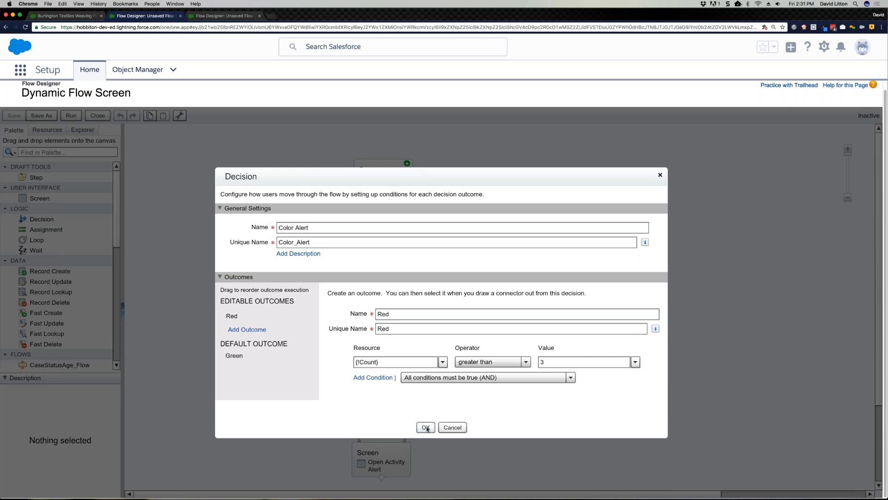
{"action": "left_click", "coordinate": [426, 428]}
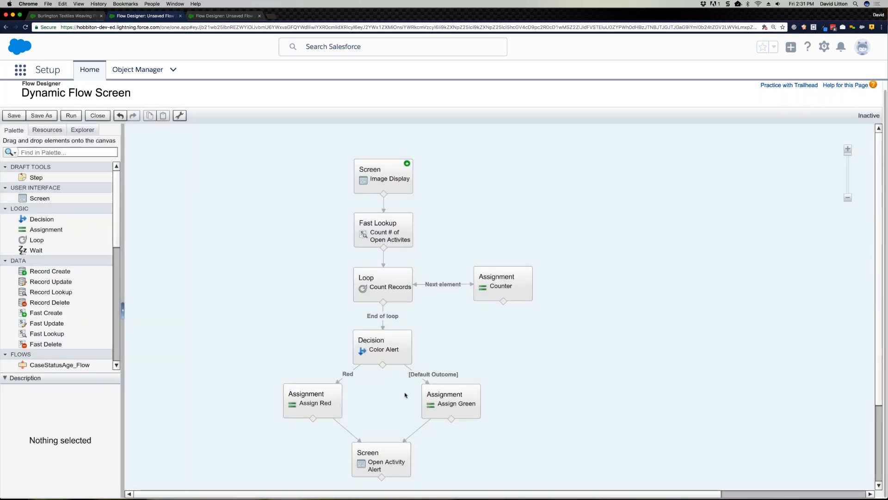
Step: Review which count variables the Assign Red and Assign Green assignments fill
{"action": "left_click", "coordinate": [337, 409]}
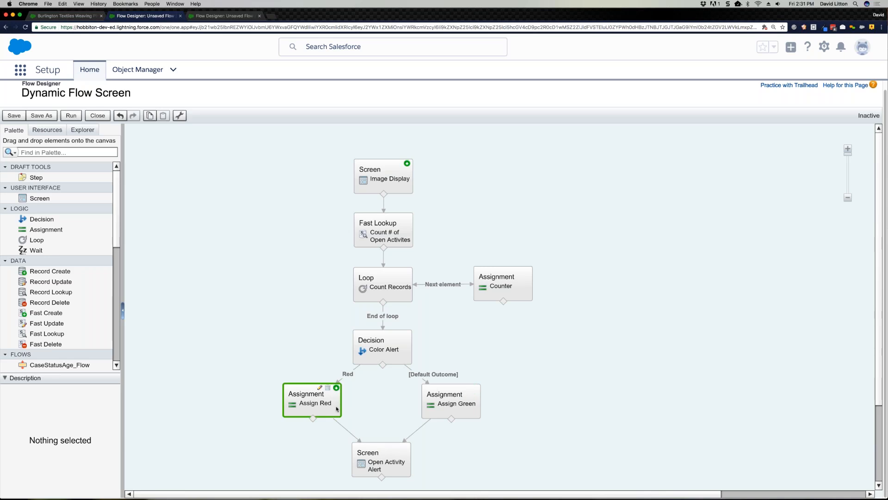
{"action": "double_click", "coordinate": [337, 409]}
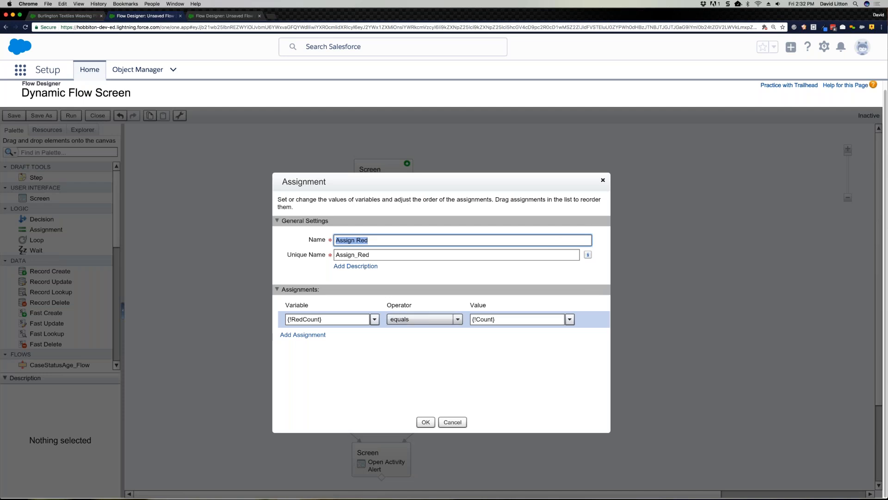
{"action": "left_click", "coordinate": [452, 422]}
{"action": "double_click", "coordinate": [442, 393]}
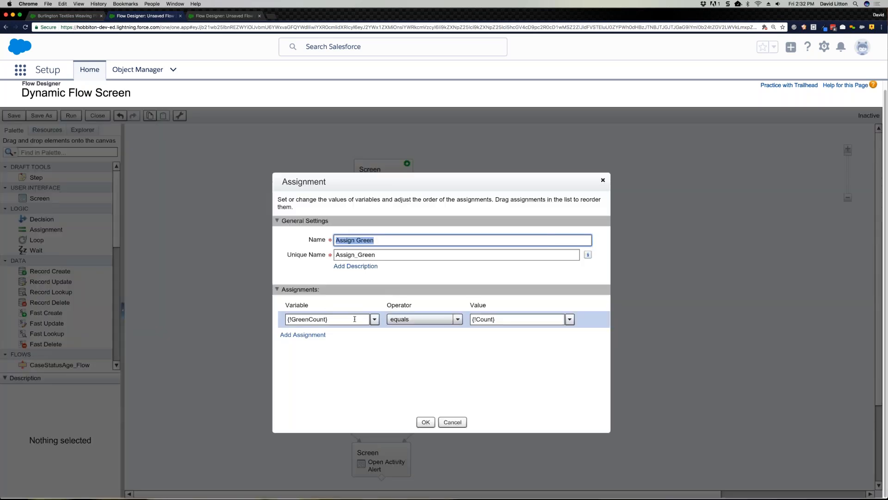
Step: Open the Open Activity Alert screen and examine the {!GreenCount} and {!RedCount} references in its AmountAlert text
{"action": "left_click", "coordinate": [431, 423]}
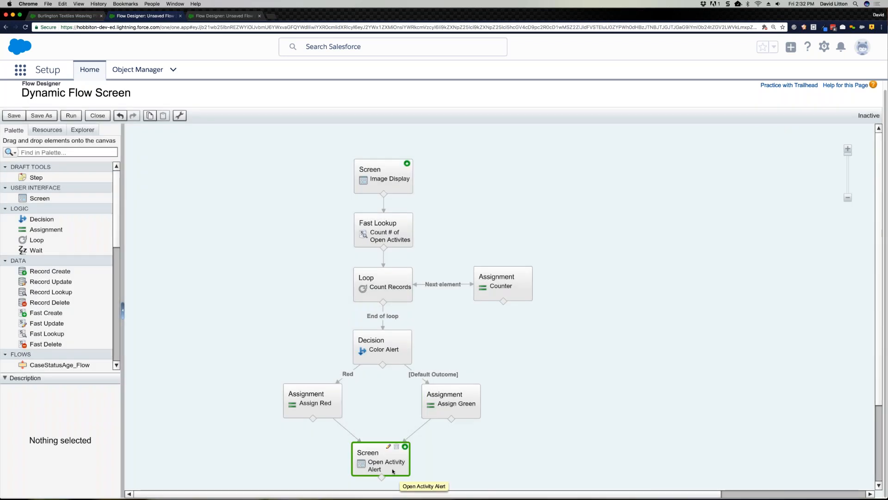
{"action": "double_click", "coordinate": [394, 471]}
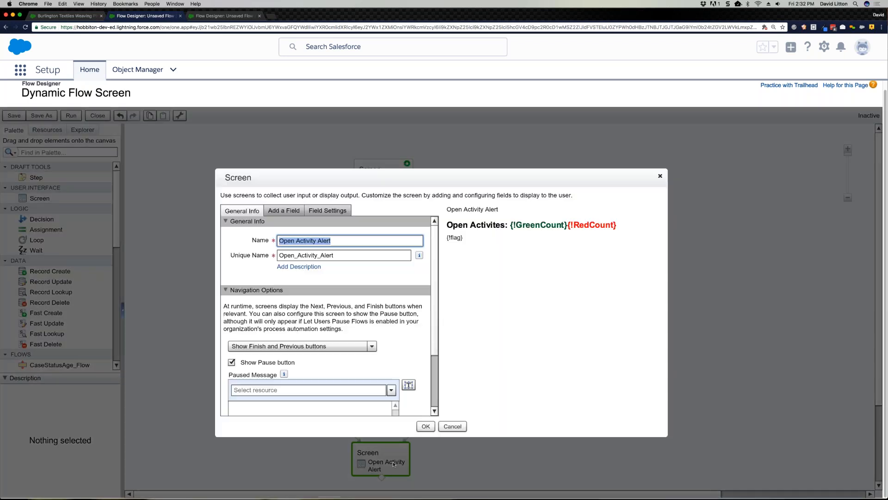
{"action": "left_click", "coordinate": [466, 230]}
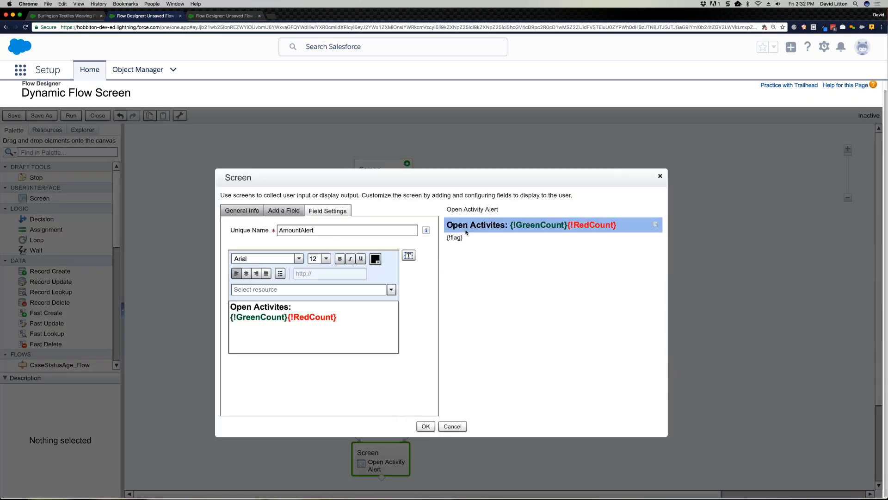
{"action": "left_click_drag", "start_coordinate": [231, 307], "coordinate": [304, 309]}
{"action": "left_click", "coordinate": [231, 317]}
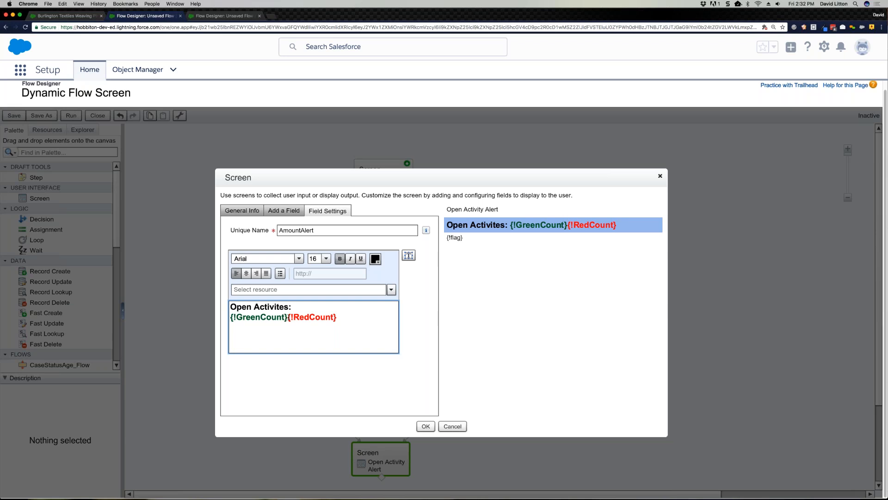
{"action": "left_click_drag", "start_coordinate": [288, 317], "coordinate": [230, 317]}
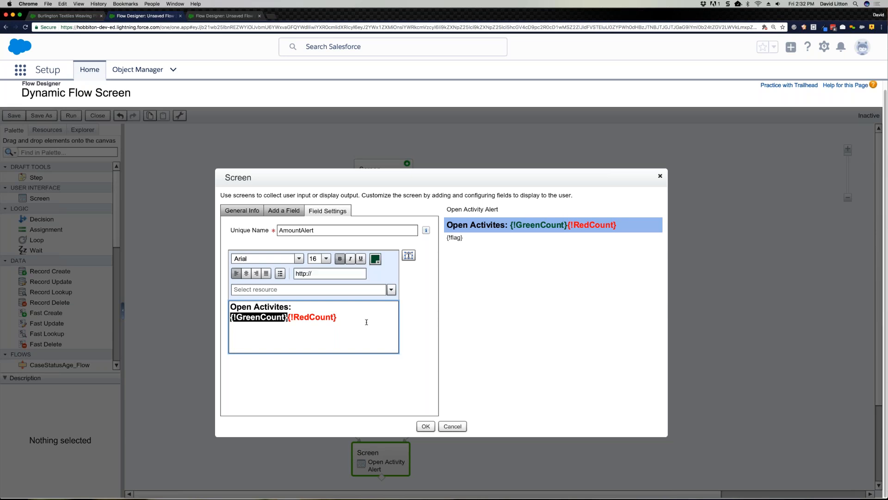
{"action": "left_click", "coordinate": [303, 318]}
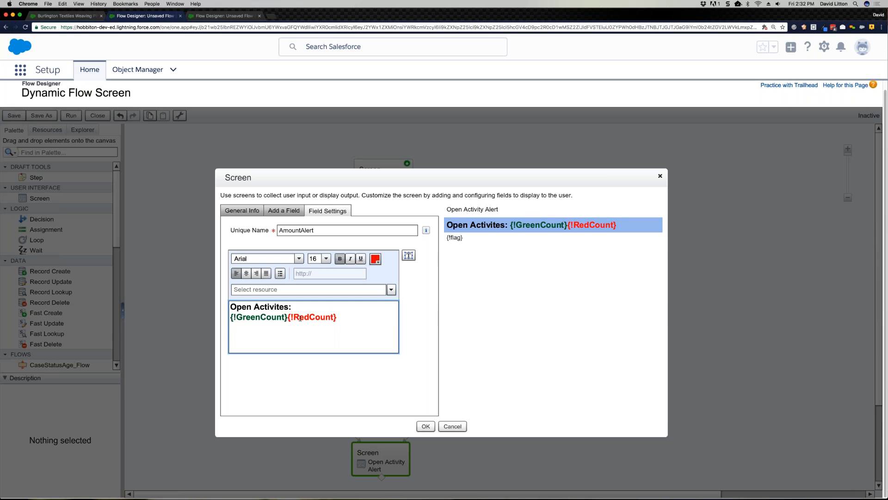
Step: Try removing {!RedCount} from the AmountAlert text and discard the changes to the Open Activity Alert screen
{"action": "left_click_drag", "start_coordinate": [288, 318], "coordinate": [343, 317]}
{"action": "key", "text": "BackSpace"}
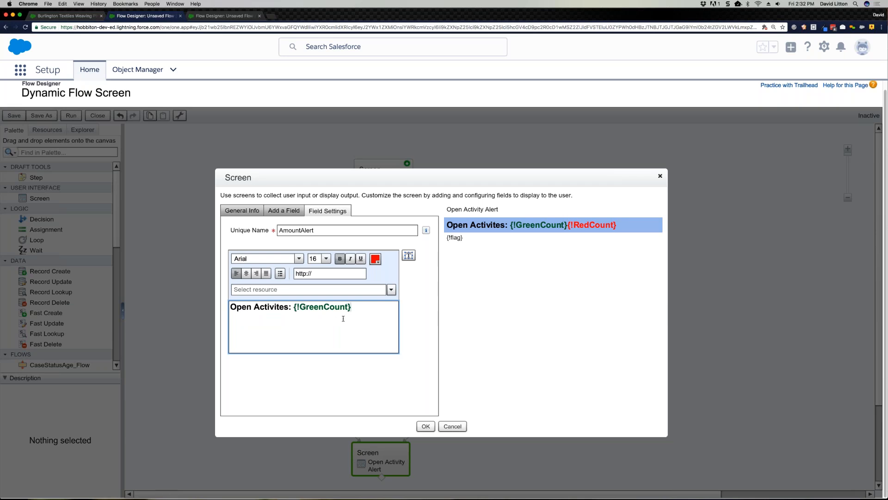
{"action": "left_click", "coordinate": [530, 313]}
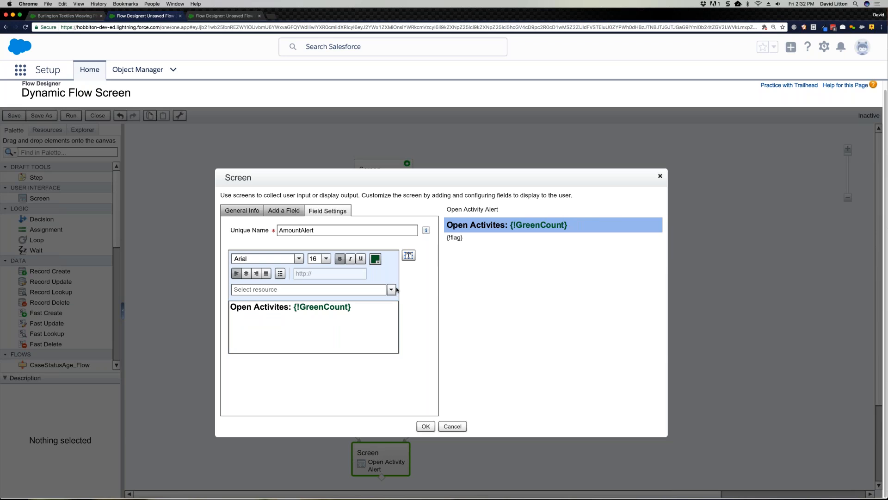
{"action": "left_click", "coordinate": [371, 313]}
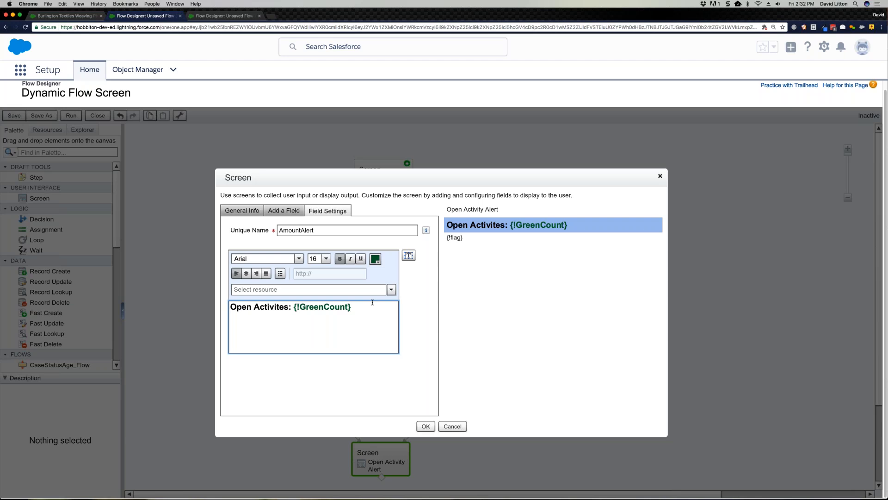
{"action": "left_click", "coordinate": [293, 309]}
{"action": "left_click_drag", "start_coordinate": [360, 307], "coordinate": [294, 308]}
{"action": "left_click", "coordinate": [380, 309]}
{"action": "left_click", "coordinate": [450, 428]}
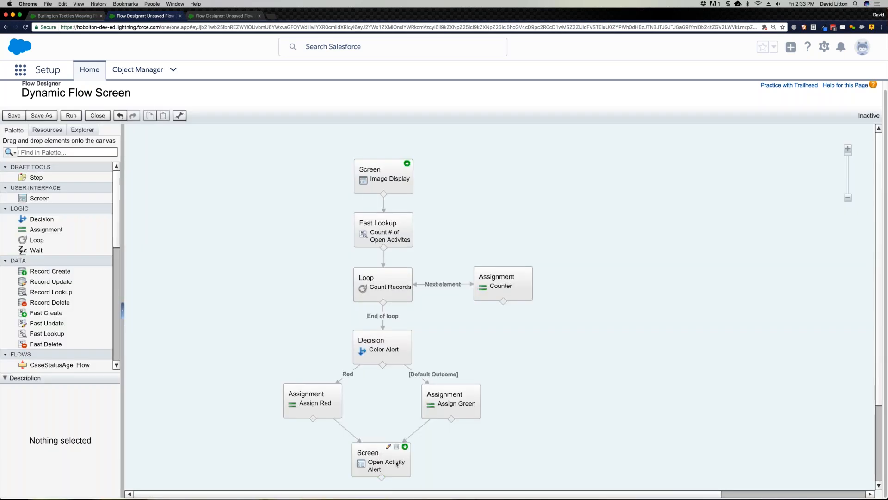
Step: Reopen the Open Activity Alert screen and inspect the {!flag} reference in its flag_text field
{"action": "double_click", "coordinate": [396, 463]}
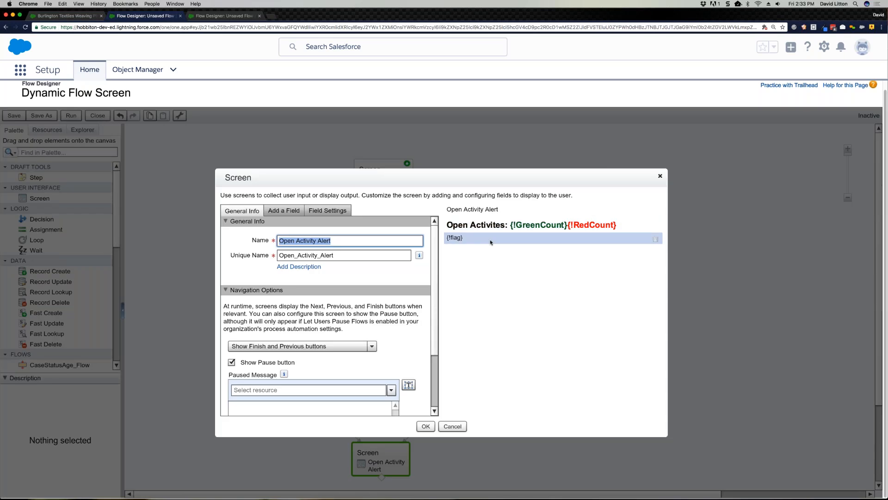
{"action": "left_click", "coordinate": [491, 242]}
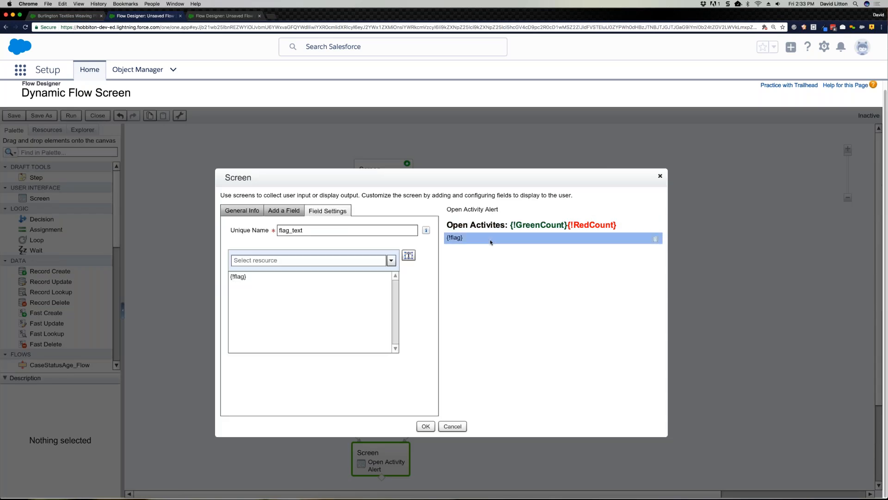
{"action": "left_click_drag", "start_coordinate": [250, 281], "coordinate": [229, 280]}
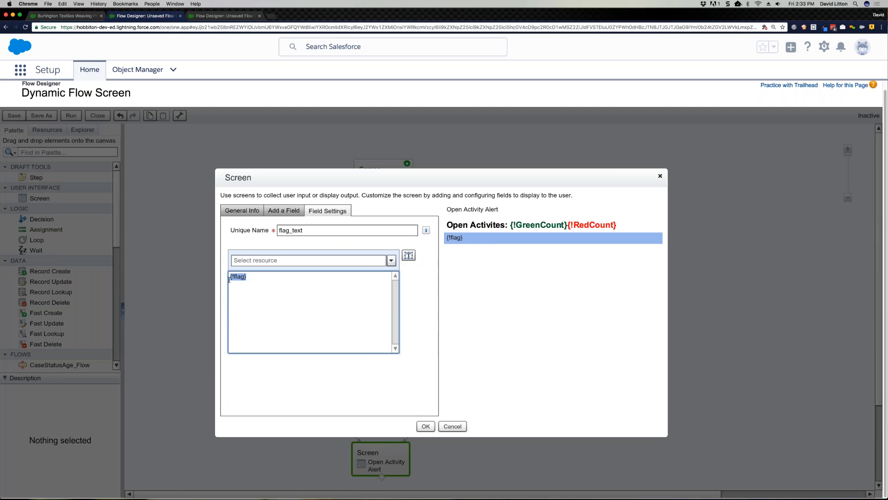
{"action": "left_click", "coordinate": [456, 429]}
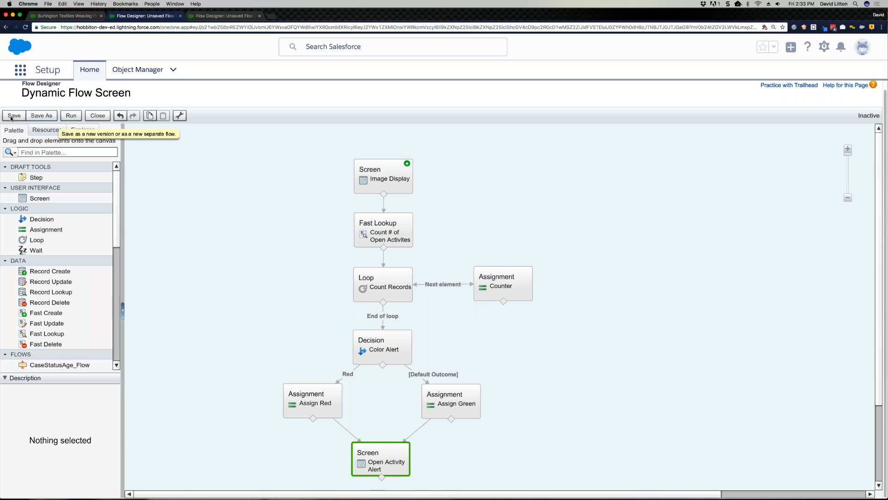
Step: Save and close the Dynamic Flow Screen flow and activate its version 5
{"action": "left_click", "coordinate": [97, 115]}
{"action": "left_click", "coordinate": [453, 321]}
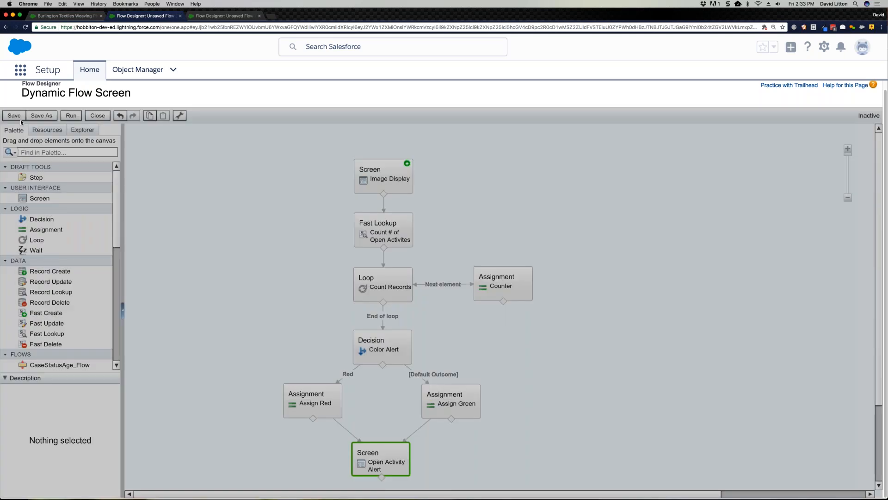
{"action": "left_click", "coordinate": [89, 120]}
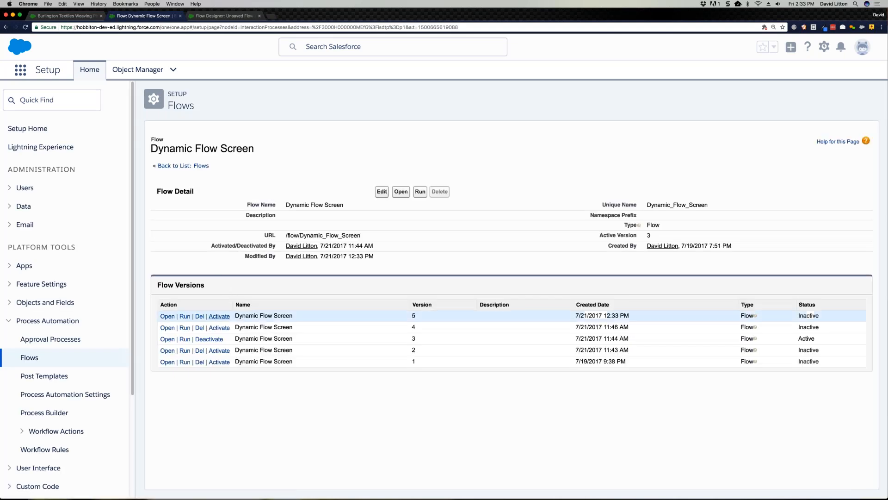
{"action": "left_click", "coordinate": [219, 316]}
Step: Return to the Burlington Textiles Weaving Plant Generator account and reload its embedded Dynamic Flow Screen
{"action": "left_click", "coordinate": [204, 16]}
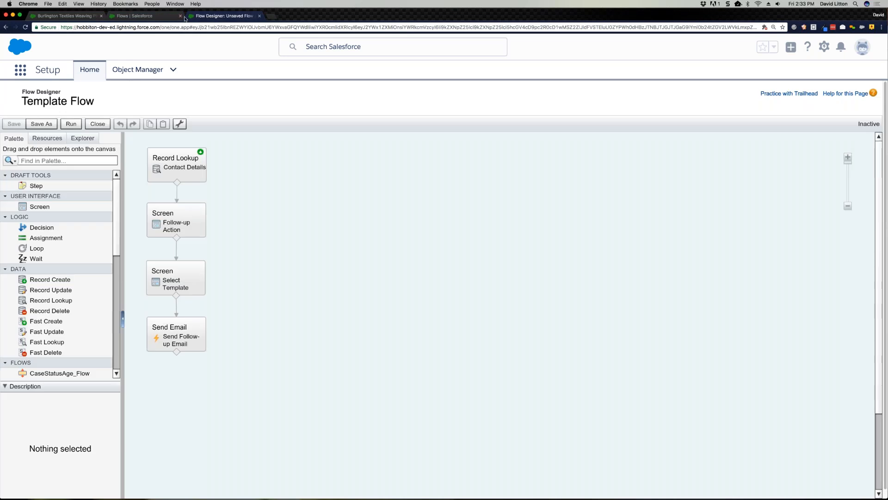
{"action": "left_click", "coordinate": [72, 17]}
{"action": "left_click", "coordinate": [98, 170]}
{"action": "left_click", "coordinate": [154, 172]}
{"action": "scroll", "coordinate": [549, 325], "scroll_direction": "down", "scroll_amount": 1}
{"action": "scroll", "coordinate": [549, 325], "scroll_direction": "down", "scroll_amount": 2}
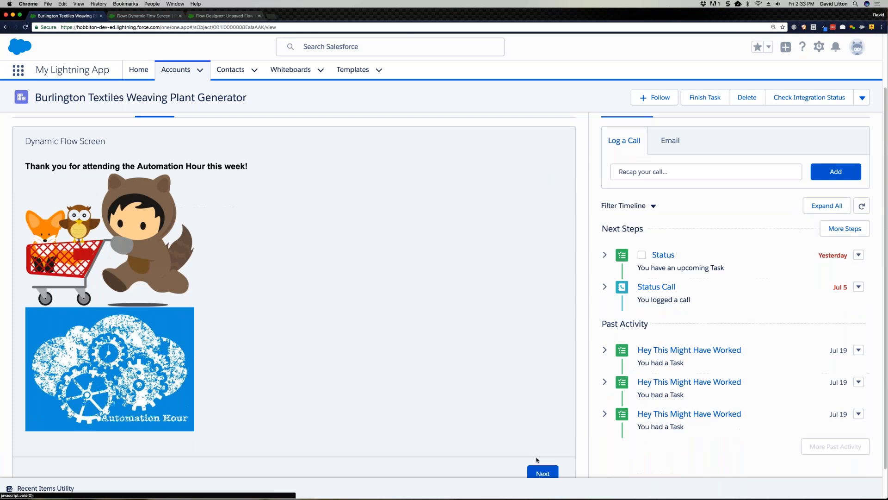
Step: Advance the embedded flow to its open-activity screen and open the account's Status task to check its status indicator
{"action": "left_click", "coordinate": [541, 468]}
{"action": "left_click", "coordinate": [499, 239]}
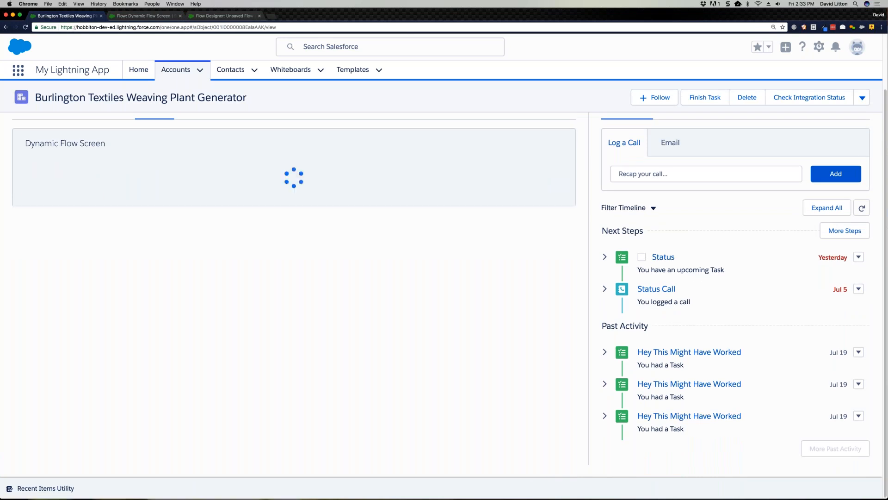
{"action": "scroll", "coordinate": [512, 251], "scroll_direction": "down", "scroll_amount": 1}
{"action": "left_click", "coordinate": [543, 439]}
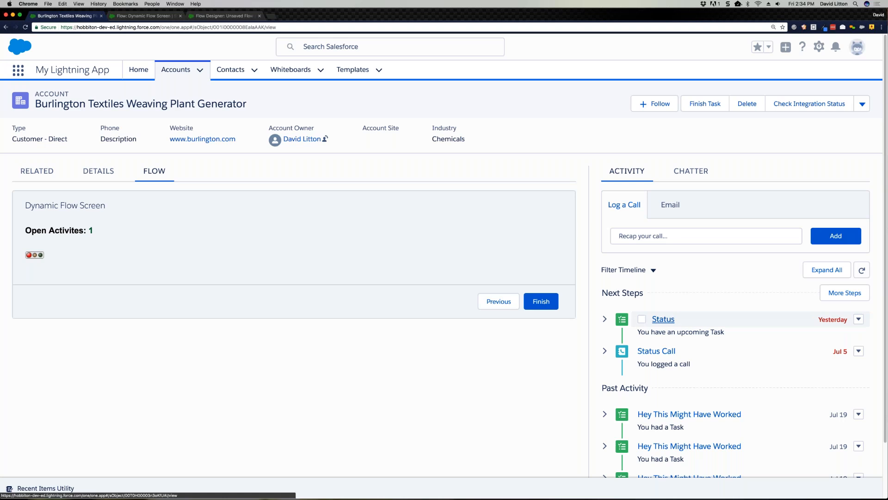
{"action": "left_click", "coordinate": [662, 319]}
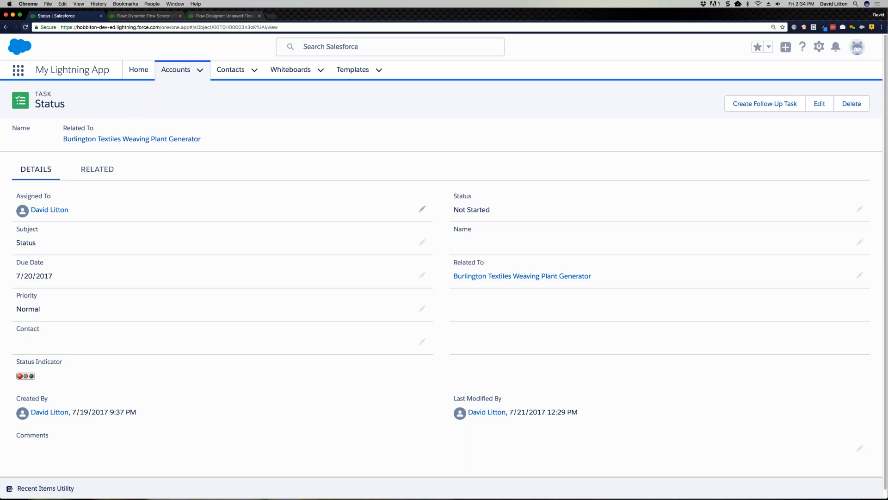
Step: Switch to the PowerPoint presentation and show slide 10, Demo #2 – Dynamic Record Choices
{"action": "key", "text": "ctrl+Up"}
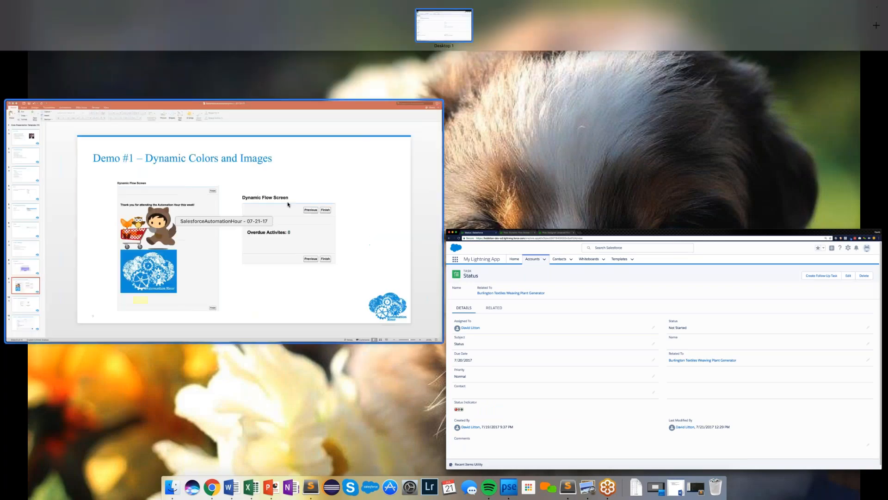
{"action": "left_click", "coordinate": [278, 202]}
{"action": "left_click", "coordinate": [36, 430]}
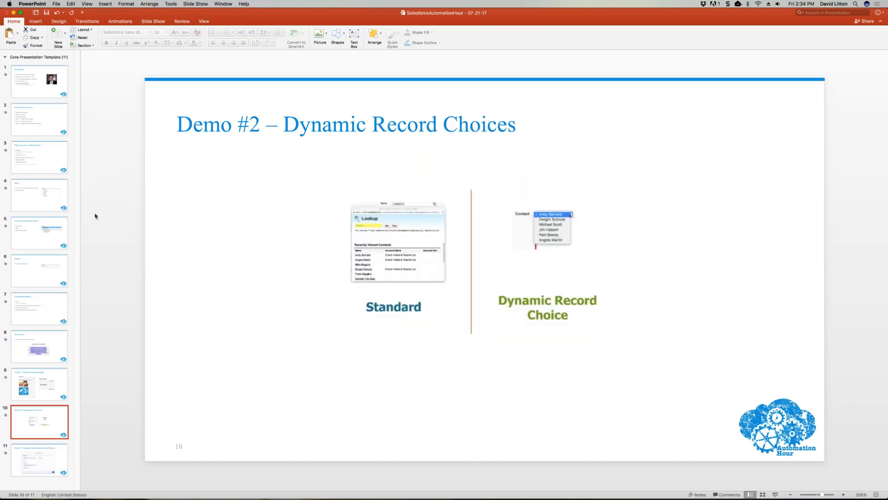
Step: Switch back to Chrome and bring up the Template Flow in the Flow Designer
{"action": "key", "text": "ctrl+Up"}
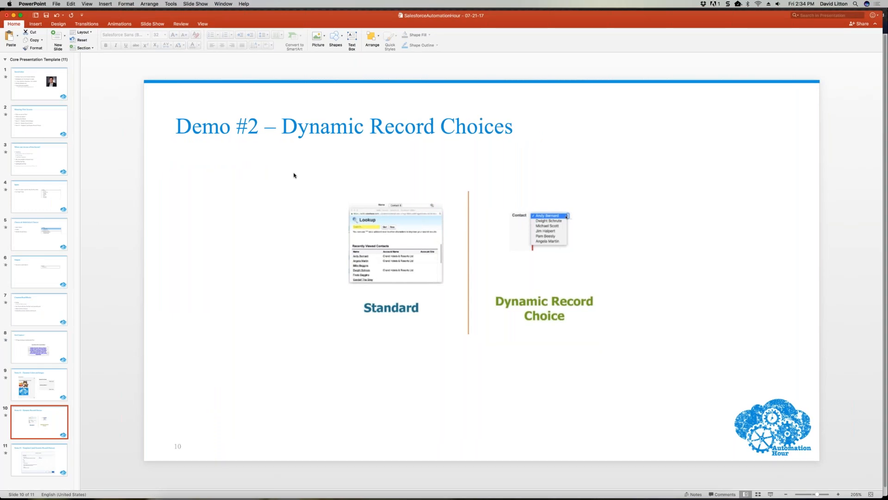
{"action": "key", "text": "ctrl+Up"}
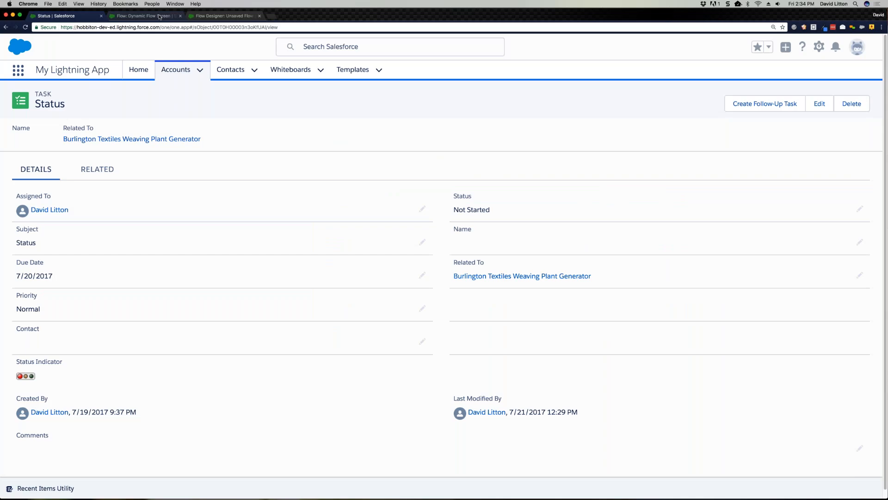
{"action": "left_click", "coordinate": [167, 17]}
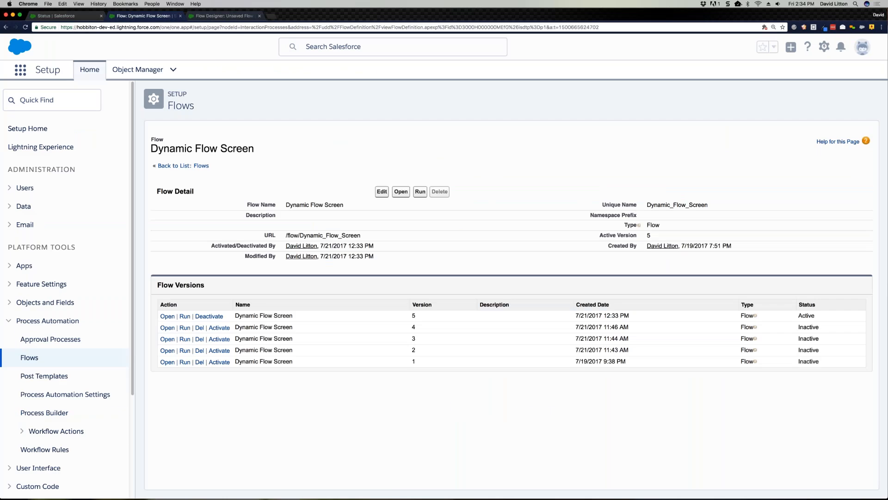
{"action": "key", "text": "ctrl+Tab"}
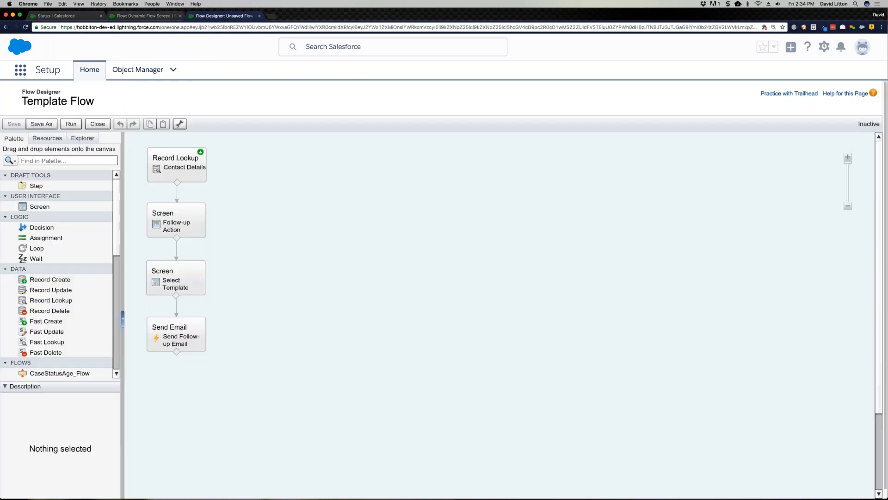
Step: Open the settings of the Selected_Template dynamic record choice in the Template Flow
{"action": "mouse_move", "coordinate": [196, 175]}
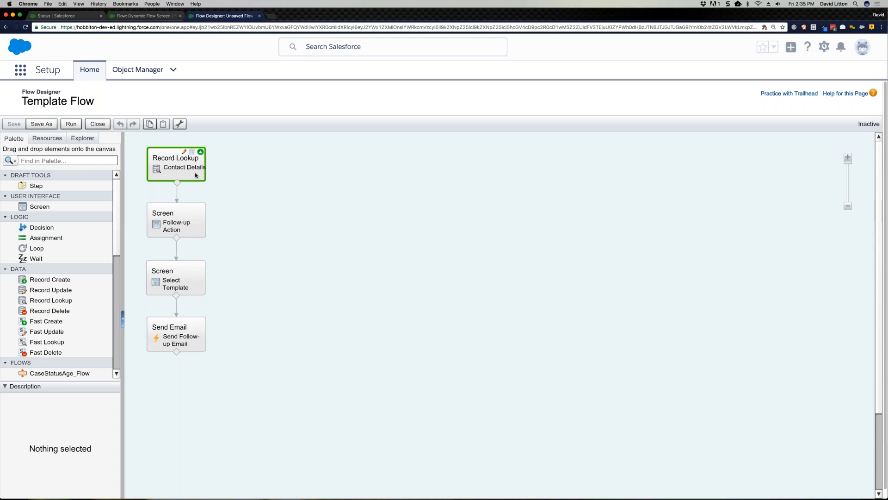
{"action": "left_click", "coordinate": [77, 138]}
{"action": "mouse_move", "coordinate": [94, 313]}
{"action": "left_click", "coordinate": [87, 313]}
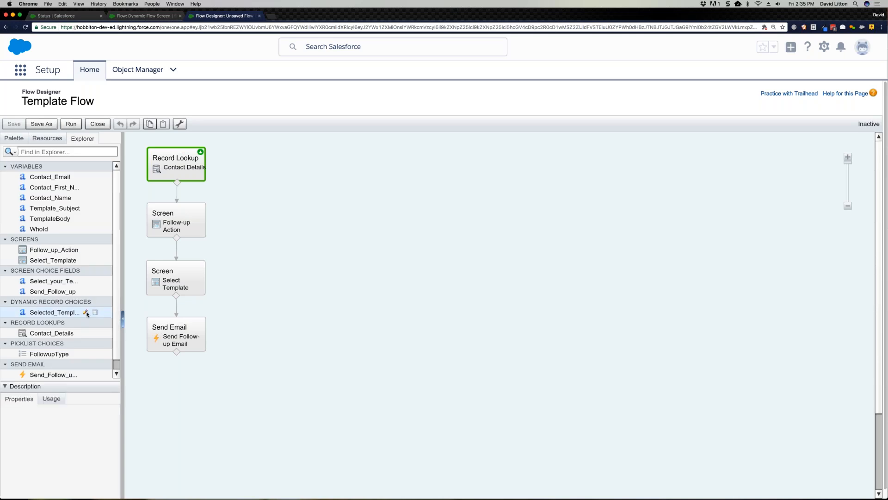
{"action": "left_click", "coordinate": [86, 313]}
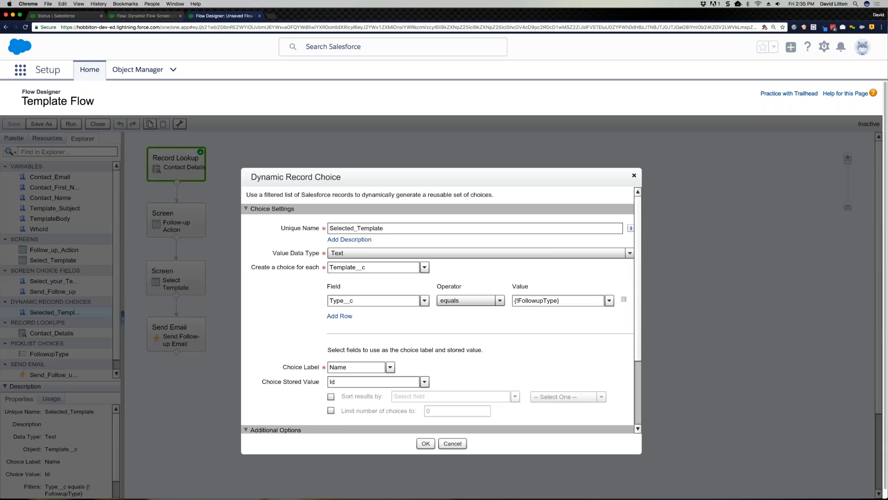
Step: Review the value data types offered for the Selected_Template choice, keeping Text
{"action": "scroll", "coordinate": [638, 236], "scroll_direction": "down", "scroll_amount": 1}
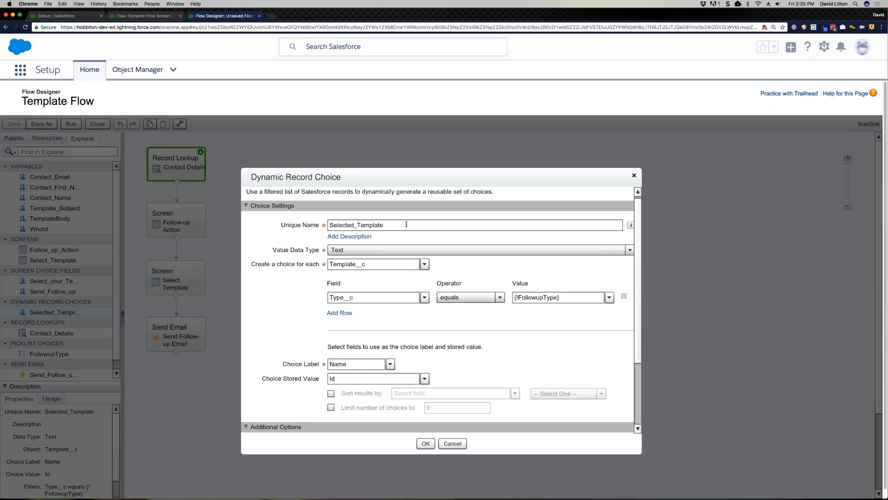
{"action": "left_click", "coordinate": [364, 252]}
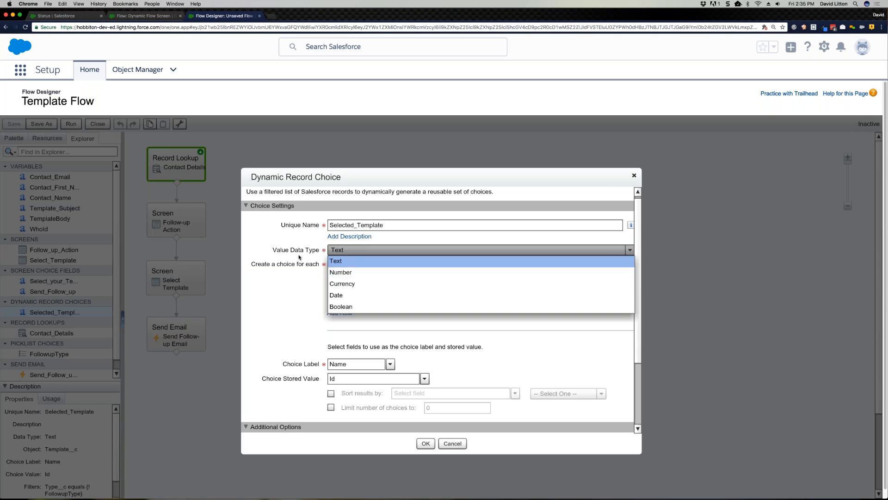
{"action": "left_click", "coordinate": [331, 261]}
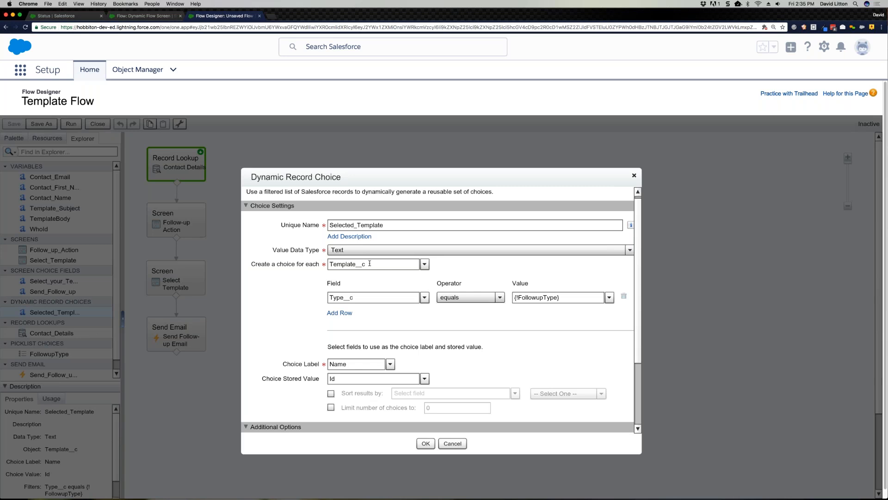
Step: Check the Template__c object that supplies the record choices and view the recently viewed template records
{"action": "left_click", "coordinate": [290, 265]}
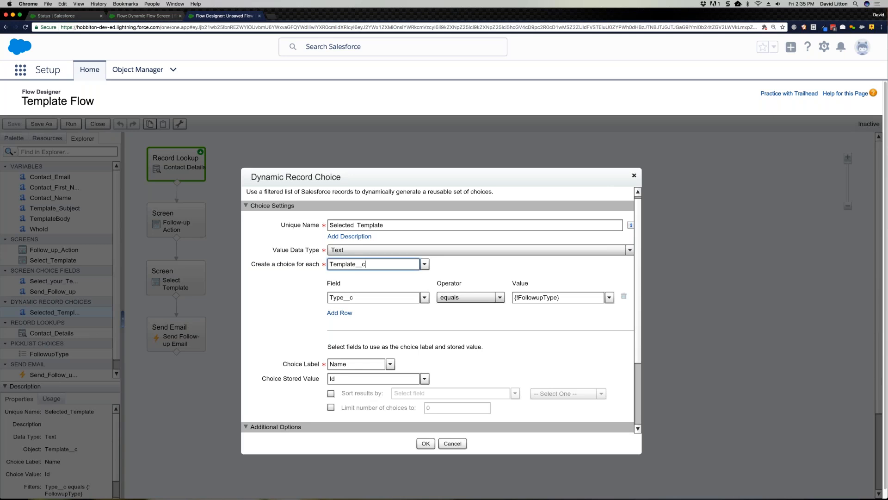
{"action": "left_click", "coordinate": [365, 263]}
{"action": "left_click", "coordinate": [74, 16]}
{"action": "left_click", "coordinate": [341, 70]}
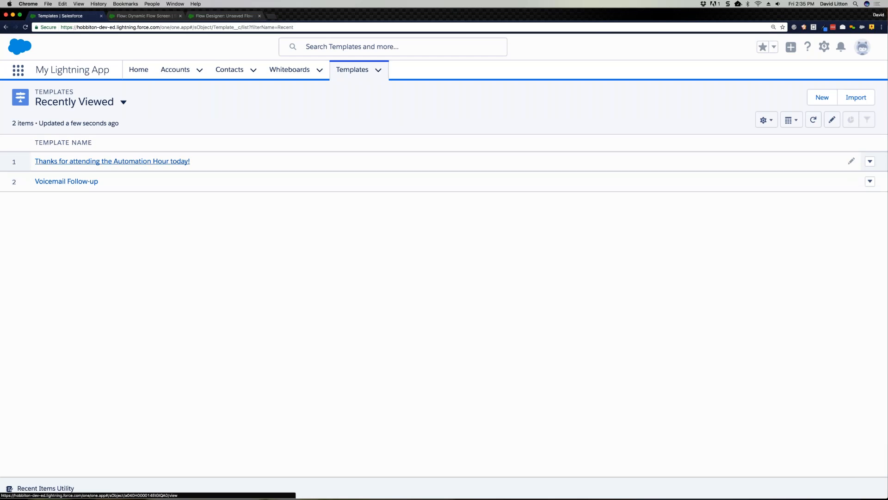
Step: Start a new template record and review the options offered for its Type field, keeping --None--
{"action": "left_click", "coordinate": [818, 99]}
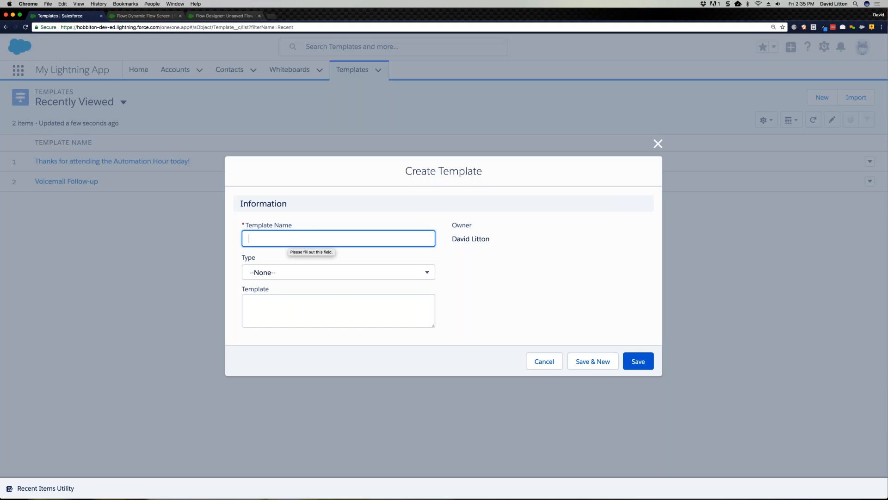
{"action": "left_click", "coordinate": [297, 272]}
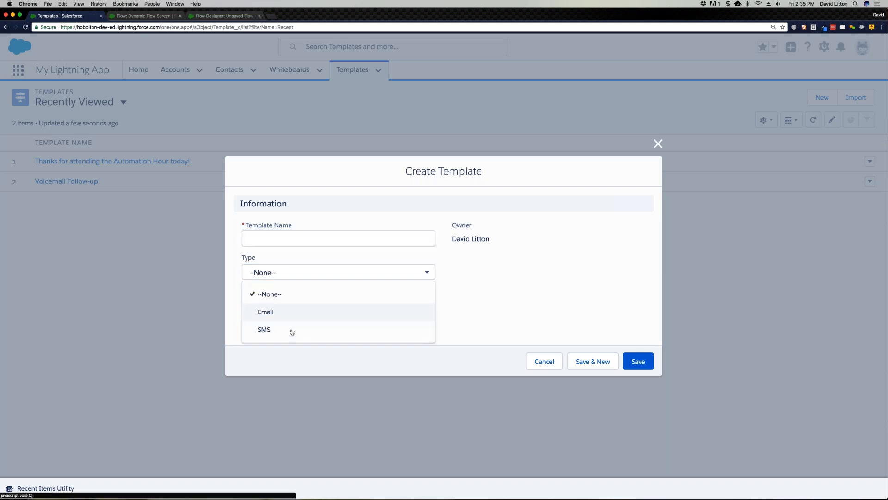
{"action": "left_click", "coordinate": [403, 295]}
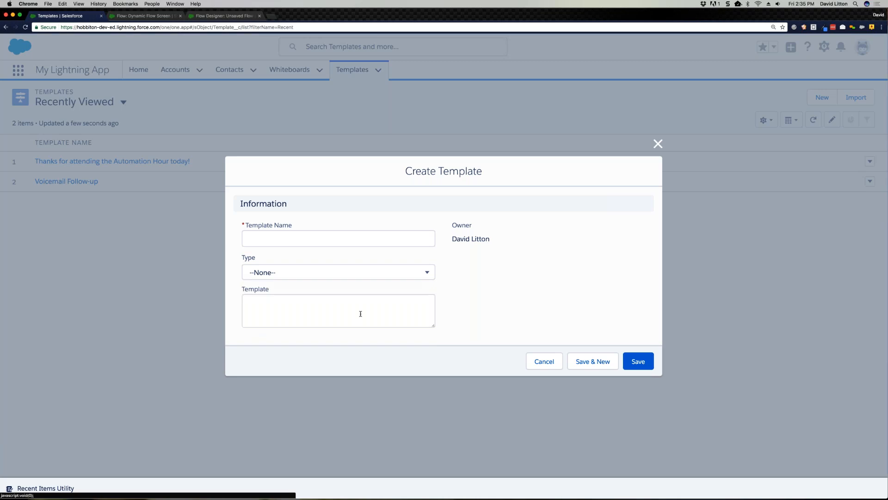
Step: Return to the Template Flow and review the Selected_Template filter, label, stored value and variable assignments before closing its settings
{"action": "left_click", "coordinate": [199, 17]}
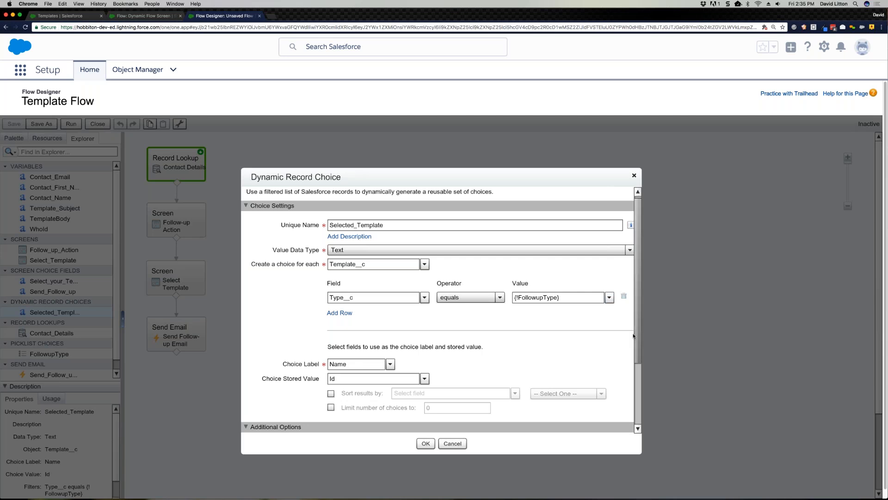
{"action": "scroll", "coordinate": [637, 305], "scroll_direction": "down", "scroll_amount": 4}
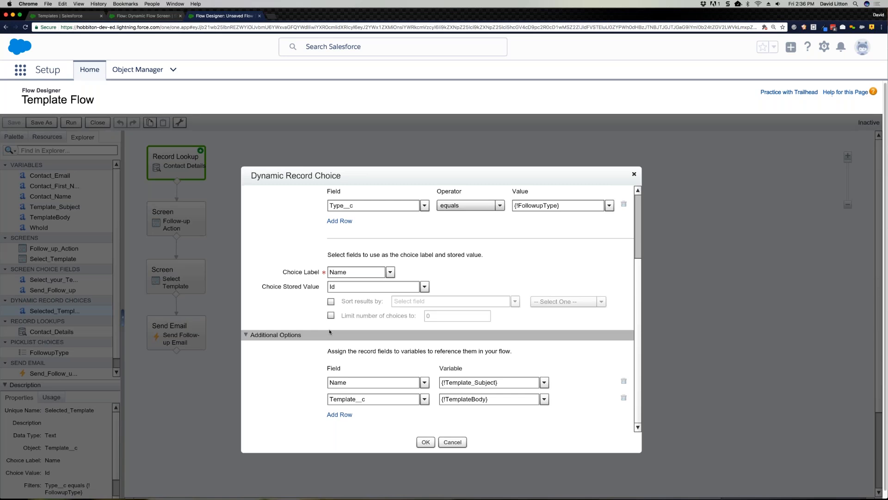
{"action": "scroll", "coordinate": [329, 329], "scroll_direction": "down", "scroll_amount": 1}
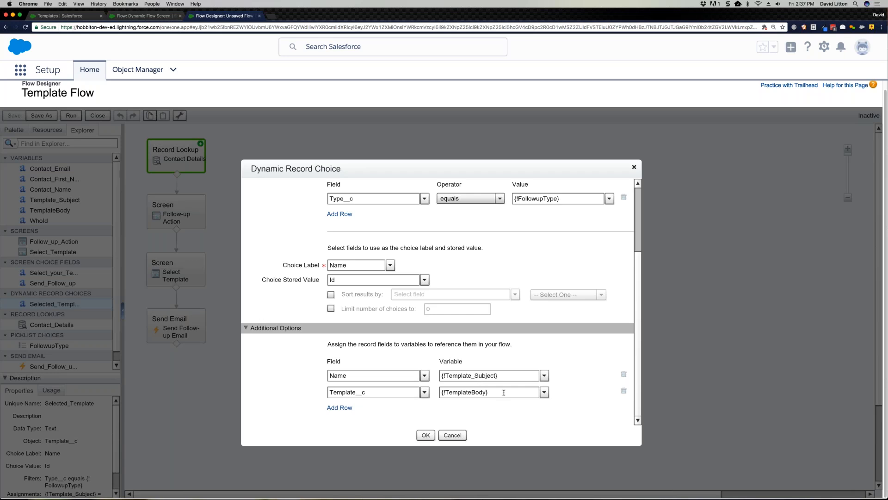
{"action": "left_click", "coordinate": [426, 435]}
{"action": "left_click", "coordinate": [205, 210]}
{"action": "double_click", "coordinate": [205, 212]}
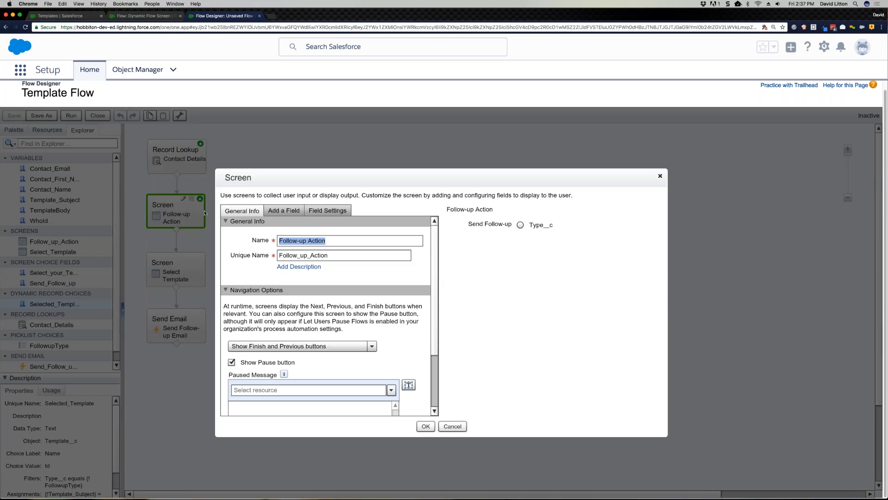
{"action": "left_click", "coordinate": [447, 426]}
Step: Add a multi-select picklist labelled Test to the Select Template screen, using the Selected_Template dynamic record choice
{"action": "left_click", "coordinate": [180, 272]}
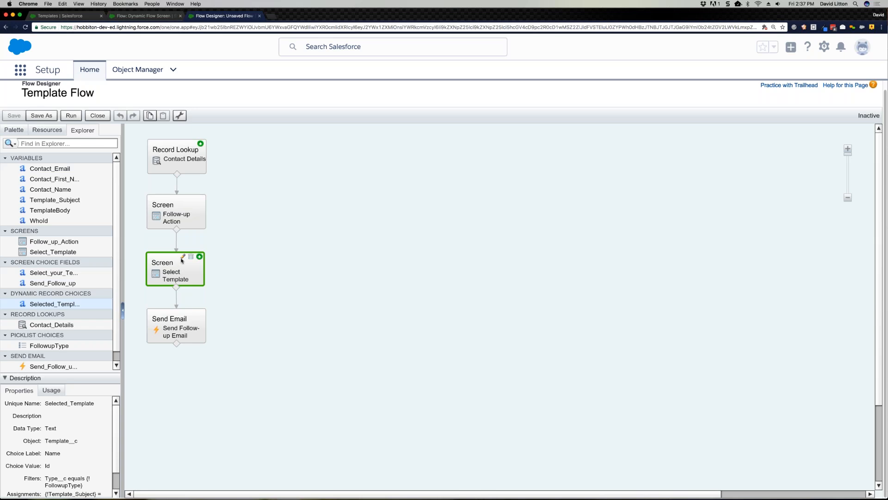
{"action": "double_click", "coordinate": [181, 260]}
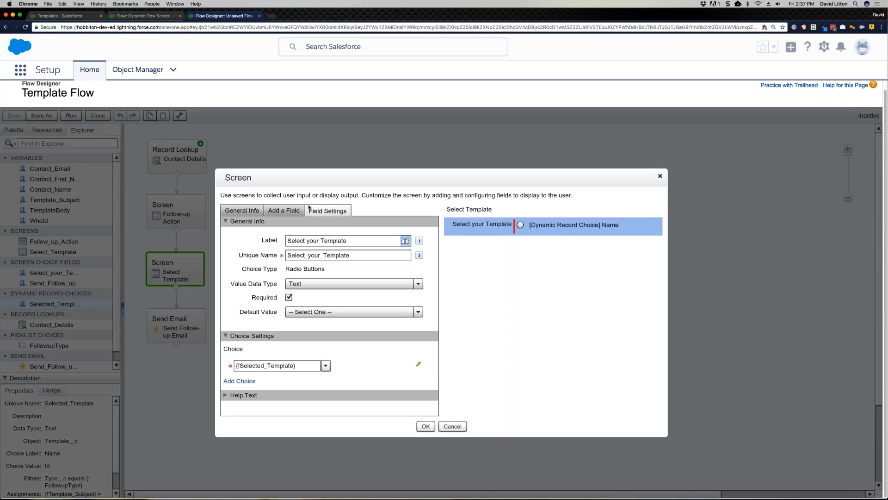
{"action": "left_click", "coordinate": [291, 211]}
{"action": "left_click_drag", "start_coordinate": [281, 378], "coordinate": [530, 323]}
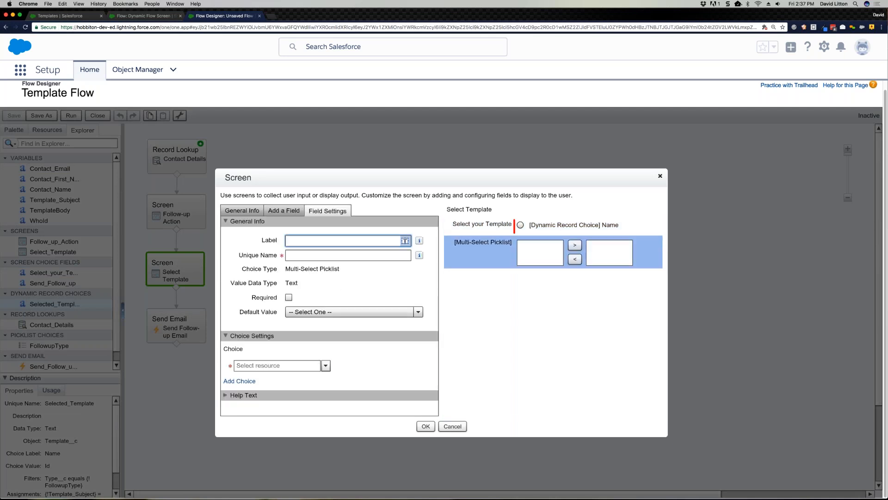
{"action": "type", "text": "Test"}
{"action": "left_click", "coordinate": [326, 365]}
{"action": "left_click", "coordinate": [269, 402]}
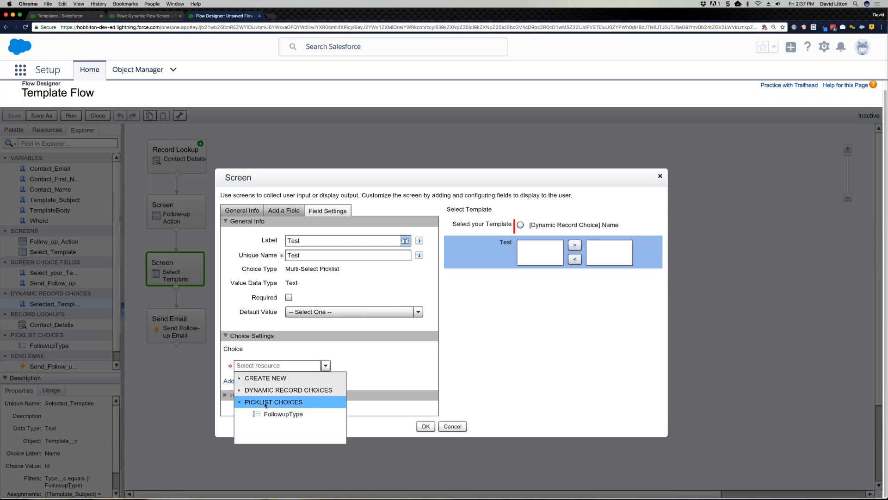
{"action": "left_click", "coordinate": [242, 390]}
{"action": "left_click", "coordinate": [289, 402]}
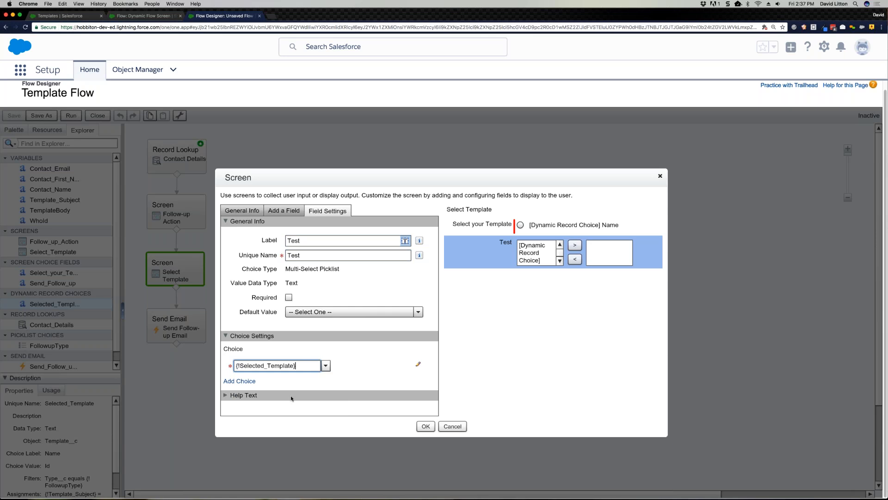
Step: Remove the Test multi-select picklist from the Select Template screen and close the screen settings
{"action": "left_click", "coordinate": [655, 242]}
{"action": "left_click", "coordinate": [425, 427]}
Step: Open version 5 of the Dynamic Flow Screen flow and delete the bulleted Test display text from its Image Display screen
{"action": "left_click", "coordinate": [147, 17]}
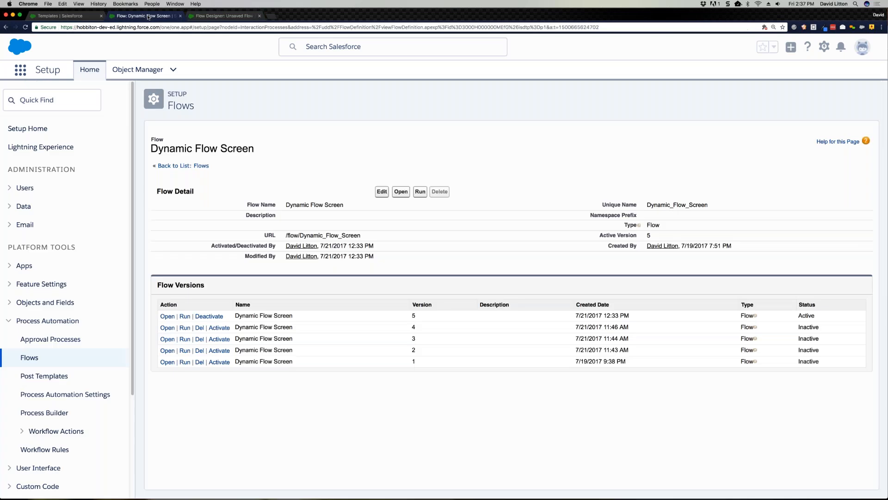
{"action": "left_click", "coordinate": [167, 316]}
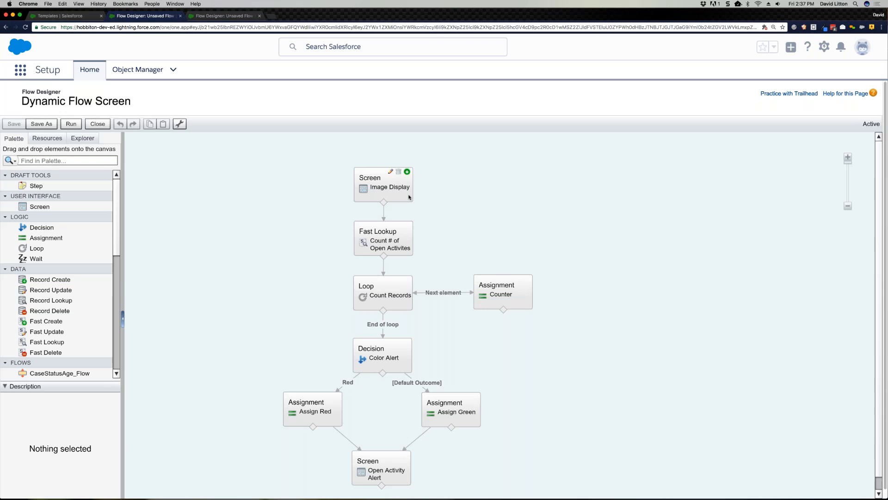
{"action": "left_click", "coordinate": [410, 197]}
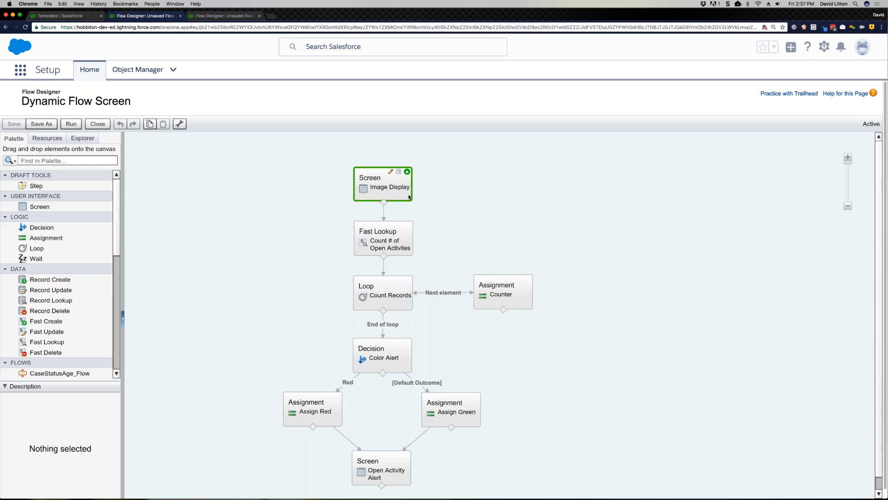
{"action": "double_click", "coordinate": [409, 197]}
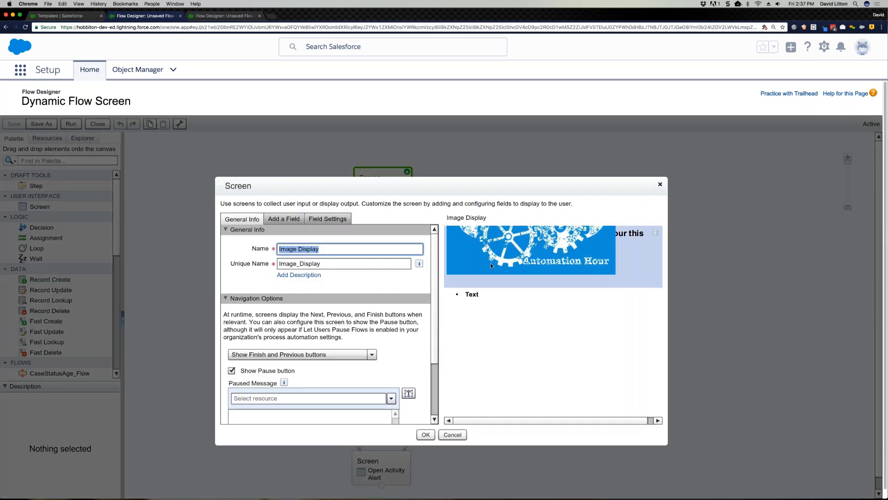
{"action": "left_click", "coordinate": [656, 295]}
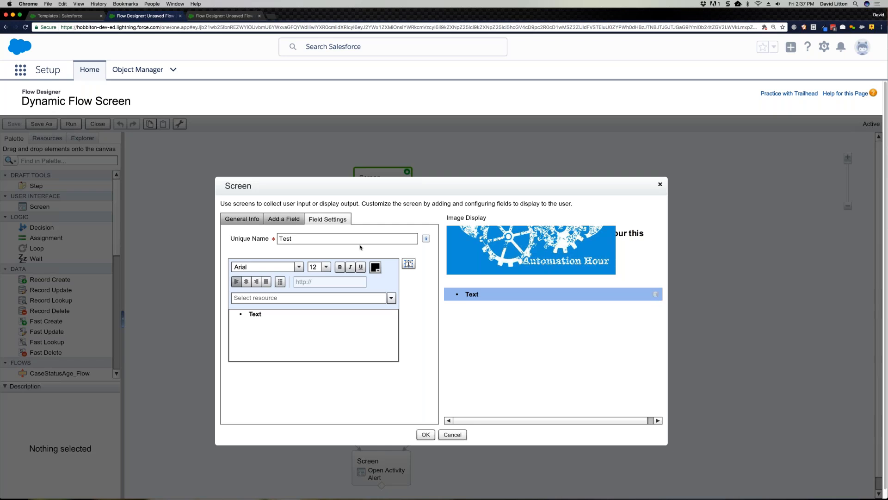
Step: Add a multi-select checkboxes field labelled Select Contacts to the Image Display screen
{"action": "left_click", "coordinate": [290, 219]}
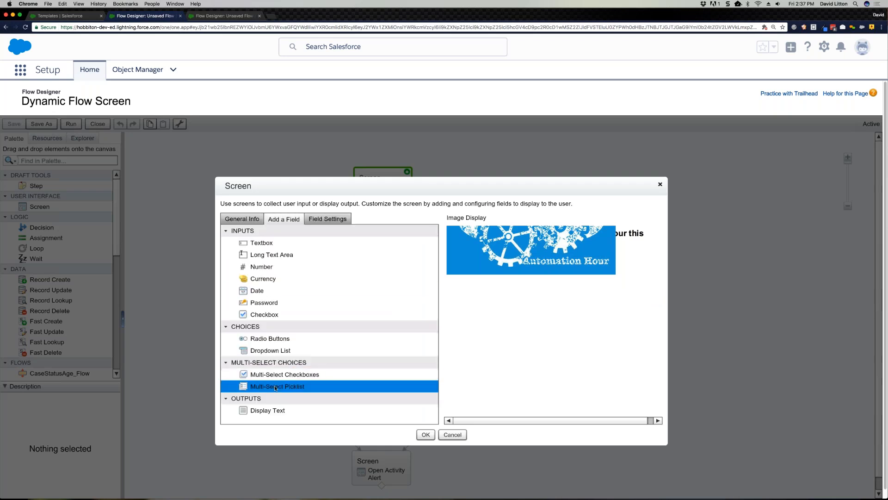
{"action": "left_click_drag", "start_coordinate": [277, 375], "coordinate": [500, 328]}
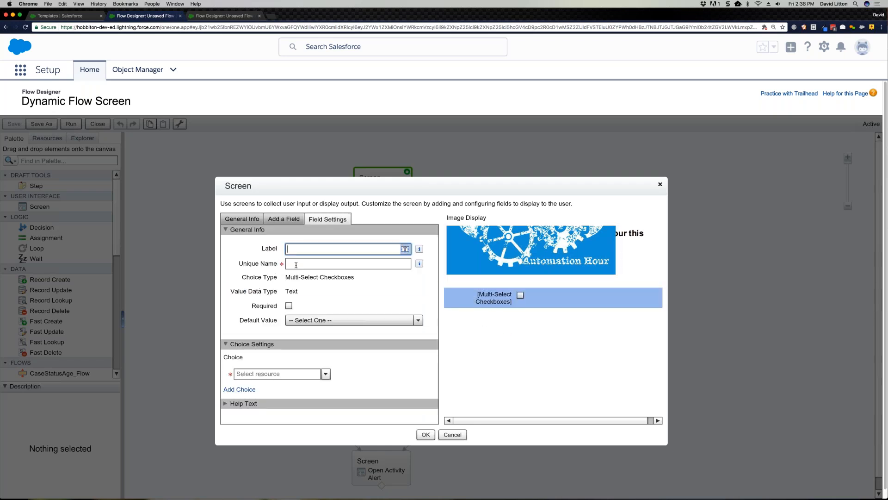
{"action": "type", "text": "Select Contacts"}
{"action": "left_click", "coordinate": [296, 265]}
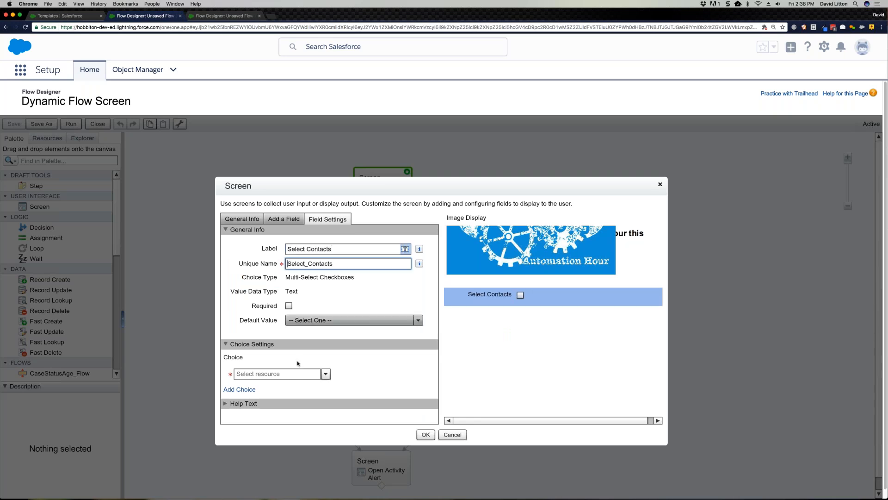
Step: Create a dynamic record choice named Contacts for the Select Contacts field, with Text values and the Contact object
{"action": "left_click", "coordinate": [292, 375]}
{"action": "type", "text": "c"}
{"action": "key", "text": "BackSpace"}
{"action": "type", "text": "ch"}
{"action": "key", "text": "Return"}
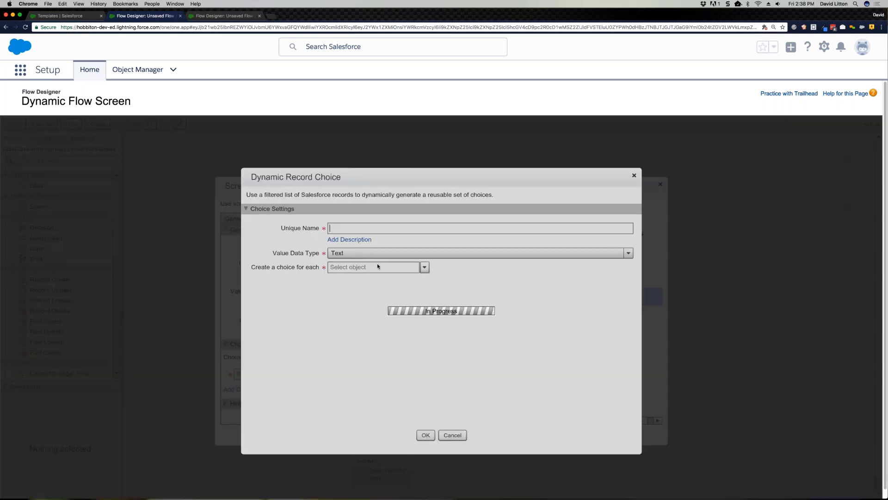
{"action": "type", "text": "Contacts"}
{"action": "key", "text": "Tab"}
{"action": "key", "text": "Tab"}
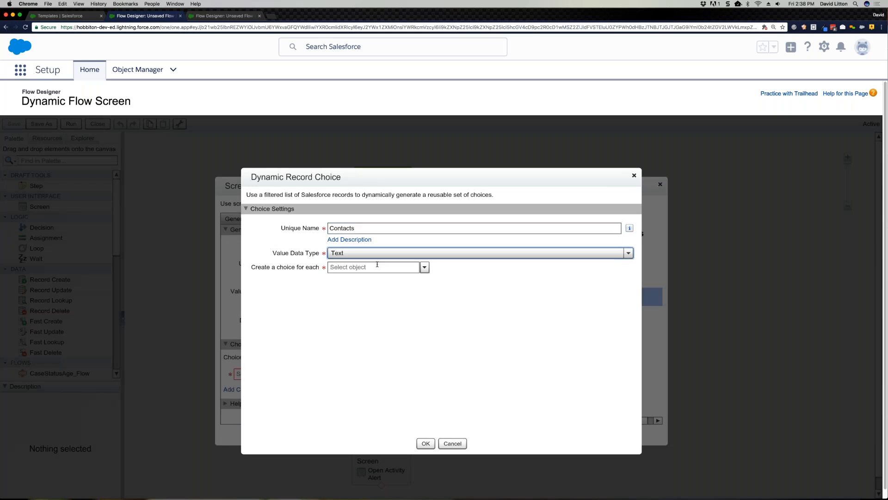
{"action": "type", "text": "contact"}
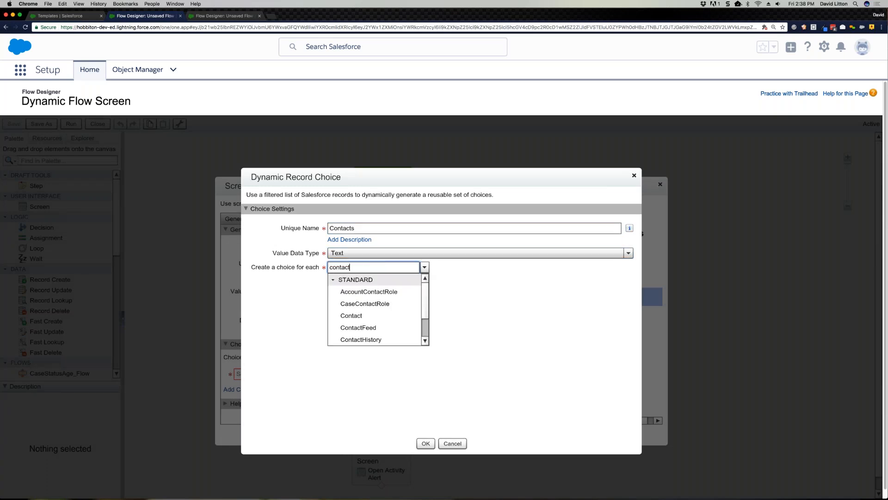
{"action": "left_click", "coordinate": [366, 315]}
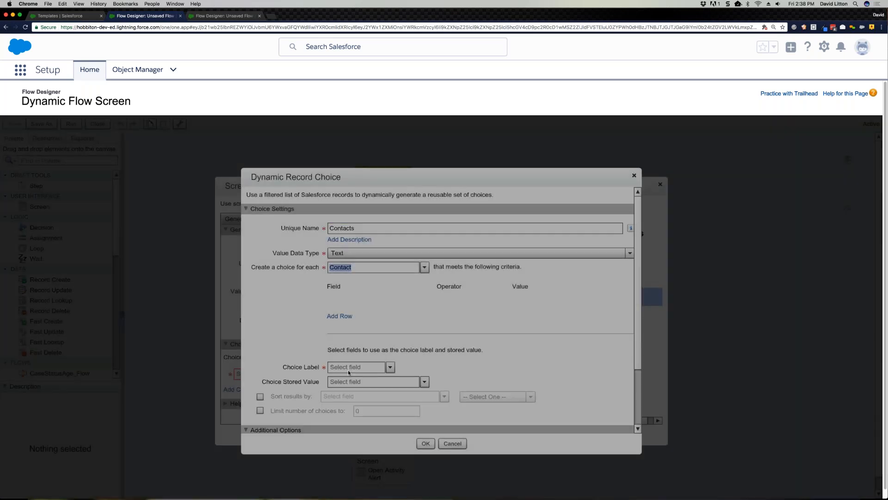
Step: Use Name as the choice label and Id as the stored value of the Contacts record choice
{"action": "key", "text": "Tab"}
{"action": "type", "text": "Name"}
{"action": "key", "text": "Tab"}
{"action": "type", "text": "Id"}
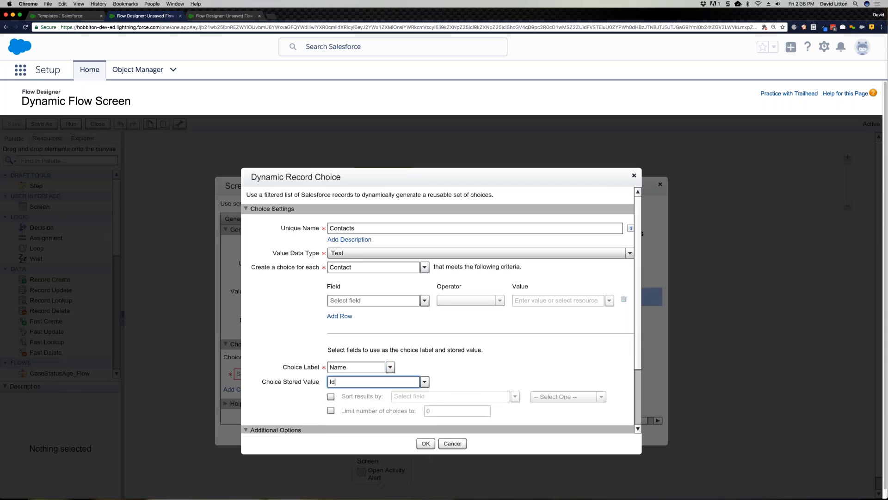
Step: Filter the Contacts choice to records whose AccountId equals {!RecordId}, and confirm the choice and the Image Display screen
{"action": "left_click", "coordinate": [384, 305]}
{"action": "type", "text": "id"}
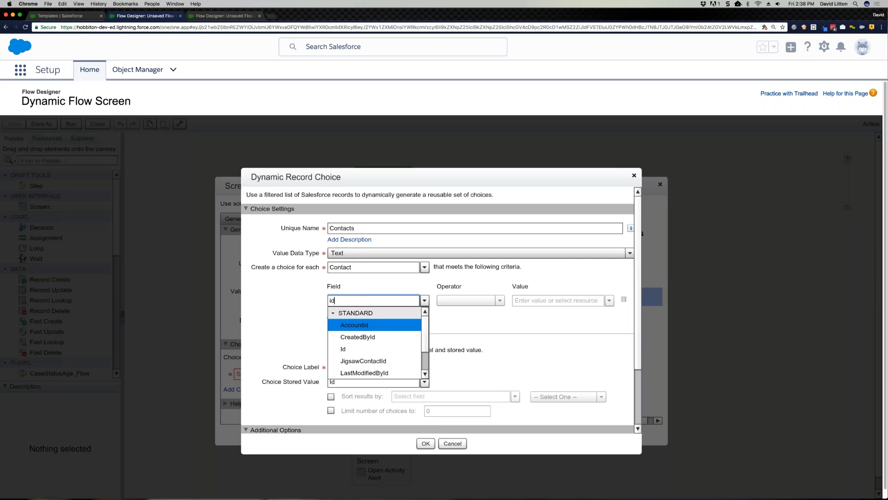
{"action": "left_click", "coordinate": [387, 326]}
{"action": "left_click", "coordinate": [540, 301]}
{"action": "type", "text": "id"}
{"action": "left_click", "coordinate": [557, 325]}
{"action": "scroll", "coordinate": [477, 401], "scroll_direction": "down", "scroll_amount": 3}
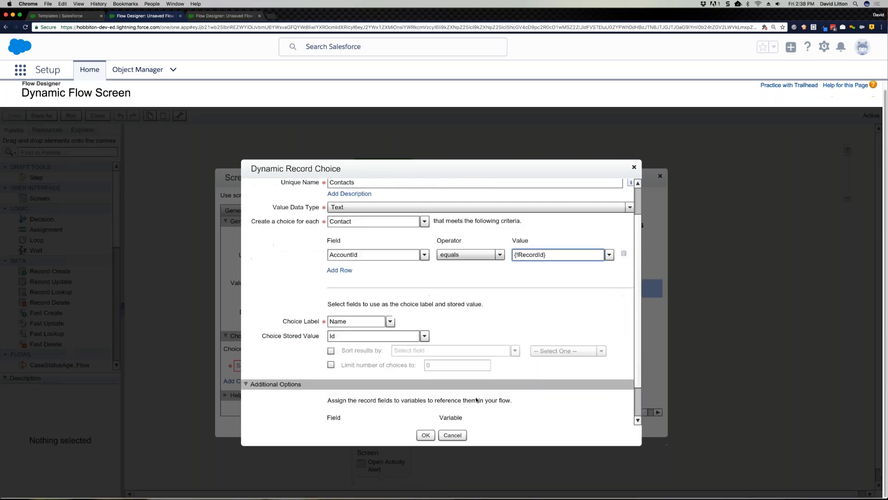
{"action": "scroll", "coordinate": [572, 402], "scroll_direction": "down", "scroll_amount": 1}
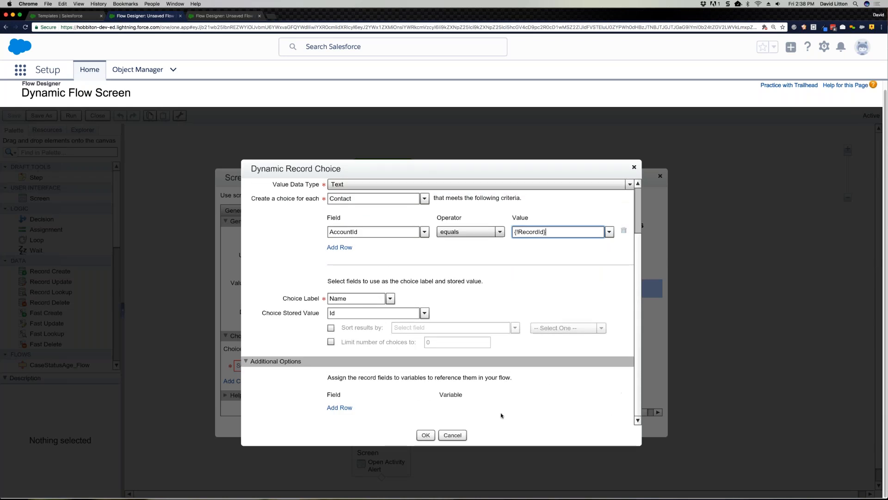
{"action": "left_click", "coordinate": [426, 435]}
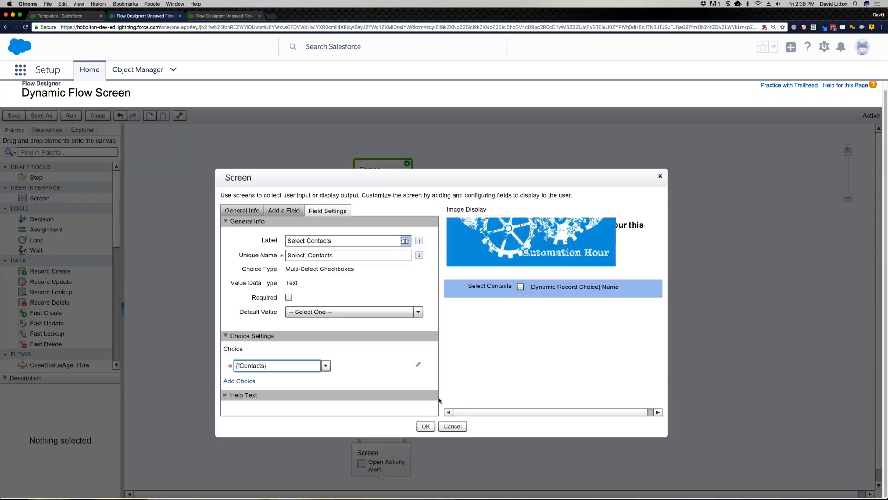
{"action": "left_click", "coordinate": [426, 426]}
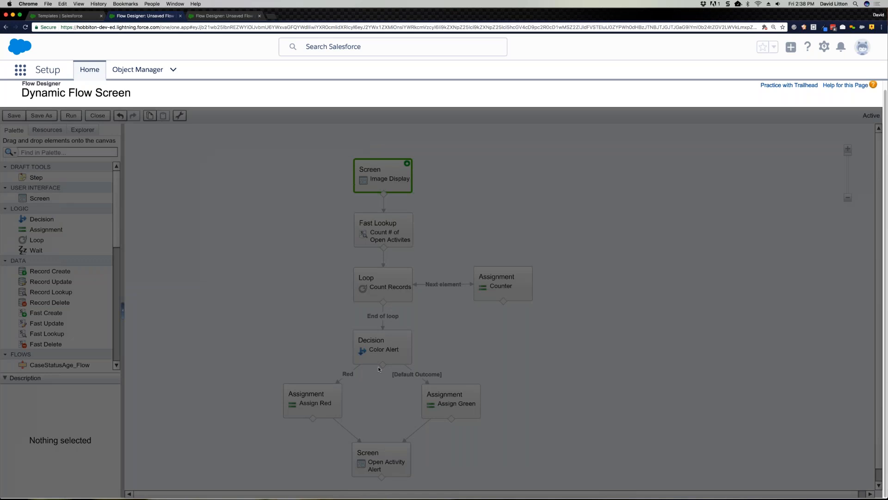
Step: Save the Dynamic Flow Screen flow, leave the designer and activate version 6
{"action": "left_click", "coordinate": [20, 118]}
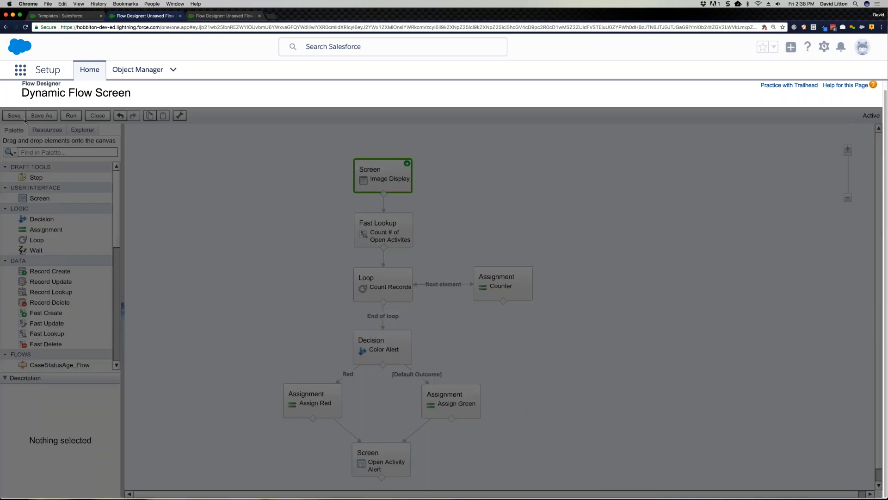
{"action": "key", "text": "Return"}
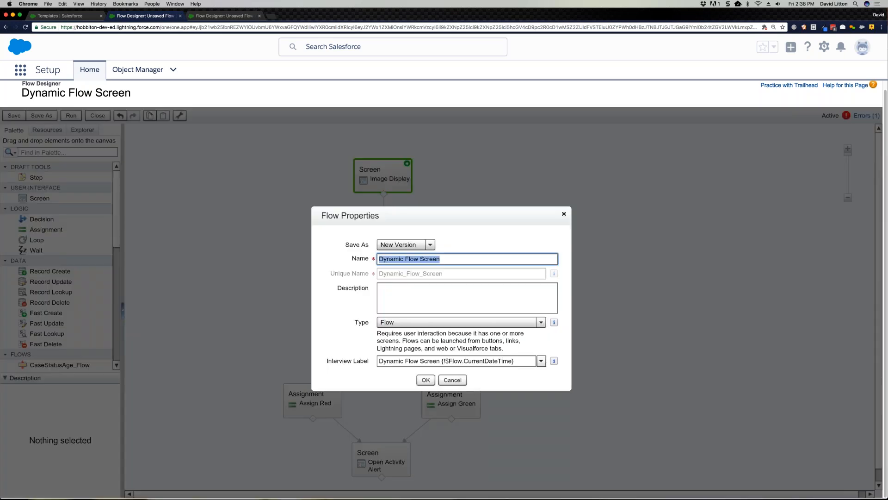
{"action": "left_click", "coordinate": [425, 378]}
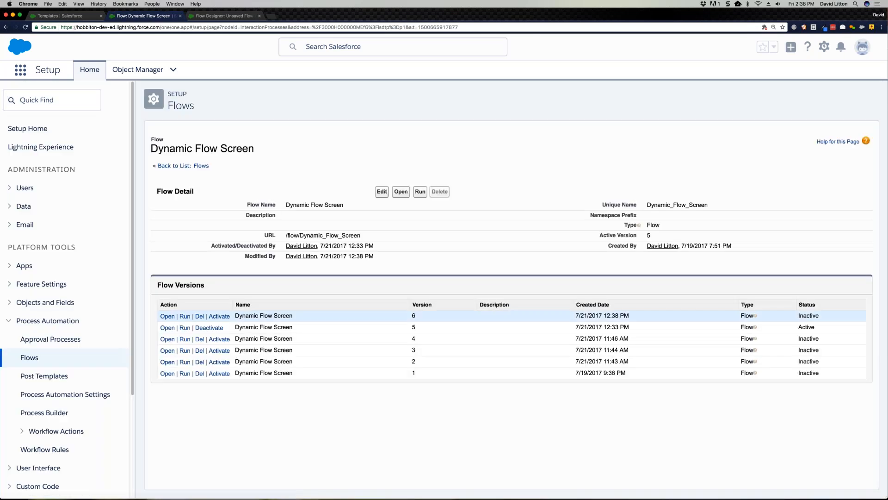
{"action": "left_click", "coordinate": [219, 316]}
Step: Return to the Templates page, discard the unsaved new template and open the recent Burlington Textiles Weaving account
{"action": "left_click", "coordinate": [61, 15]}
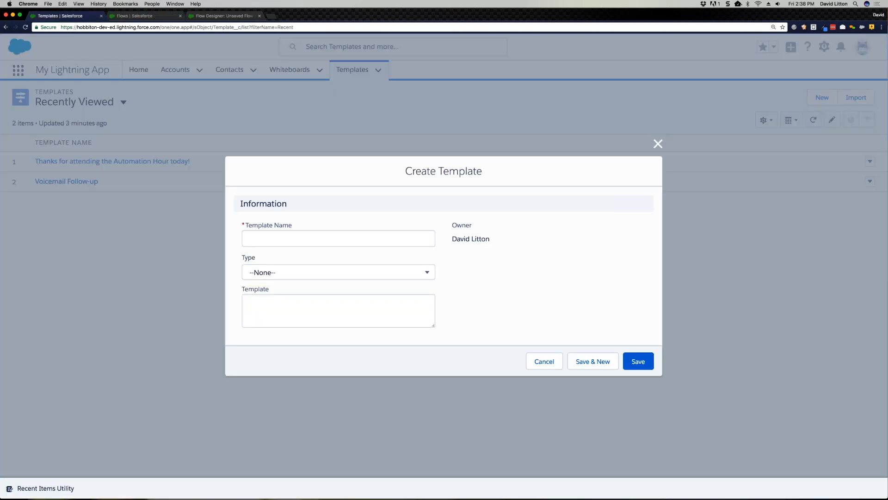
{"action": "key", "text": "Escape"}
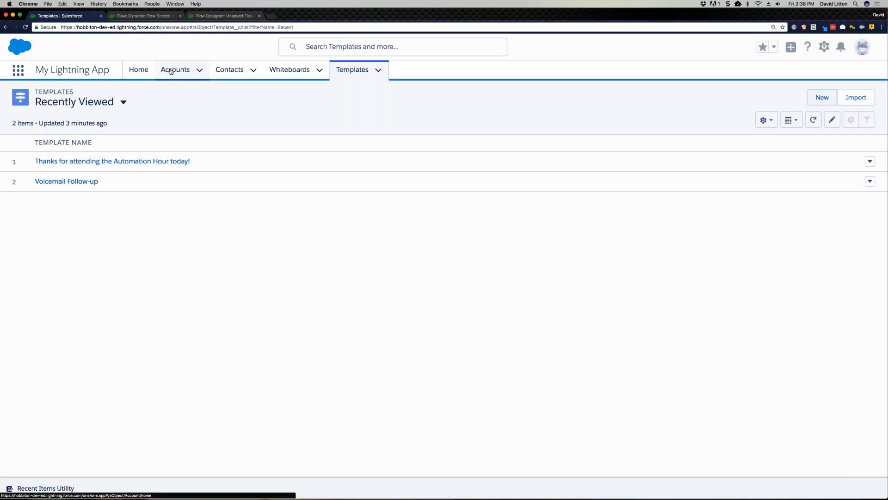
{"action": "left_click", "coordinate": [199, 70]}
{"action": "left_click", "coordinate": [191, 123]}
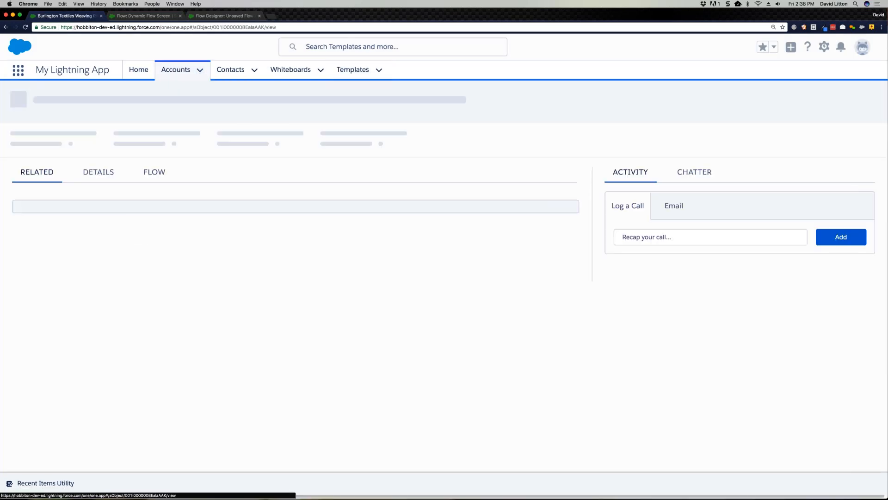
Step: Display the flow embedded on the Burlington Textiles account record and try its Select Contacts checkbox
{"action": "left_click", "coordinate": [154, 171]}
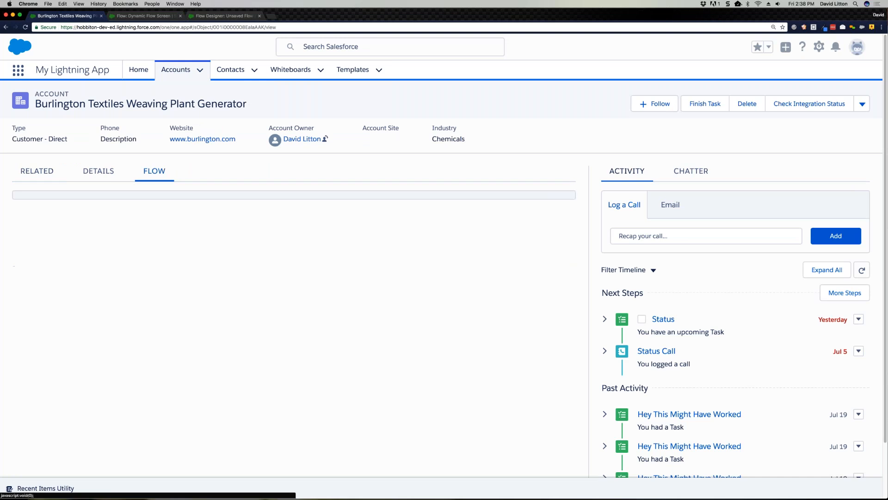
{"action": "scroll", "coordinate": [275, 236], "scroll_direction": "down", "scroll_amount": 3}
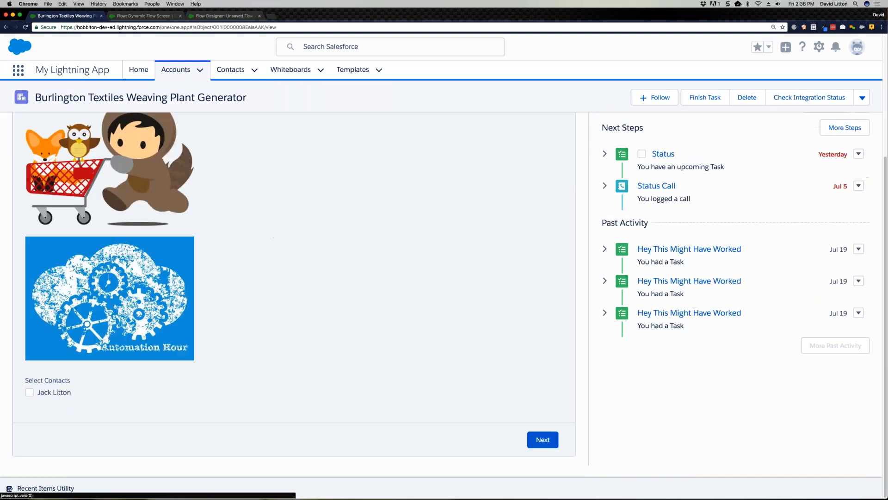
{"action": "left_click", "coordinate": [30, 393]}
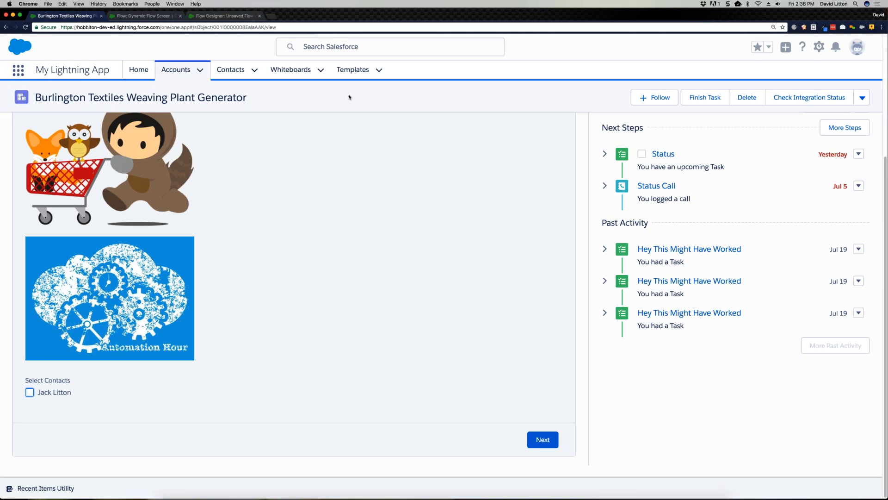
Step: Switch to the PowerPoint presentation and show slide 11, "Demo #3 – Templates! (and Dynamic Record Choices)"
{"action": "key", "text": "ctrl+Up"}
{"action": "left_click", "coordinate": [356, 175]}
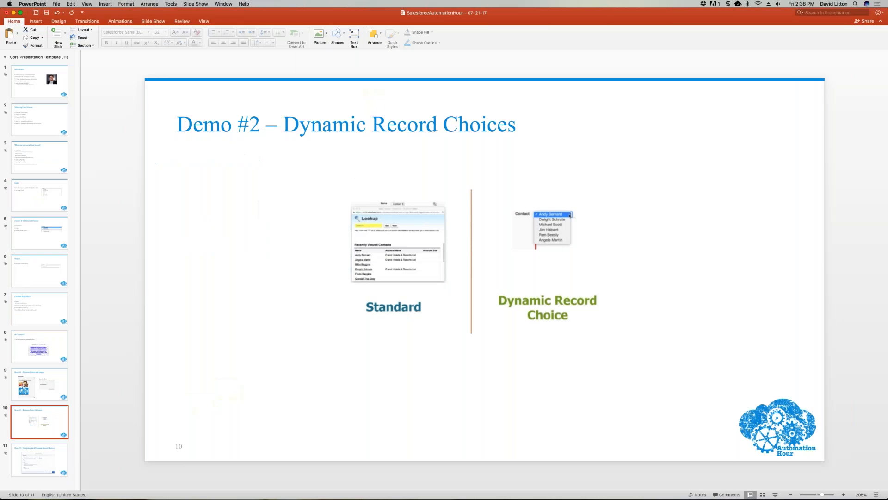
{"action": "left_click", "coordinate": [54, 457]}
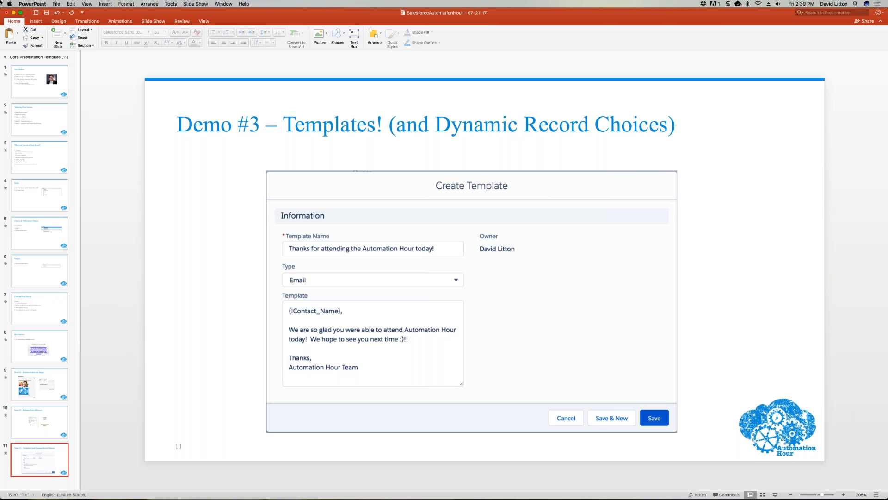
Step: Switch back to Chrome and bring up Template Flow in the flow designer
{"action": "mouse_move", "coordinate": [0, 0]}
{"action": "left_click", "coordinate": [483, 147]}
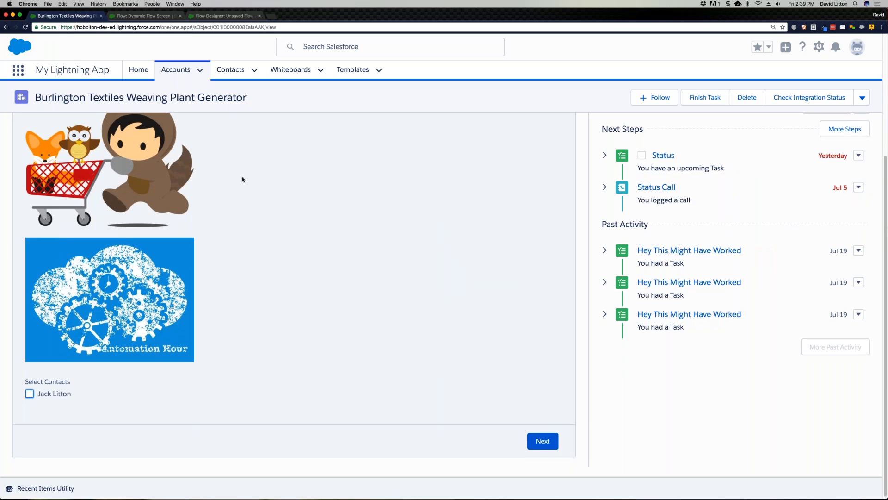
{"action": "scroll", "coordinate": [242, 179], "scroll_direction": "up", "scroll_amount": 3}
{"action": "left_click", "coordinate": [214, 18]}
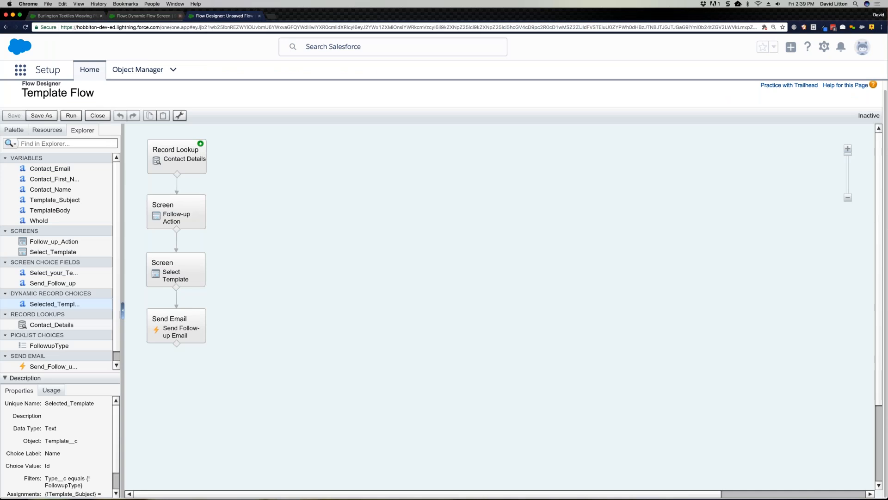
{"action": "scroll", "coordinate": [207, 165], "scroll_direction": "up", "scroll_amount": 1}
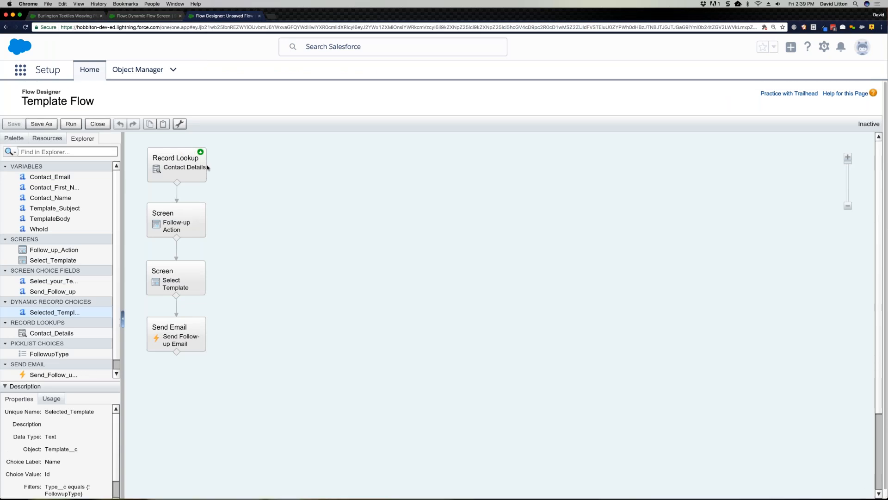
Step: Open the Contact Details record lookup and review its LastName filter criterion
{"action": "left_click", "coordinate": [195, 174]}
{"action": "double_click", "coordinate": [196, 174]}
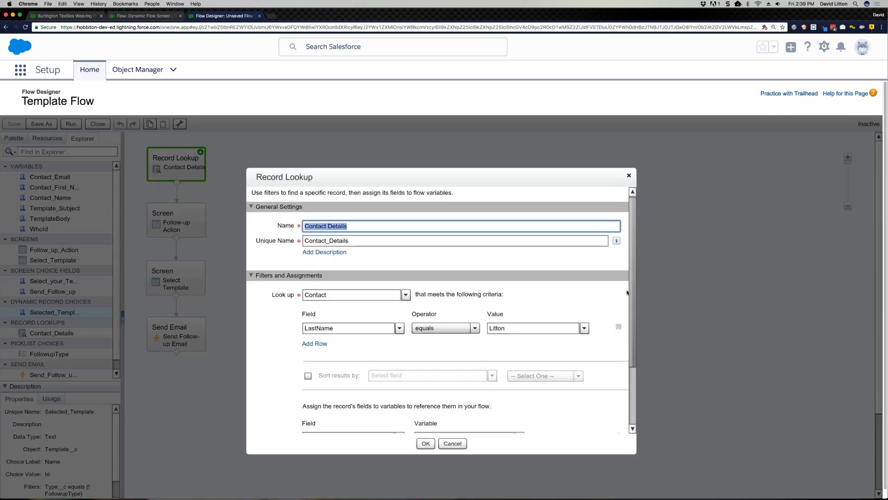
{"action": "scroll", "coordinate": [628, 288], "scroll_direction": "down", "scroll_amount": 1}
{"action": "scroll", "coordinate": [602, 305], "scroll_direction": "up", "scroll_amount": 1}
{"action": "left_click", "coordinate": [546, 330]}
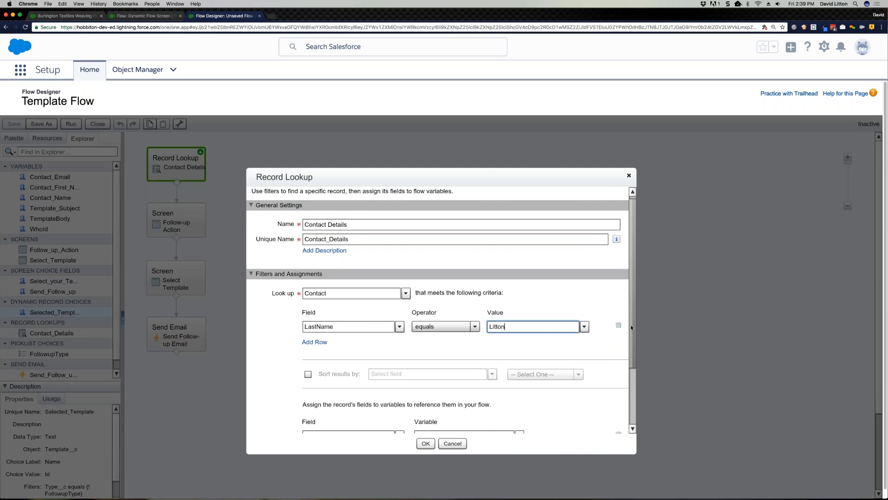
{"action": "scroll", "coordinate": [631, 324], "scroll_direction": "up", "scroll_amount": 1}
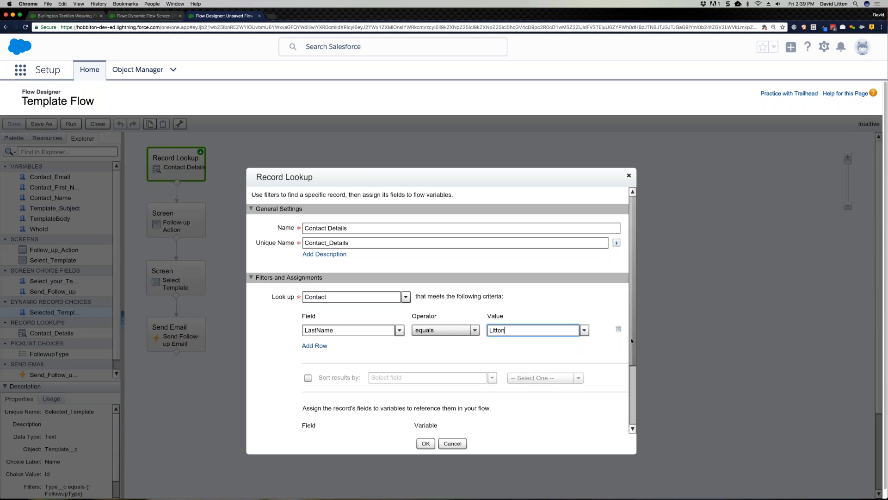
Step: Review the variables assigned from the contact's Email, FirstName and Name fields, and confirm the record lookup
{"action": "scroll", "coordinate": [631, 338], "scroll_direction": "down", "scroll_amount": 3}
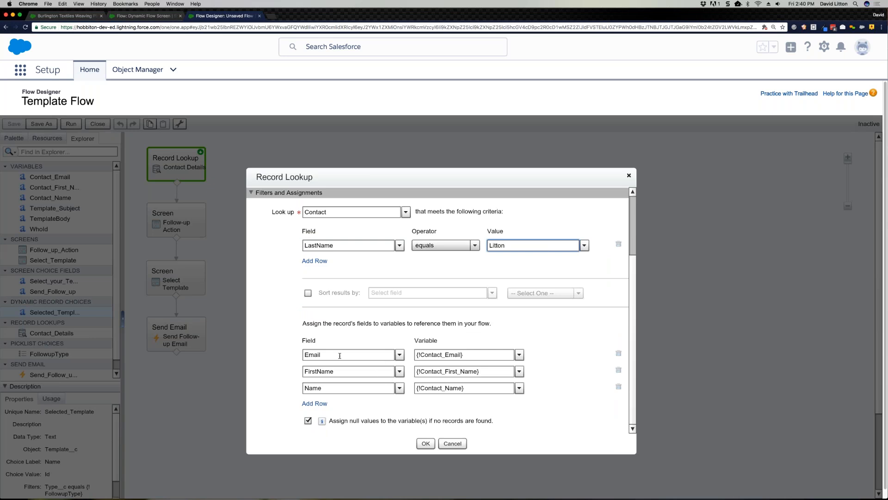
{"action": "left_click", "coordinate": [489, 356]}
{"action": "left_click", "coordinate": [488, 373]}
{"action": "left_click", "coordinate": [487, 390]}
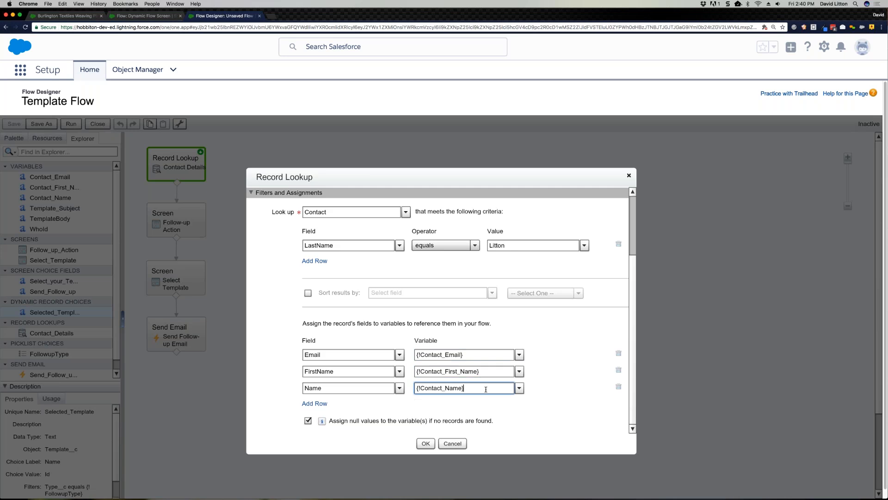
{"action": "left_click", "coordinate": [426, 442]}
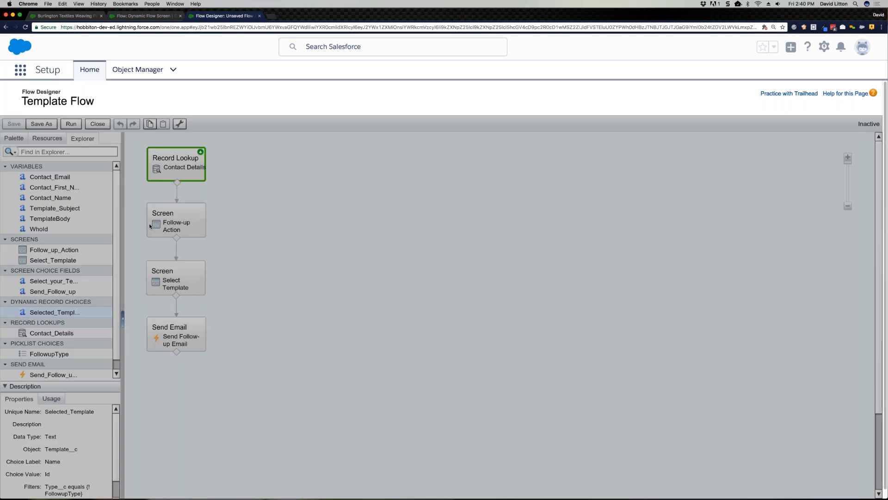
Step: Open the Follow-up Action screen and inspect the settings of its Send Follow-up radio button field
{"action": "left_click", "coordinate": [151, 225]}
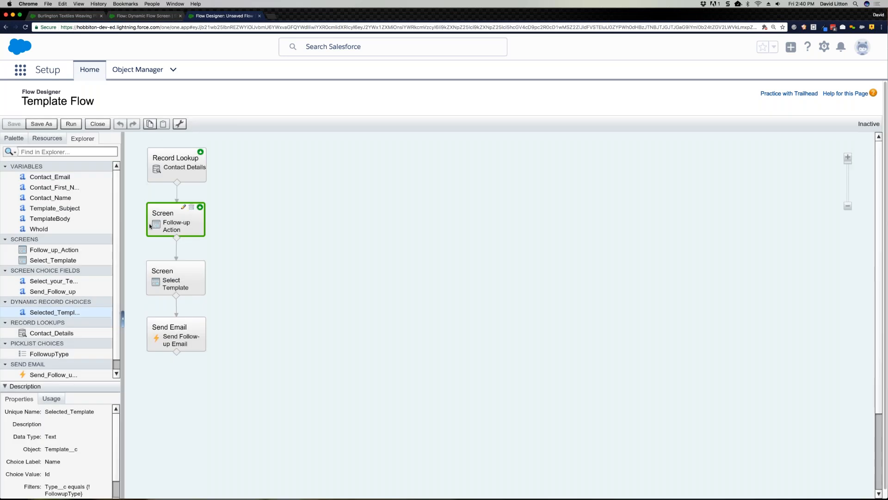
{"action": "double_click", "coordinate": [150, 225]}
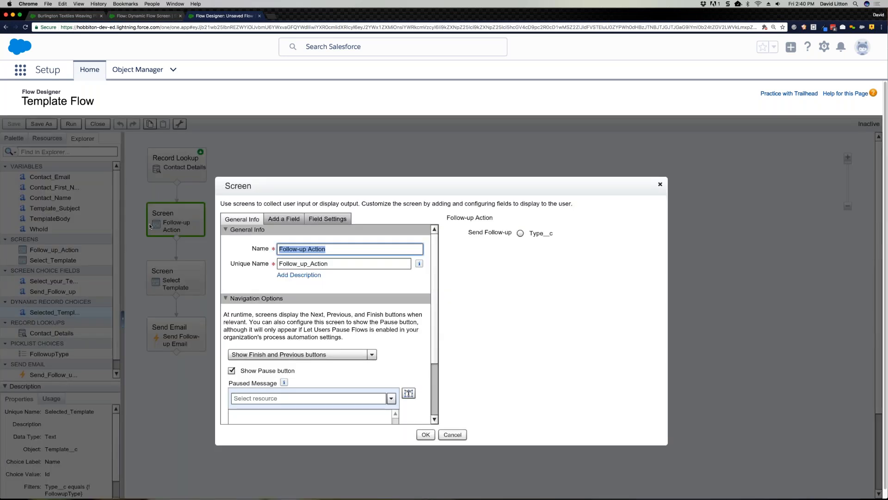
{"action": "left_click", "coordinate": [487, 239]}
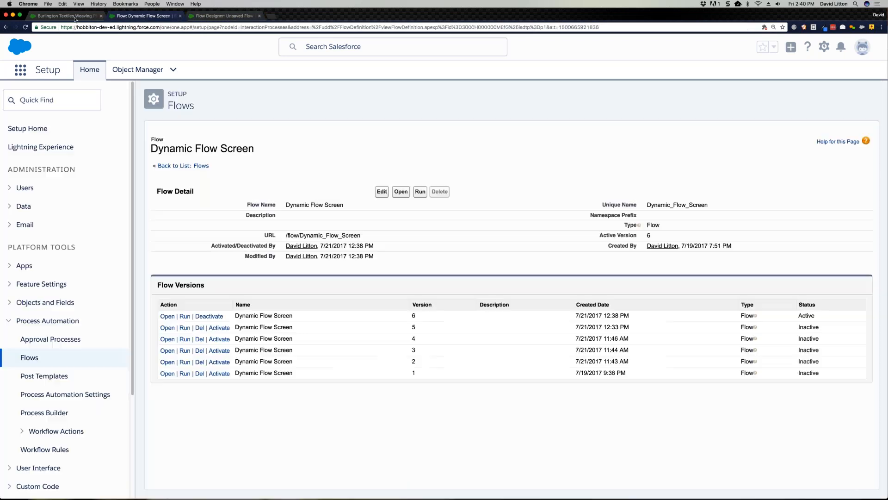
Step: Start a new record on the Templates page and show the options of its Type picklist
{"action": "left_click", "coordinate": [93, 19]}
{"action": "left_click", "coordinate": [363, 70]}
{"action": "left_click", "coordinate": [823, 97]}
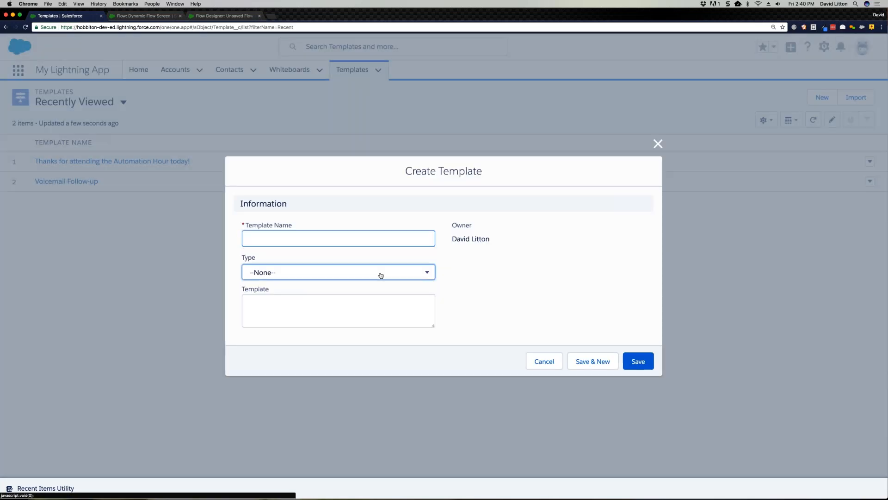
{"action": "left_click", "coordinate": [381, 273]}
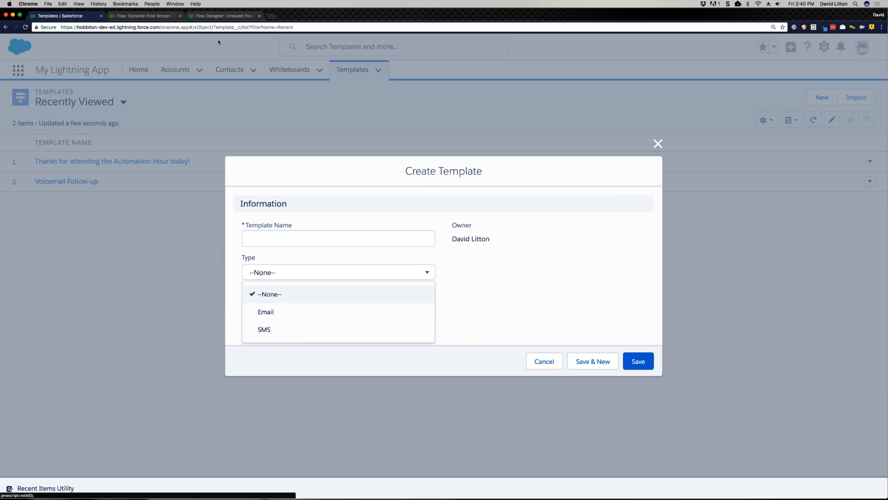
Step: Back in Template Flow, dismiss the Follow-up Action screen and inspect the Select your Template field on the Select Template screen
{"action": "left_click", "coordinate": [218, 16]}
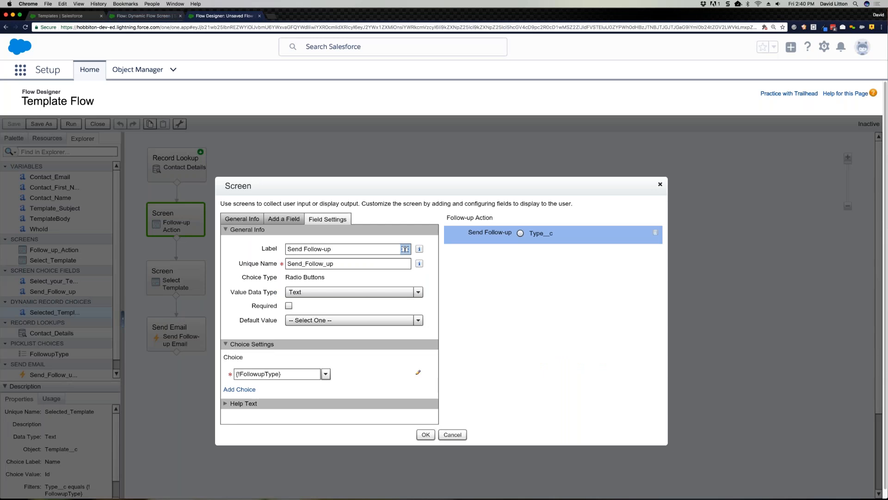
{"action": "left_click", "coordinate": [453, 434]}
{"action": "left_click", "coordinate": [200, 294]}
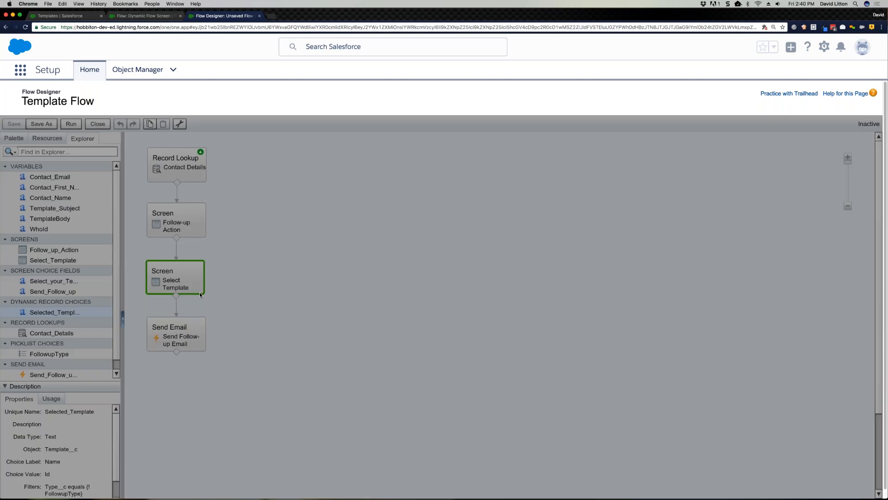
{"action": "double_click", "coordinate": [200, 293]}
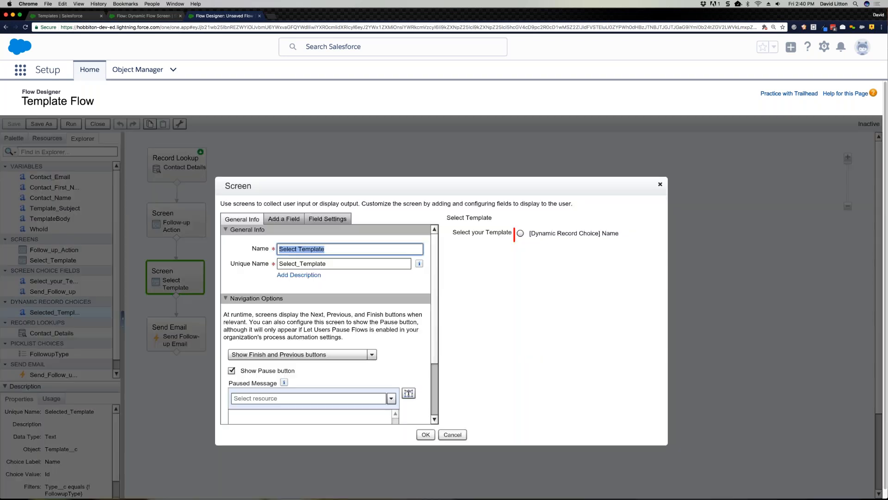
{"action": "left_click", "coordinate": [495, 236]}
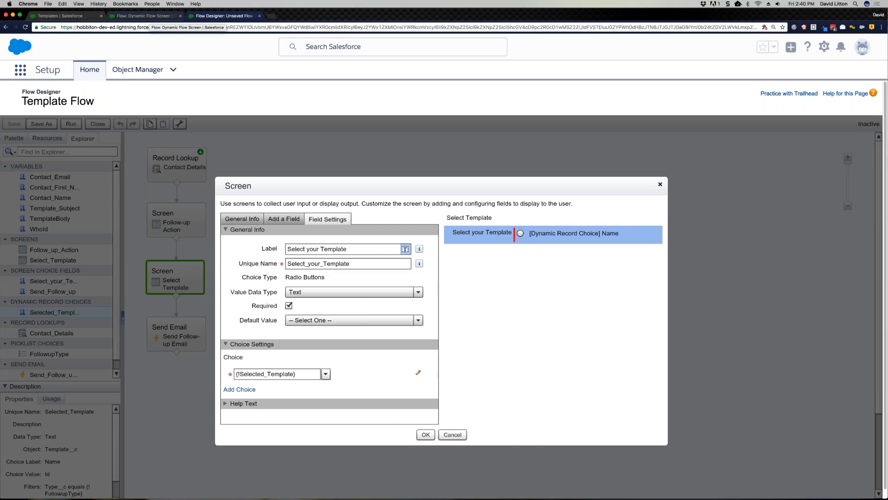
{"action": "left_click", "coordinate": [453, 435]}
Step: Review the body, subject and recipient inputs of the Send Follow-up Email action, and close it without changes
{"action": "left_click", "coordinate": [190, 340]}
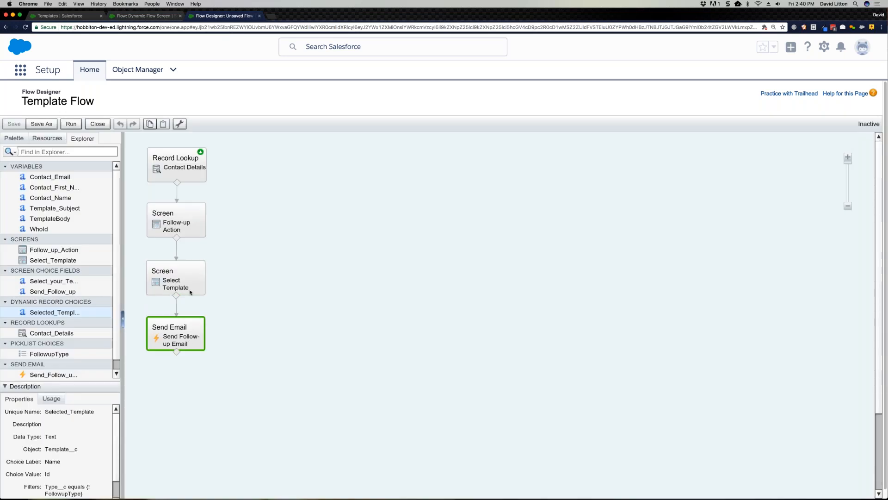
{"action": "double_click", "coordinate": [187, 343]}
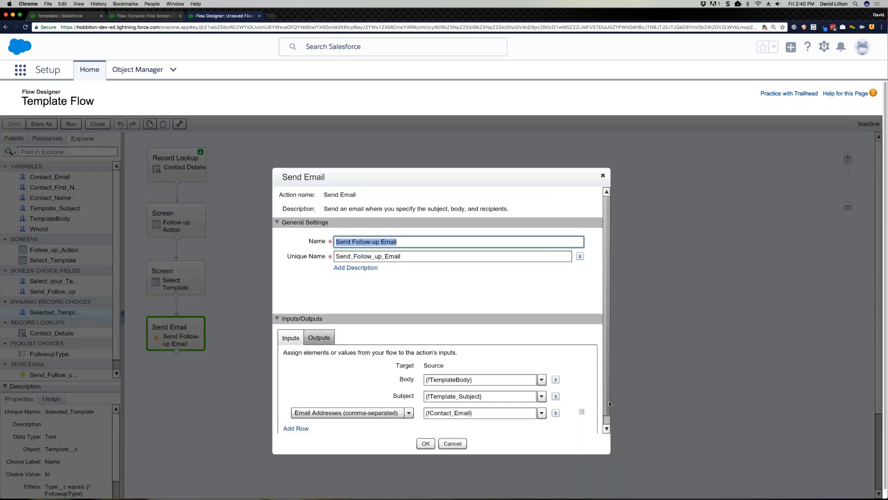
{"action": "left_click", "coordinate": [607, 429]}
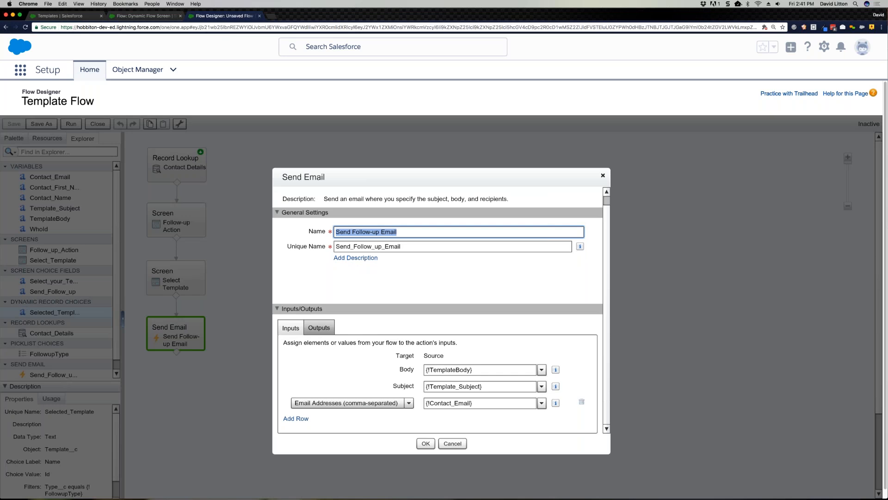
{"action": "left_click", "coordinate": [422, 369]}
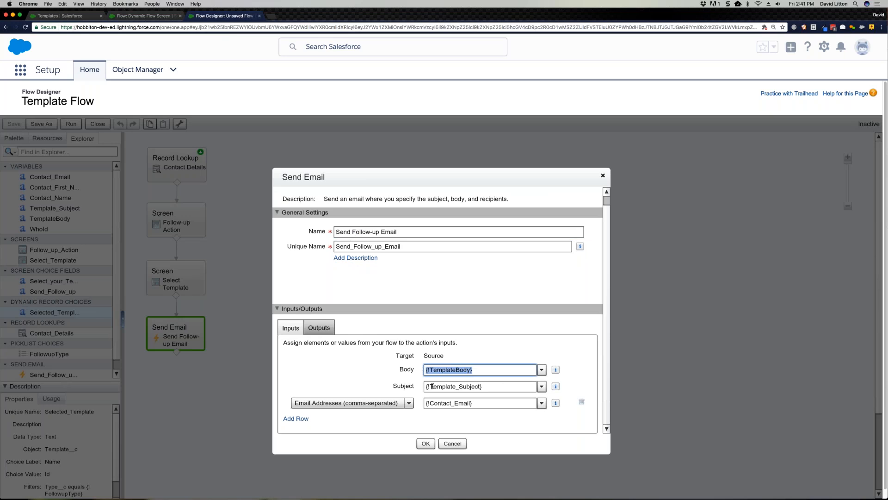
{"action": "left_click", "coordinate": [432, 386]}
{"action": "left_click", "coordinate": [424, 404]}
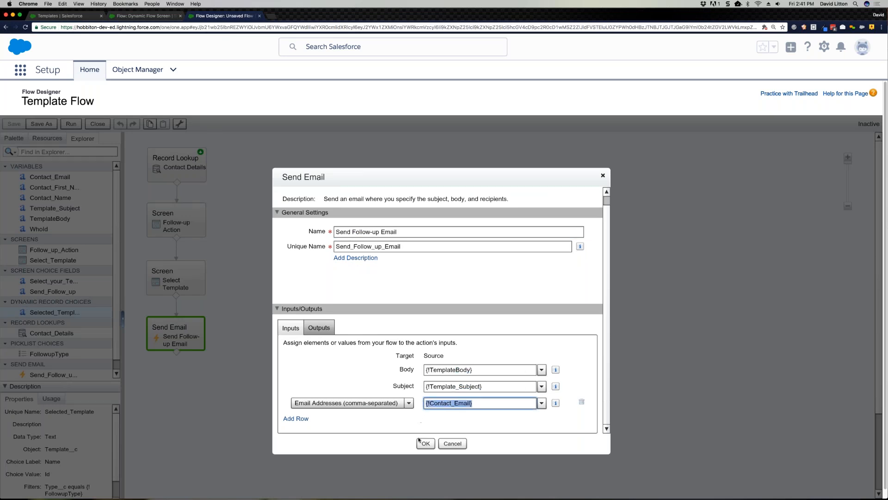
{"action": "left_click", "coordinate": [401, 404]}
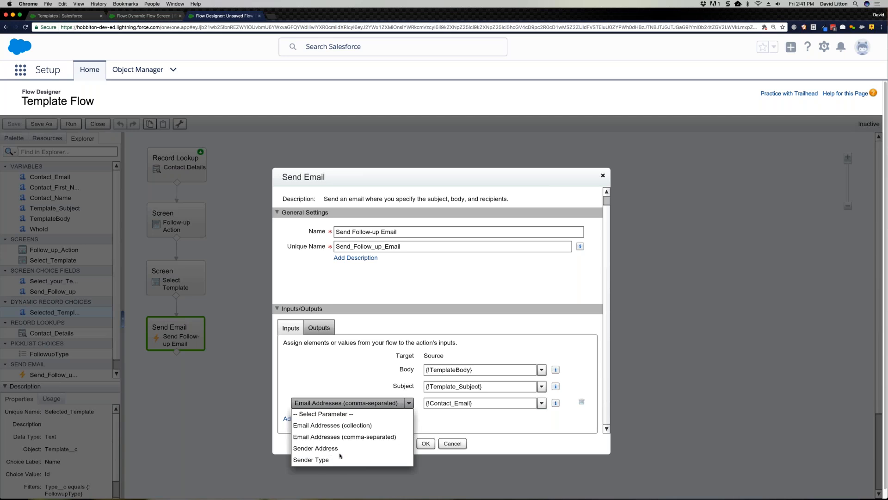
{"action": "left_click", "coordinate": [460, 441]}
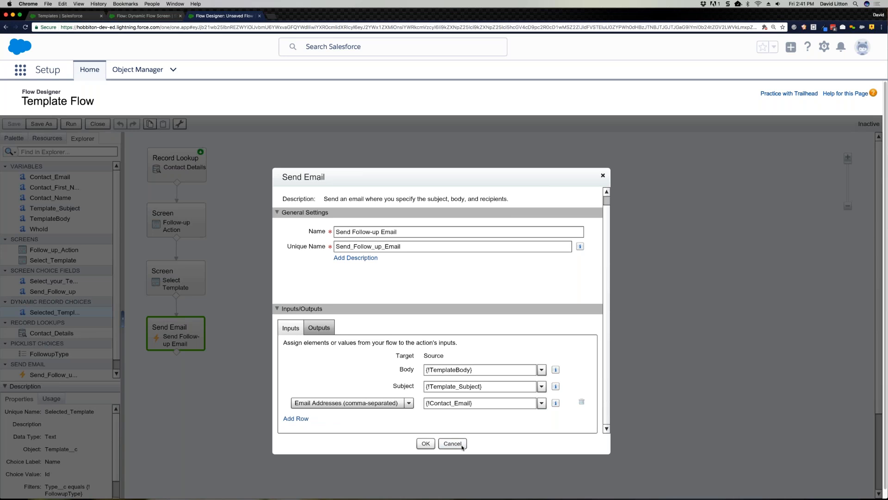
{"action": "left_click", "coordinate": [462, 446]}
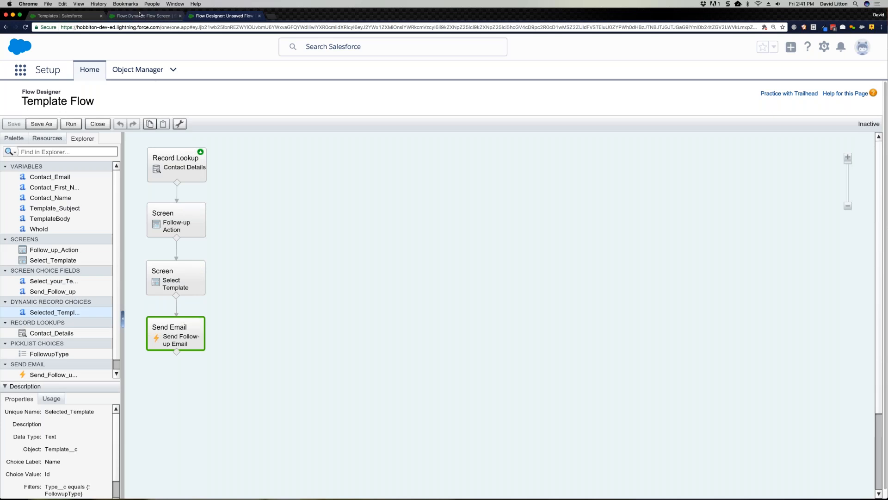
Step: Put the Templates page after the flow designer page, name the new template "Register for our next Webinar" and enlarge its Template text area
{"action": "left_click_drag", "start_coordinate": [100, 16], "coordinate": [230, 24]}
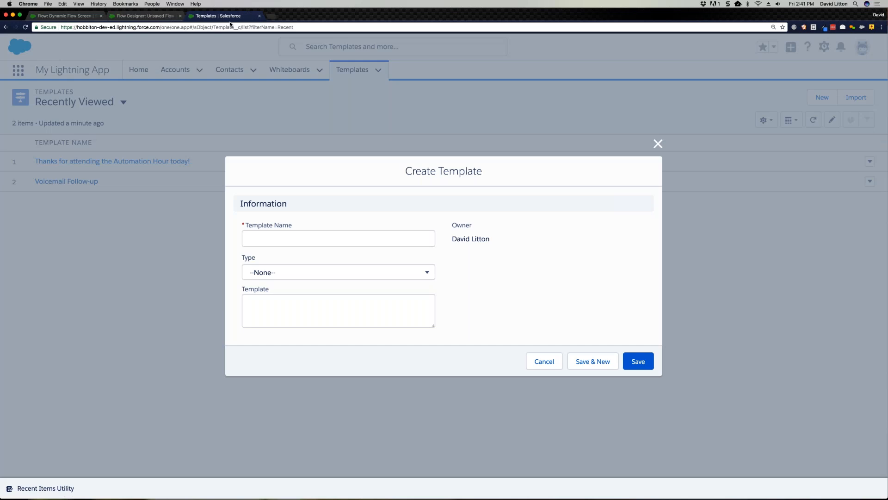
{"action": "left_click", "coordinate": [323, 242]}
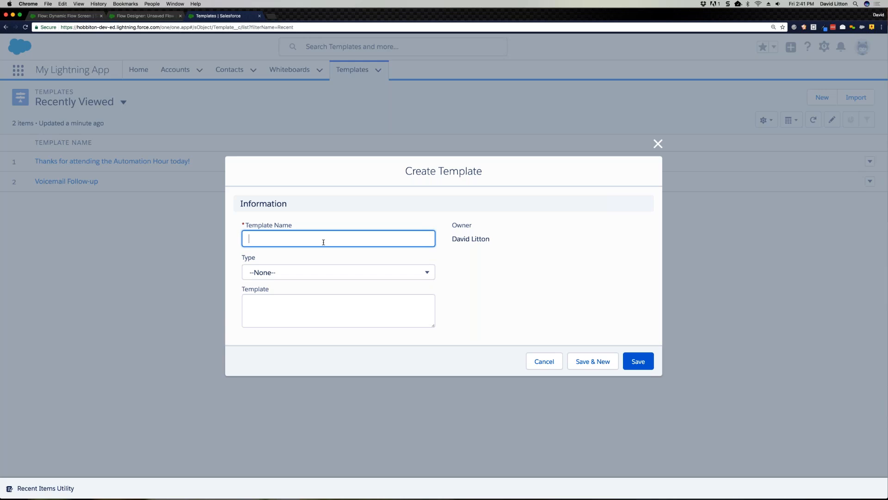
{"action": "type", "text": "Register for or ur next Webinar"}
{"action": "left_click", "coordinate": [304, 300]}
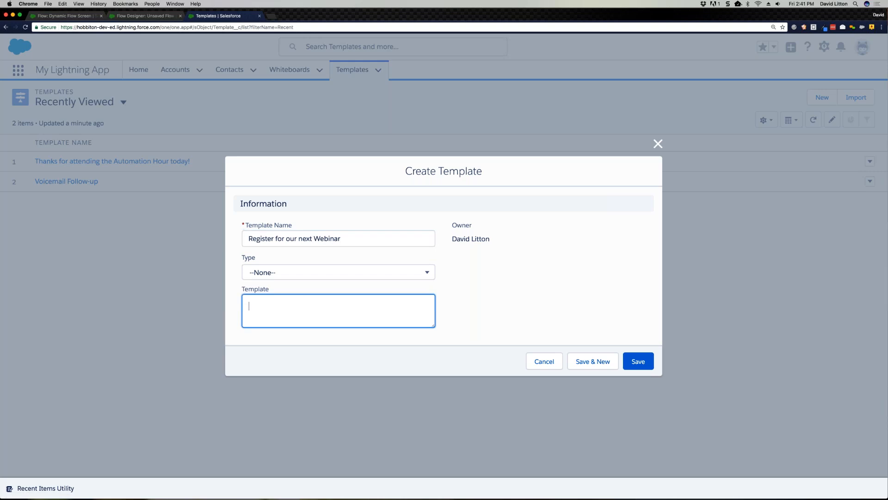
{"action": "left_click_drag", "start_coordinate": [434, 346], "coordinate": [434, 352]}
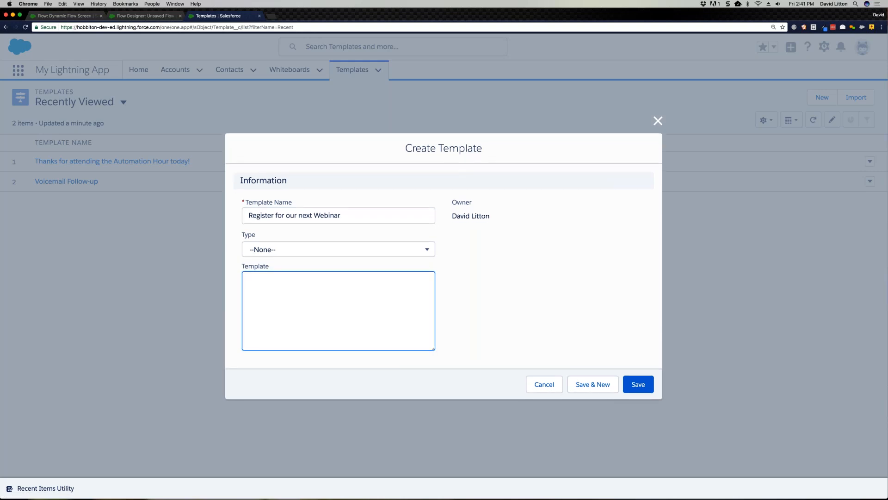
Step: Copy the {!Contact_First_Name} reference from the Contact Details record lookup into the new record's Template text area
{"action": "left_click", "coordinate": [144, 16]}
{"action": "left_click", "coordinate": [185, 177]}
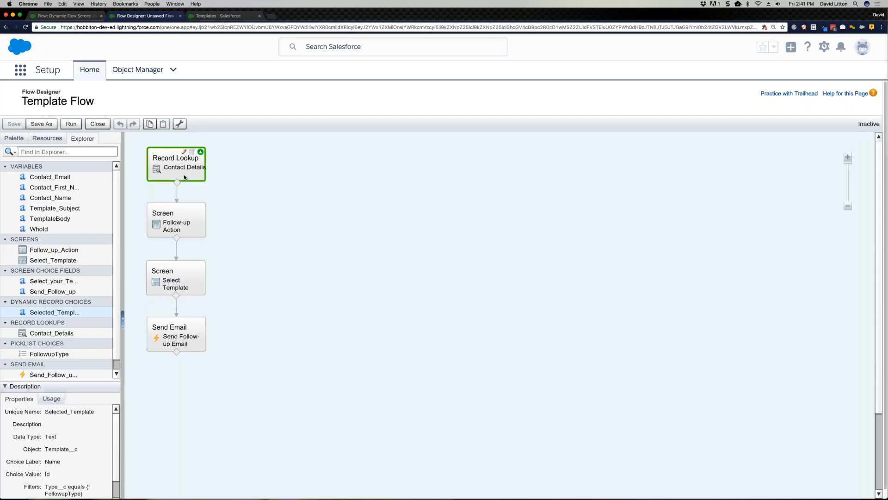
{"action": "double_click", "coordinate": [185, 178]}
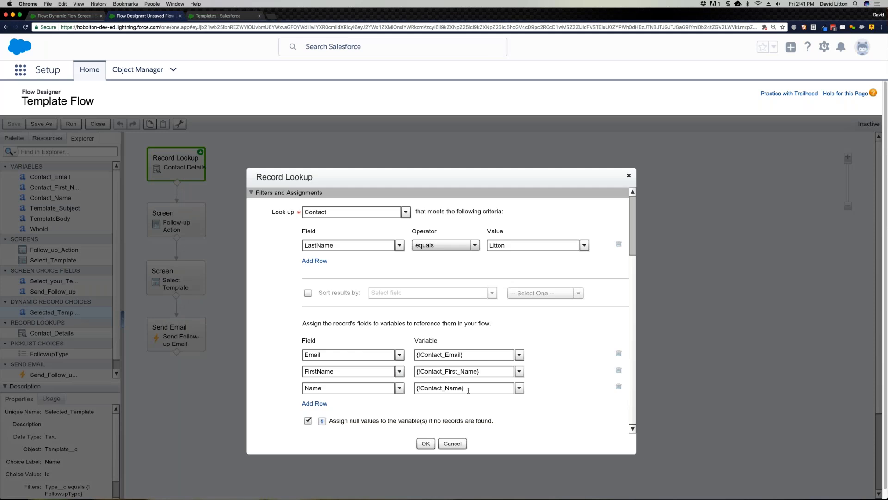
{"action": "left_click", "coordinate": [435, 372]}
{"action": "key", "text": "super+c"}
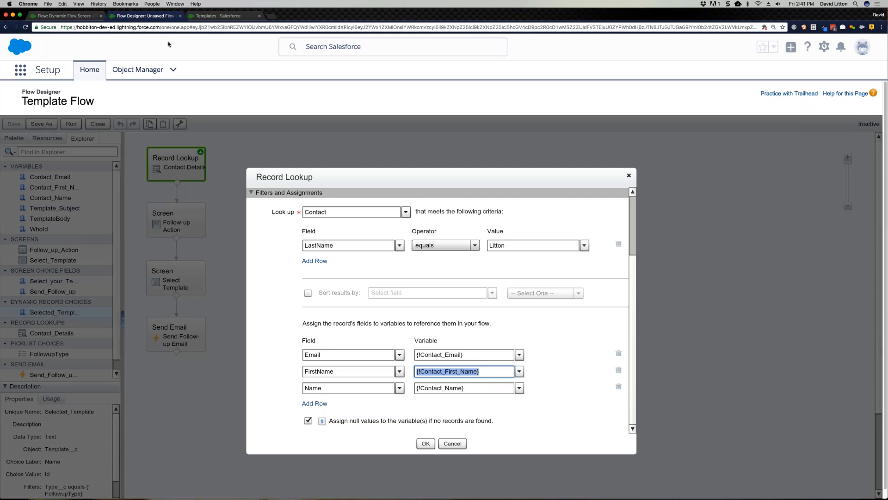
{"action": "left_click", "coordinate": [218, 16]}
{"action": "left_click", "coordinate": [338, 310]}
{"action": "key", "text": "super+v"}
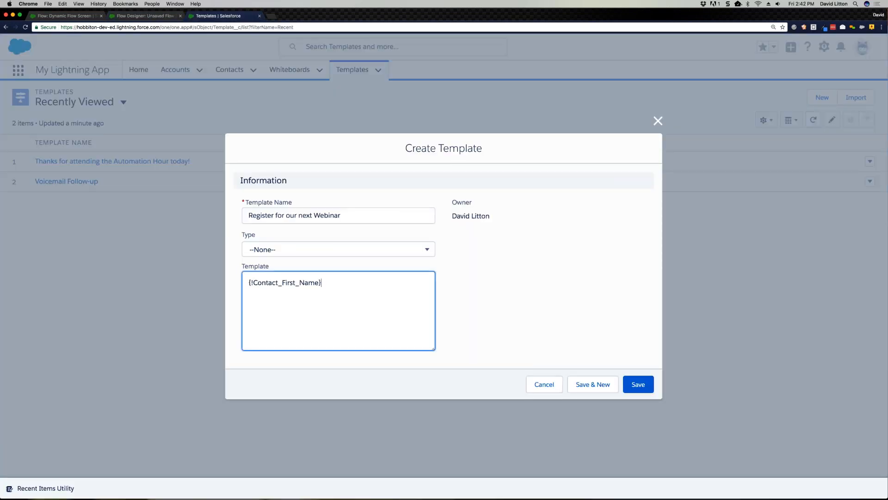
Step: Complete the template body with a comma, "Thanks for attending today, please register for our next webinar @ AutomationHour.com" and a closing "Thanks!" on separate paragraphs
{"action": "type", "text": ","}
{"action": "key", "text": "Return"}
{"action": "key", "text": "Return"}
{"action": "type", "text": "Thanks for attending today, please regist"}
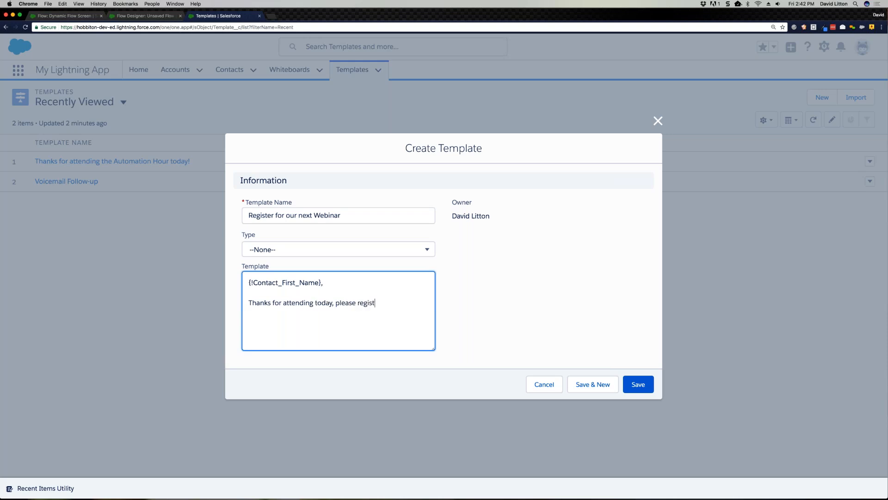
{"action": "type", "text": "er for our next webinar @ Automation"}
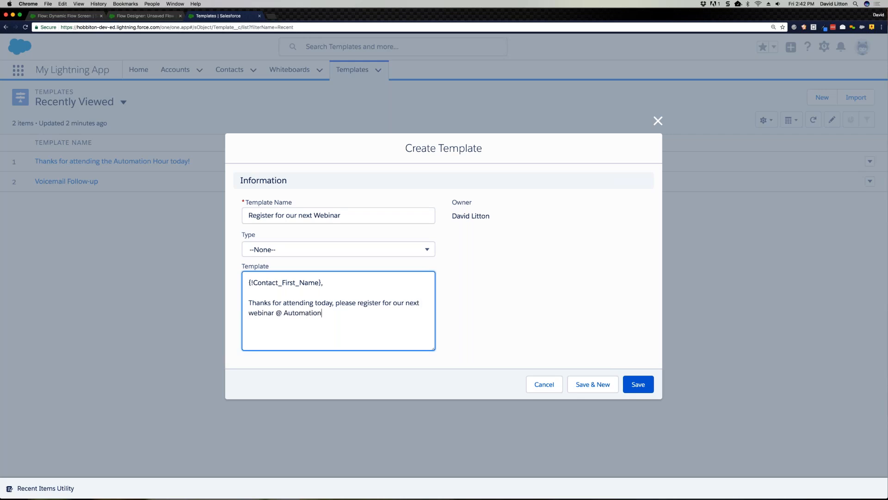
{"action": "type", "text": "Hour.com"}
{"action": "key", "text": "Return"}
{"action": "type", "text": "Thanks!"}
Step: Set the new template's Type to Email and save the record
{"action": "left_click", "coordinate": [368, 252]}
{"action": "left_click", "coordinate": [259, 287]}
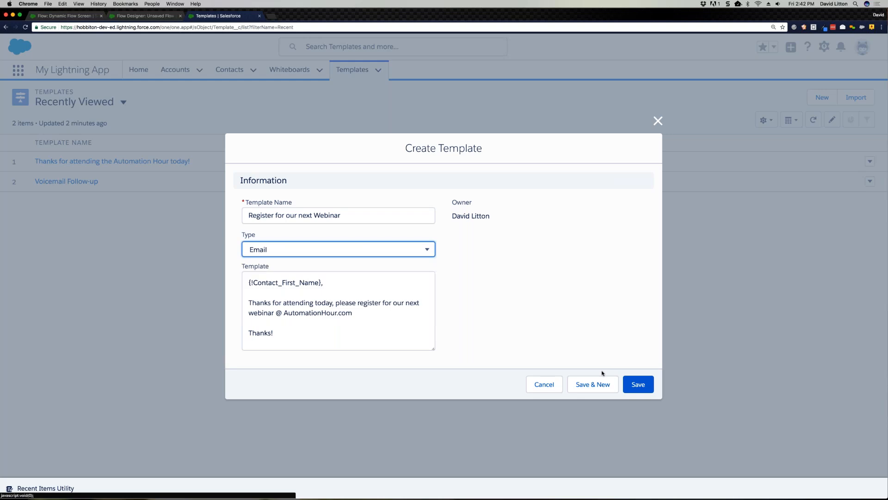
{"action": "left_click", "coordinate": [636, 384]}
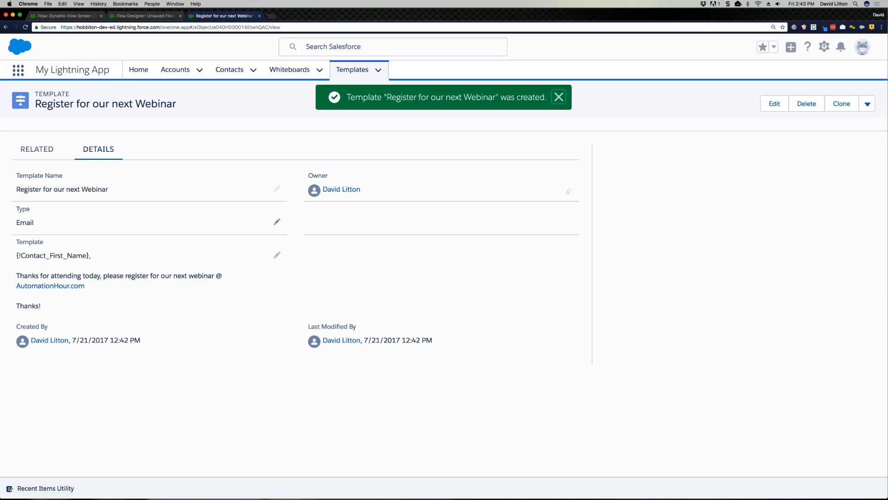
Step: Return to the flow designer, close the Contact Details lookup and run Template Flow with Email as the follow-up
{"action": "left_click", "coordinate": [153, 18]}
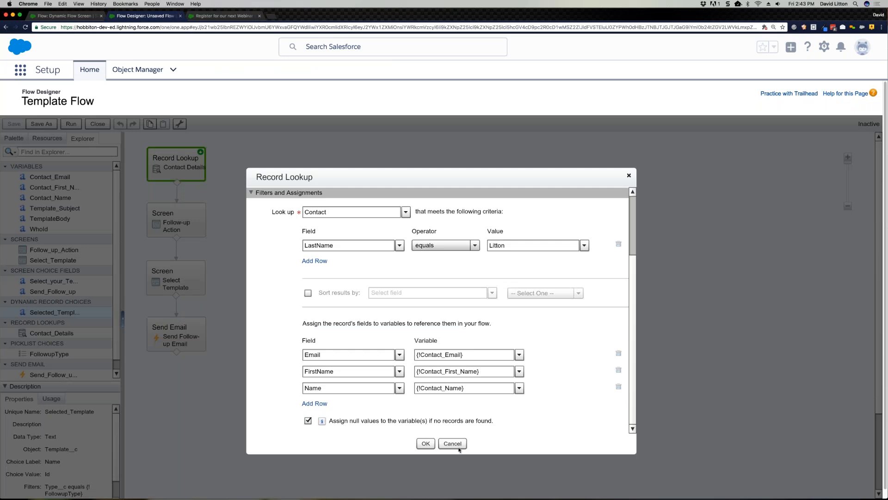
{"action": "left_click", "coordinate": [424, 444]}
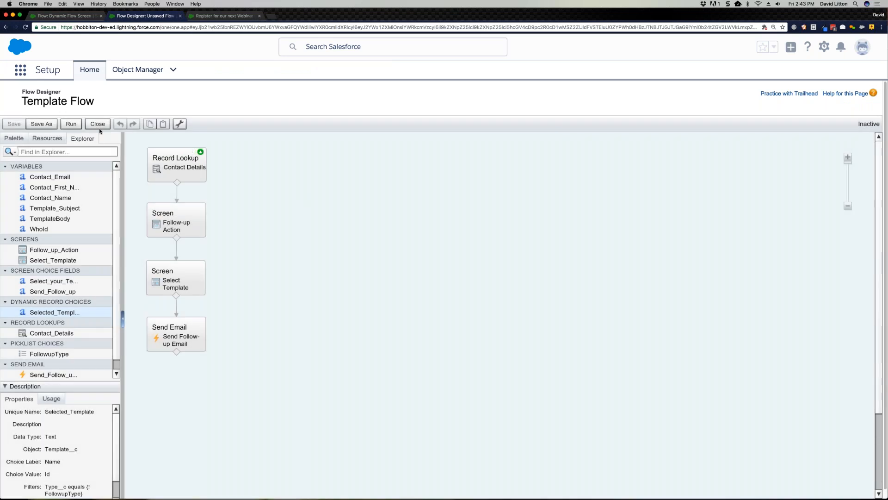
{"action": "left_click", "coordinate": [72, 124]}
{"action": "left_click", "coordinate": [179, 119]}
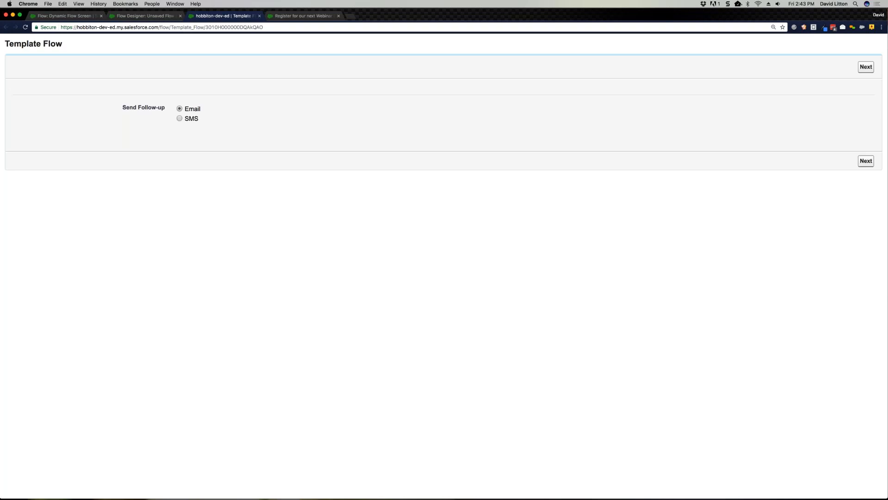
{"action": "left_click", "coordinate": [866, 161]}
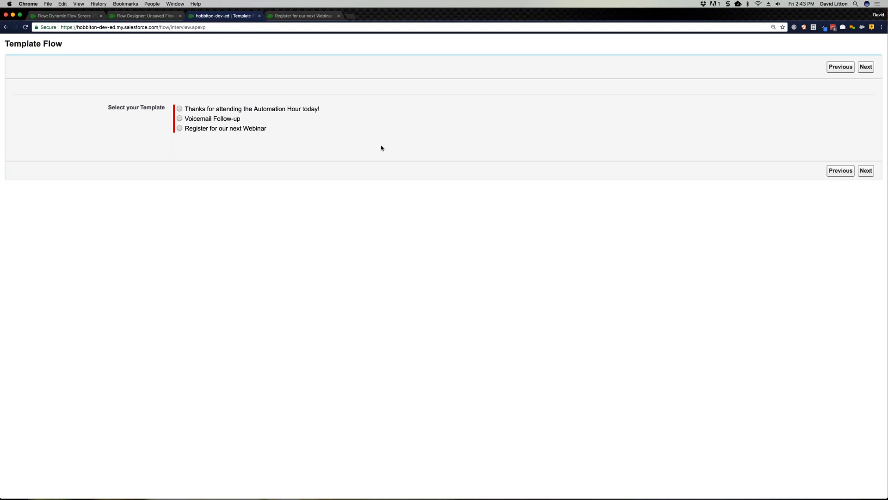
Step: Select the "Thanks for attending the Automation Hour today!" template in the running flow and complete the run
{"action": "left_click", "coordinate": [179, 109]}
{"action": "left_click", "coordinate": [181, 119]}
{"action": "left_click", "coordinate": [179, 128]}
{"action": "left_click", "coordinate": [180, 108]}
{"action": "left_click", "coordinate": [864, 170]}
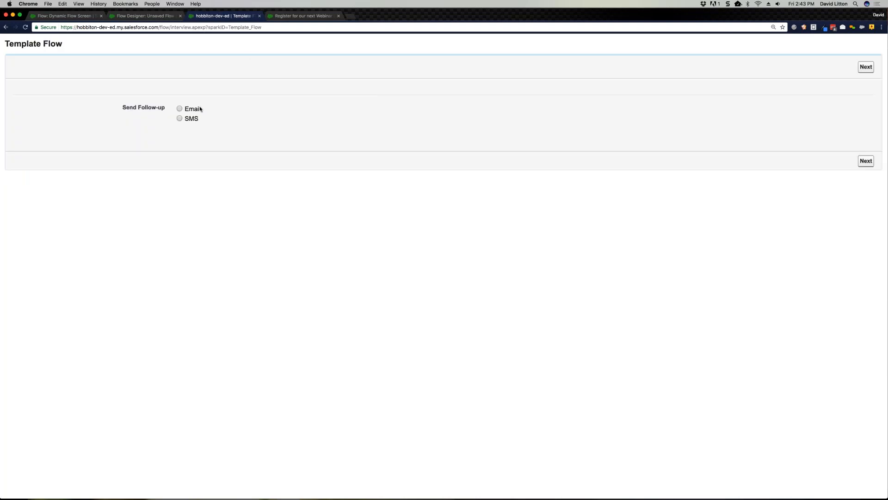
Step: Back in the flow designer, add a Screen element named "Template Values" beside the Send Follow-up Email action
{"action": "left_click", "coordinate": [163, 18]}
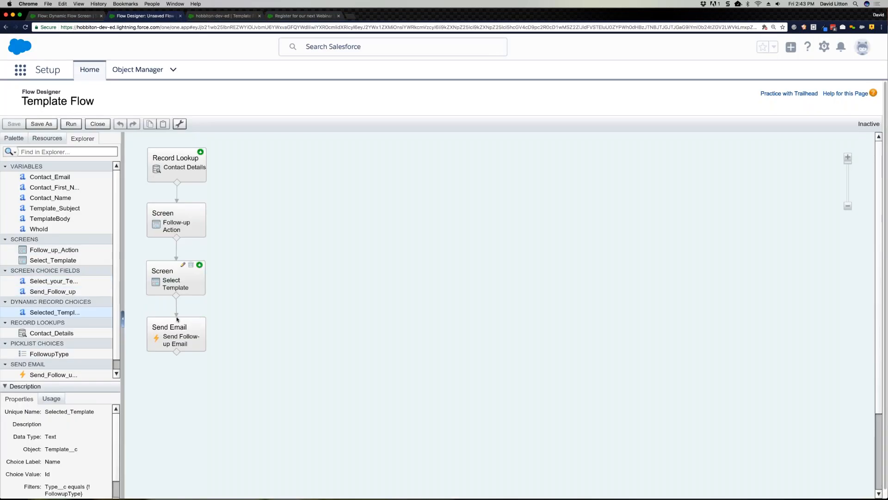
{"action": "left_click", "coordinate": [21, 142]}
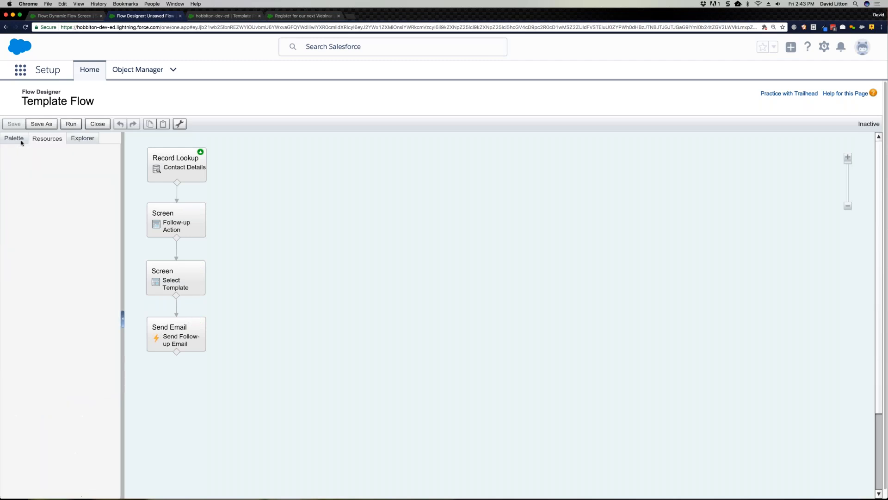
{"action": "left_click_drag", "start_coordinate": [39, 206], "coordinate": [305, 364]}
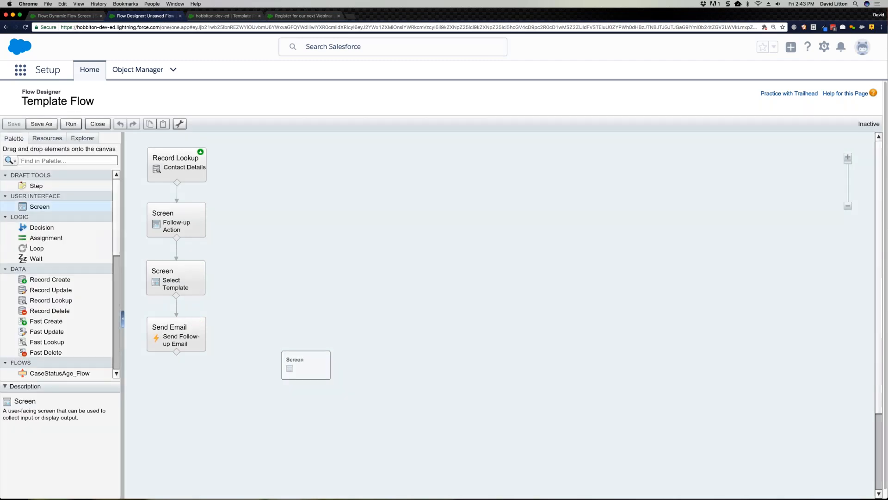
{"action": "type", "text": "Template Values"}
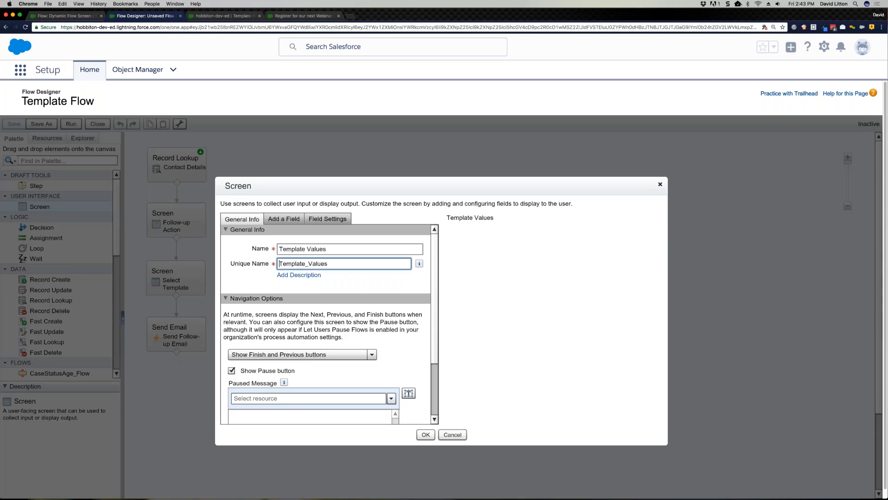
Step: Add a Display Text field to the Template Values screen with the unique name "Values"
{"action": "left_click", "coordinate": [284, 218]}
{"action": "left_click_drag", "start_coordinate": [292, 410], "coordinate": [519, 278]}
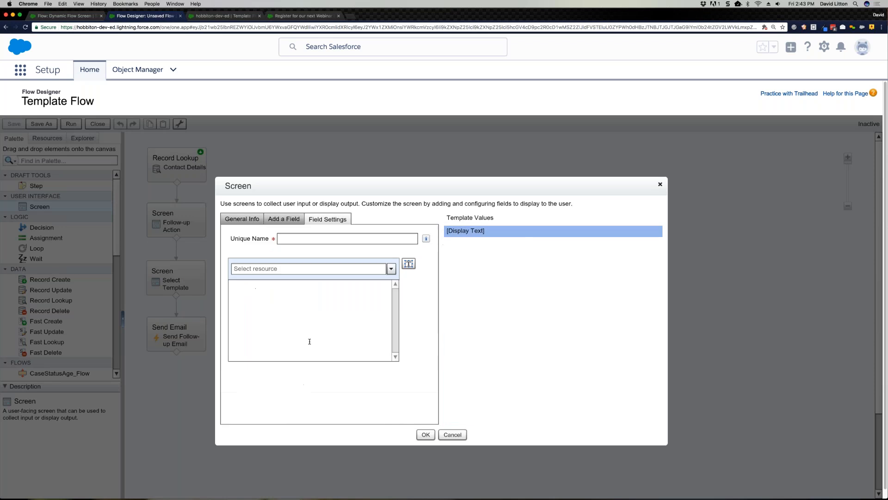
{"action": "left_click", "coordinate": [347, 239]}
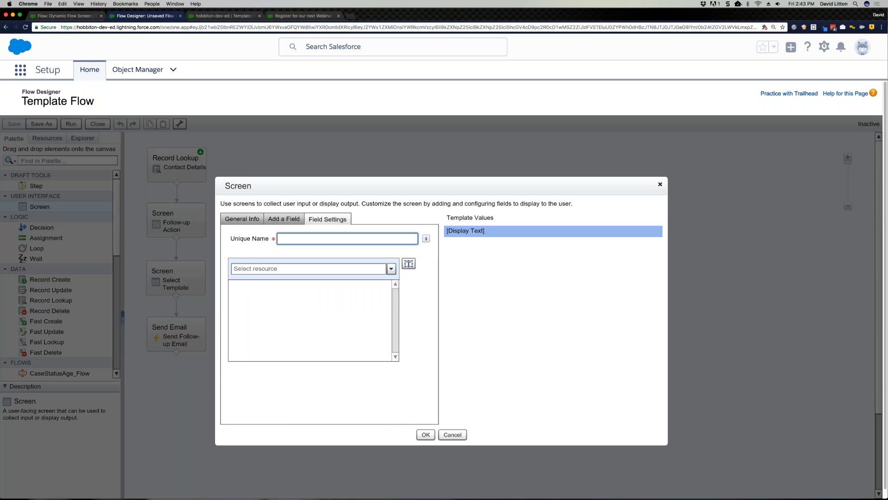
{"action": "type", "text": "Values"}
{"action": "key", "text": "Tab"}
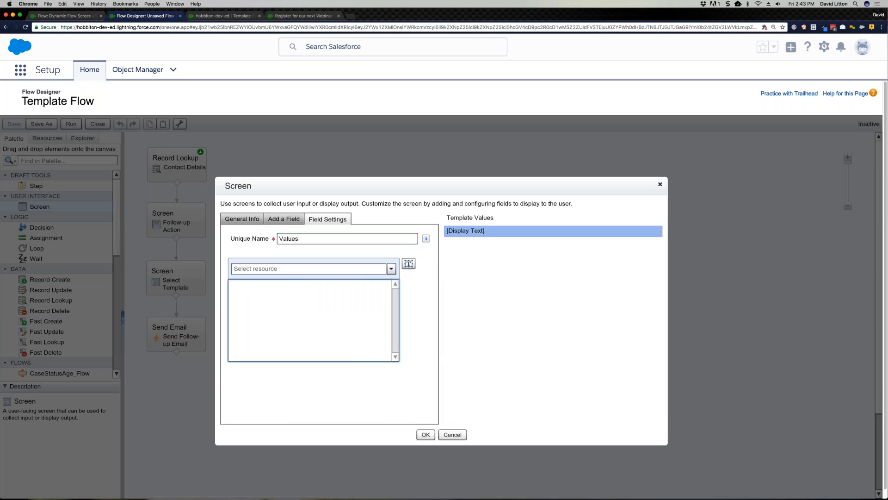
Step: Insert the {!Template_Subject} and {!TemplateBody} variables as separate paragraphs in the Values display text and confirm the screen
{"action": "key", "text": "Tab"}
{"action": "type", "text": "sub"}
{"action": "left_click", "coordinate": [292, 289]}
{"action": "key", "text": "Return"}
{"action": "key", "text": "shift+Tab"}
{"action": "type", "text": "temp"}
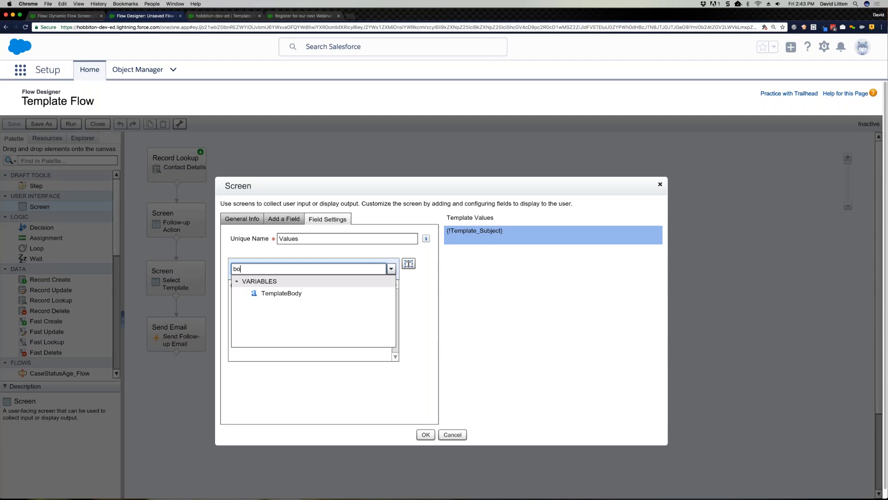
{"action": "key", "text": "Down"}
{"action": "key", "text": "Return"}
{"action": "left_click", "coordinate": [434, 436]}
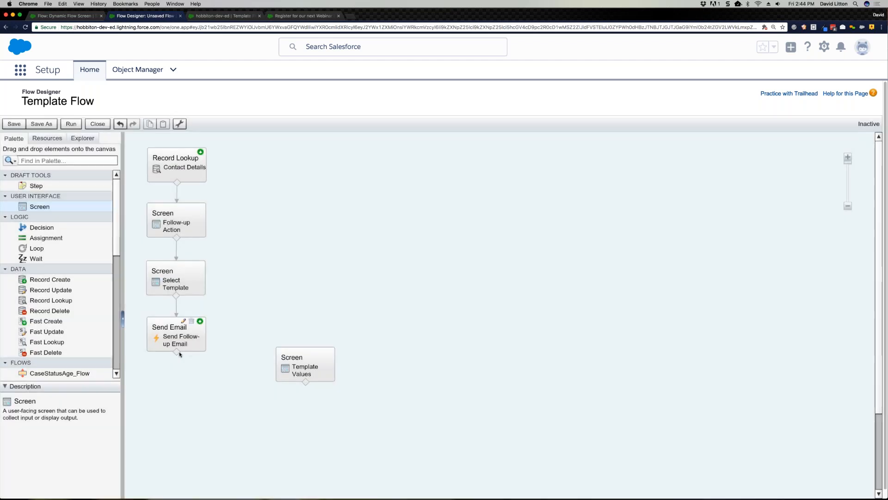
Step: Connect the Send Follow-up Email action to the Template Values screen and save the flow
{"action": "left_click_drag", "start_coordinate": [180, 354], "coordinate": [291, 366]}
{"action": "left_click", "coordinate": [36, 124]}
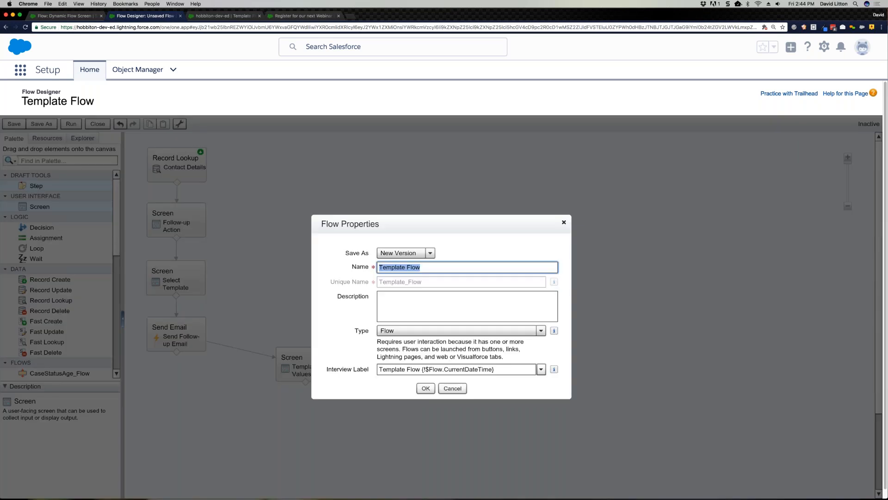
{"action": "left_click", "coordinate": [426, 388]}
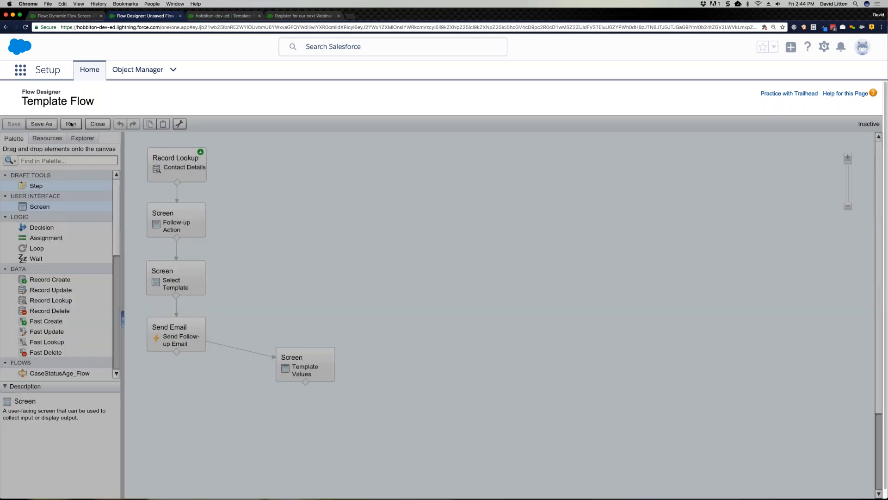
Step: Run Template Flow with Email as the follow-up and "Register for our next Webinar" as the template
{"action": "left_click", "coordinate": [71, 124]}
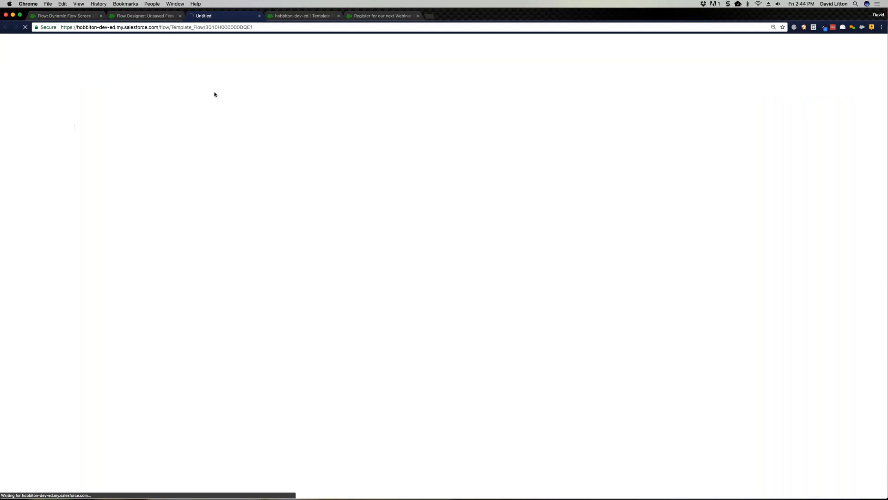
{"action": "left_click", "coordinate": [183, 110]}
{"action": "left_click", "coordinate": [866, 160]}
{"action": "left_click", "coordinate": [190, 129]}
{"action": "left_click", "coordinate": [866, 172]}
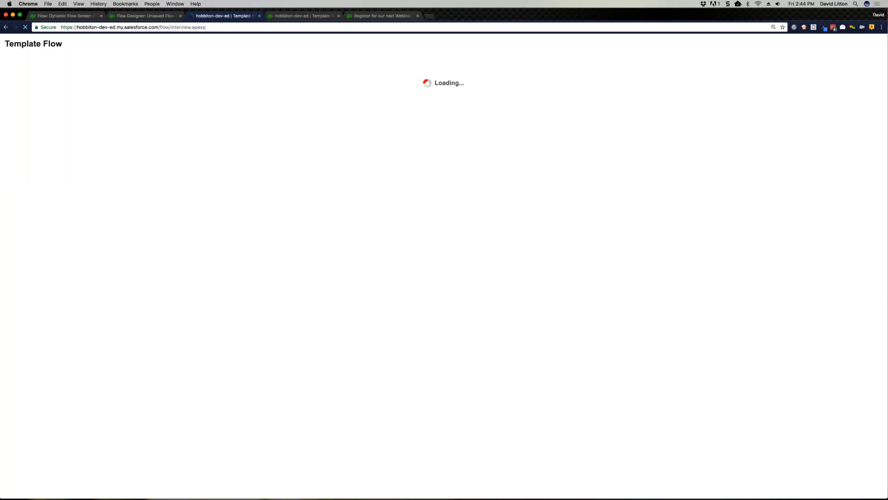
Step: Examine the greeting line of the message shown on the Template Values screen
{"action": "left_click_drag", "start_coordinate": [15, 122], "coordinate": [39, 137]}
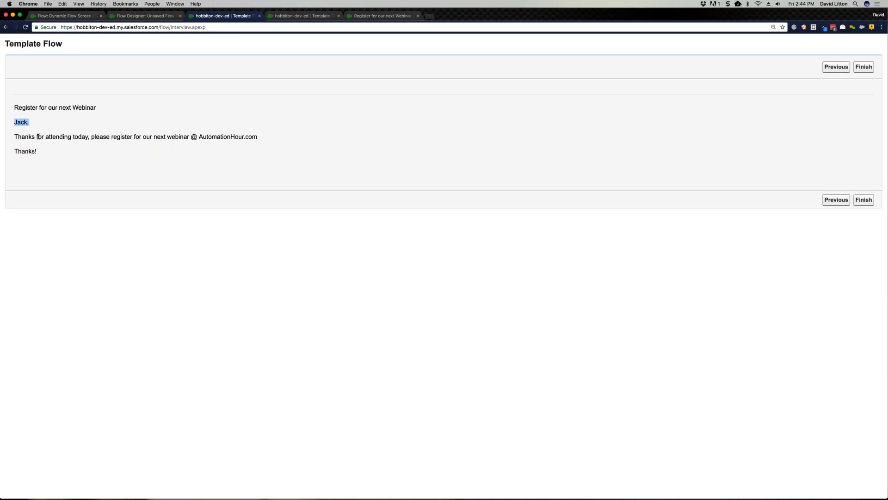
{"action": "left_click", "coordinate": [88, 183]}
{"action": "key", "text": "super+Tab"}
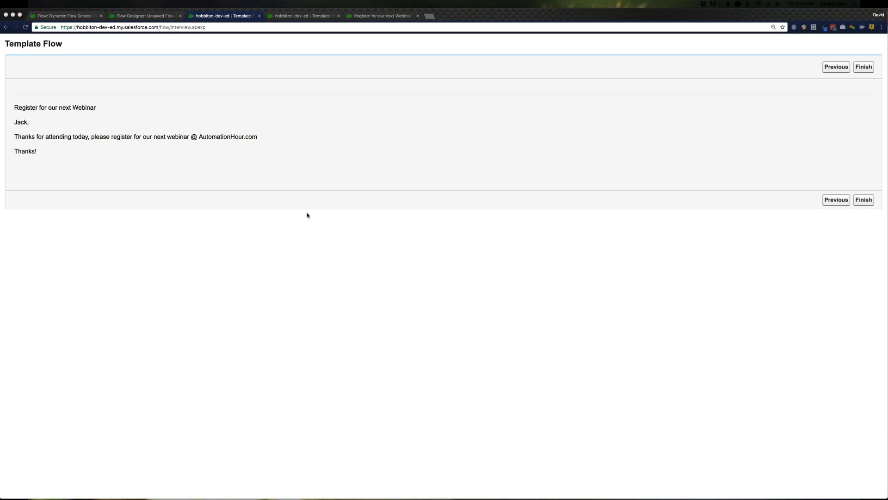
Step: Back in the flow designer, add a Record Lookup element named "Find Accounts" on the empty canvas
{"action": "left_click", "coordinate": [139, 17]}
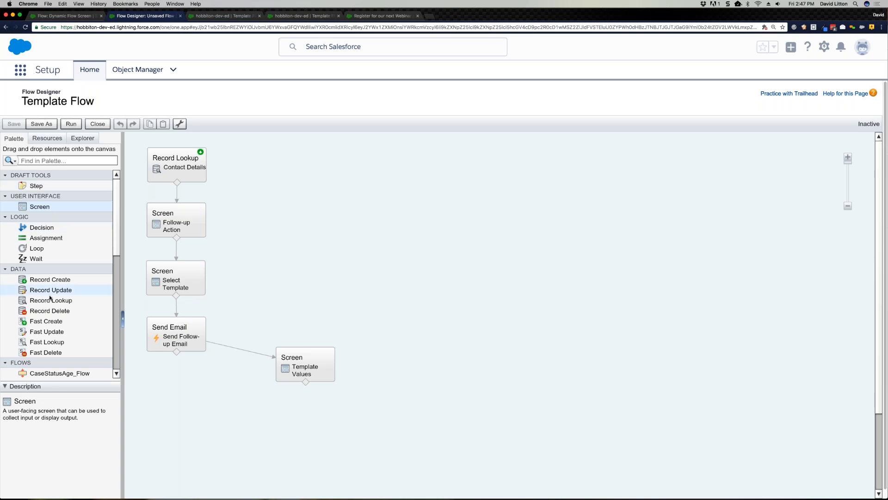
{"action": "left_click_drag", "start_coordinate": [51, 301], "coordinate": [345, 171]}
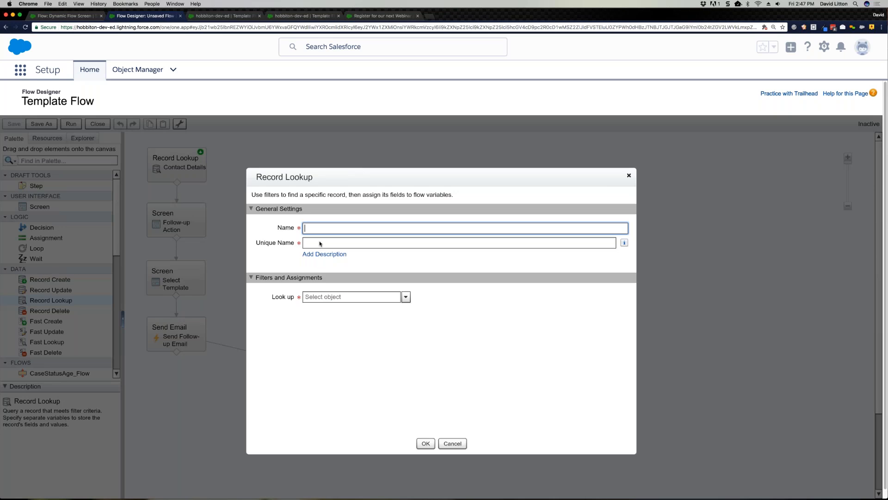
{"action": "type", "text": "Find Accounts"}
{"action": "key", "text": "Tab"}
{"action": "key", "text": "Tab"}
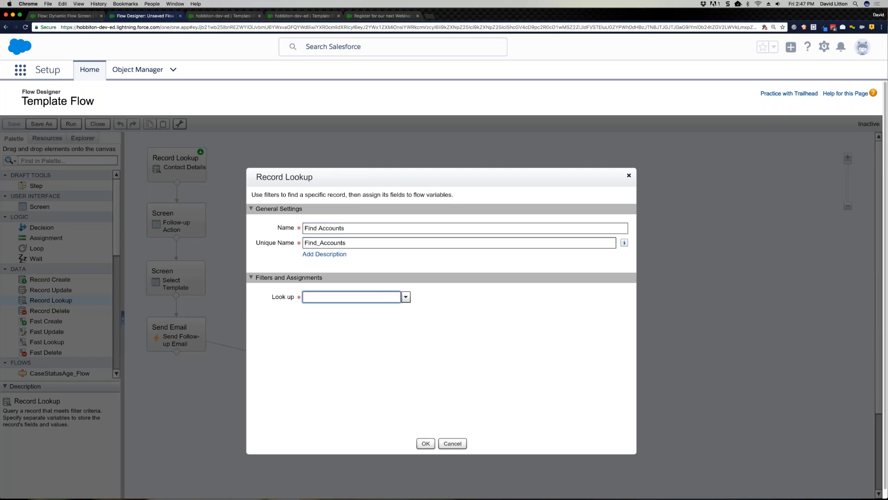
Step: Make the Find Accounts lookup search the Account object where CreatedDate equals {!$Flow.CurrentDate}
{"action": "type", "text": "Acc"}
{"action": "left_click", "coordinate": [363, 333]}
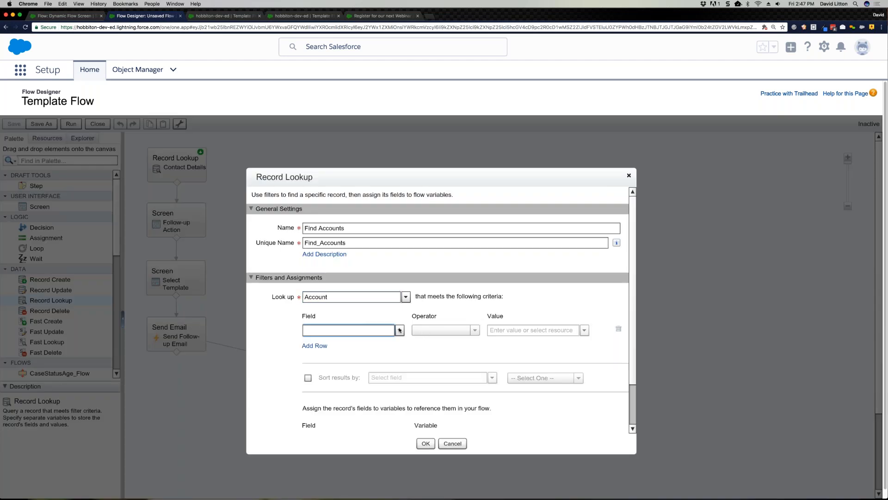
{"action": "type", "text": "c"}
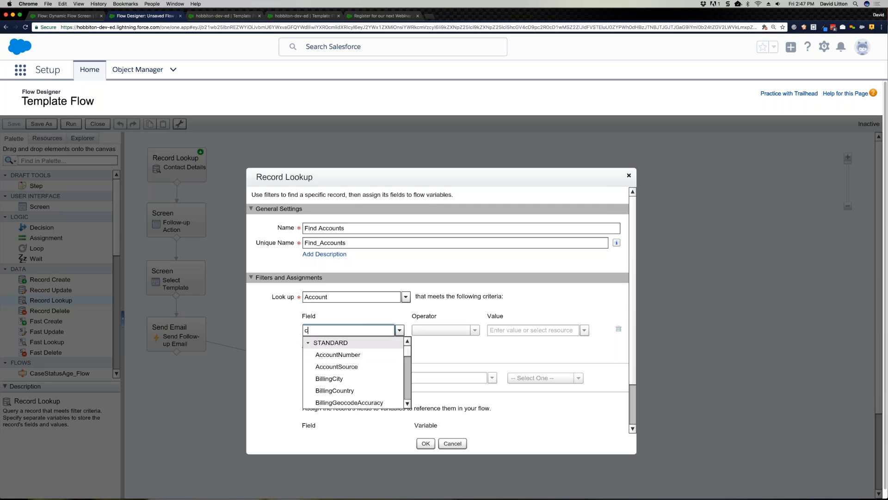
{"action": "type", "text": "reated"}
{"action": "left_click", "coordinate": [366, 367]}
{"action": "left_click", "coordinate": [472, 330]}
{"action": "left_click", "coordinate": [490, 330]}
{"action": "type", "text": "fl"}
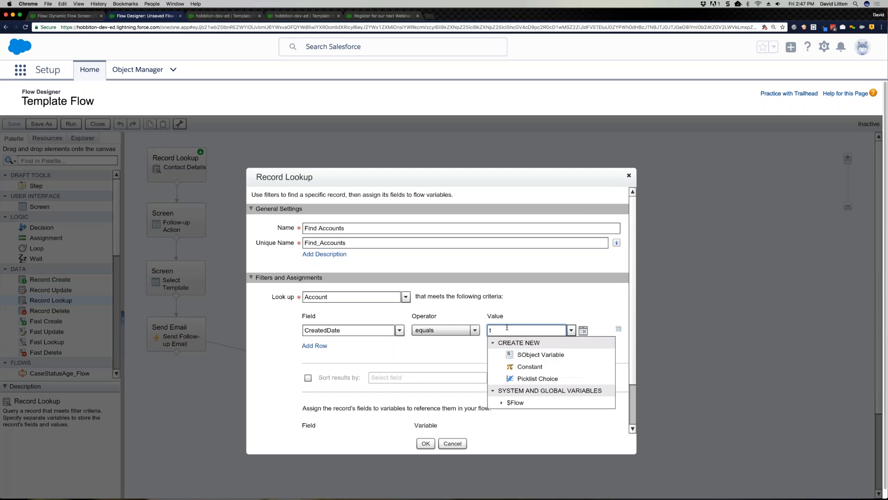
{"action": "type", "text": "ow"}
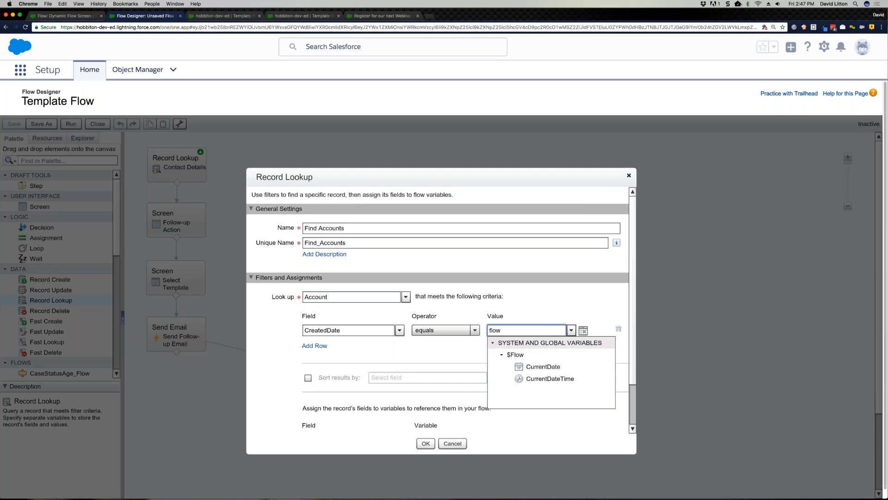
{"action": "left_click", "coordinate": [543, 366]}
{"action": "scroll", "coordinate": [407, 420], "scroll_direction": "down", "scroll_amount": 3}
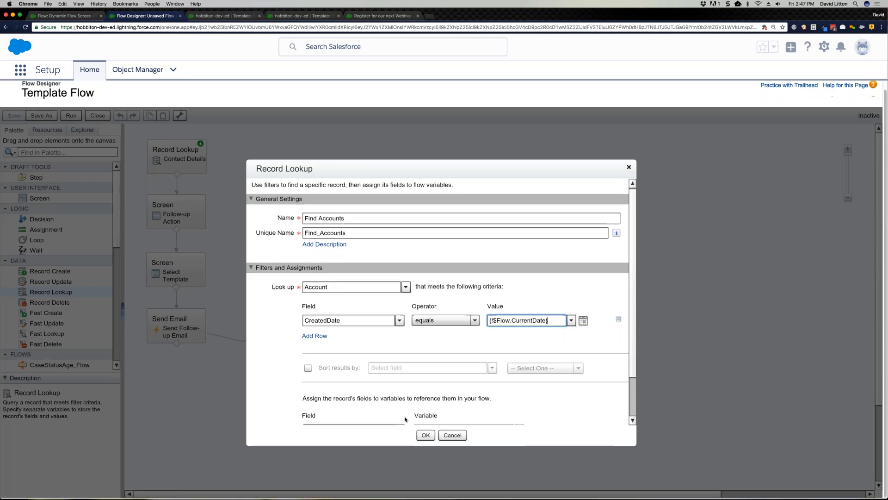
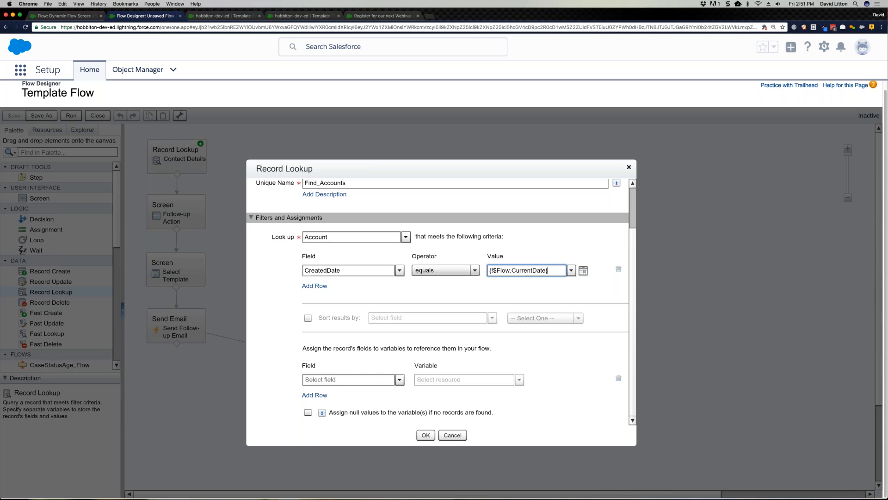
Step: Review the operators available for the CreatedDate filter in the Find Accounts lookup
{"action": "left_click", "coordinate": [466, 272]}
{"action": "scroll", "coordinate": [442, 326], "scroll_direction": "down", "scroll_amount": 1}
{"action": "scroll", "coordinate": [442, 326], "scroll_direction": "up", "scroll_amount": 2}
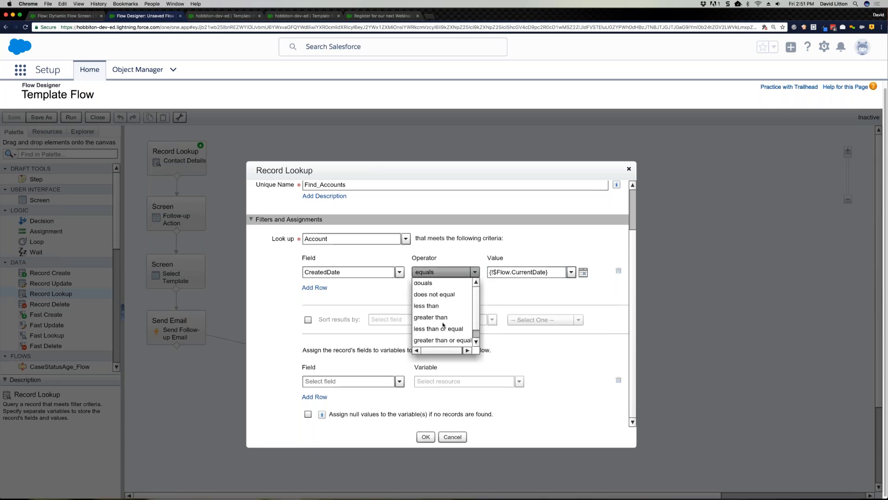
{"action": "scroll", "coordinate": [440, 321], "scroll_direction": "down", "scroll_amount": 1}
{"action": "scroll", "coordinate": [439, 321], "scroll_direction": "up", "scroll_amount": 2}
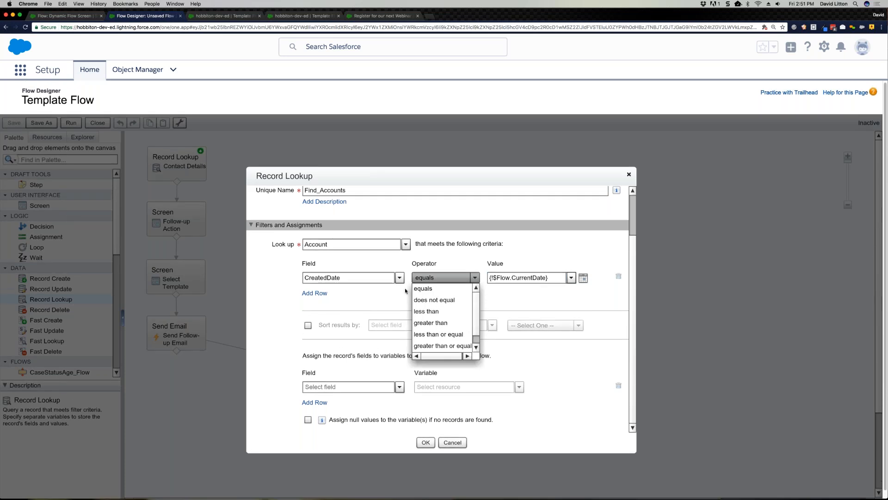
Step: Try the Find Accounts filter with the Name field and the contains operator, and discard the lookup
{"action": "left_click", "coordinate": [365, 277]}
{"action": "key", "text": "super+a"}
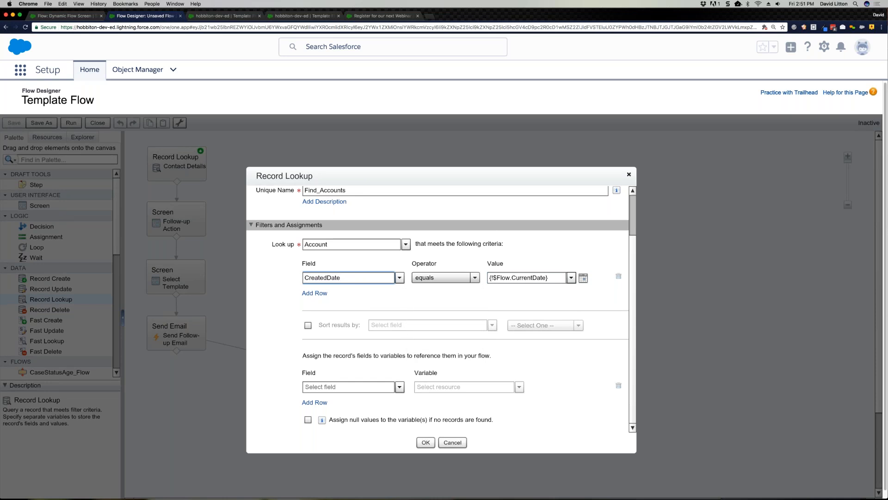
{"action": "type", "text": "name"}
{"action": "left_click", "coordinate": [378, 304]}
{"action": "left_click", "coordinate": [423, 279]}
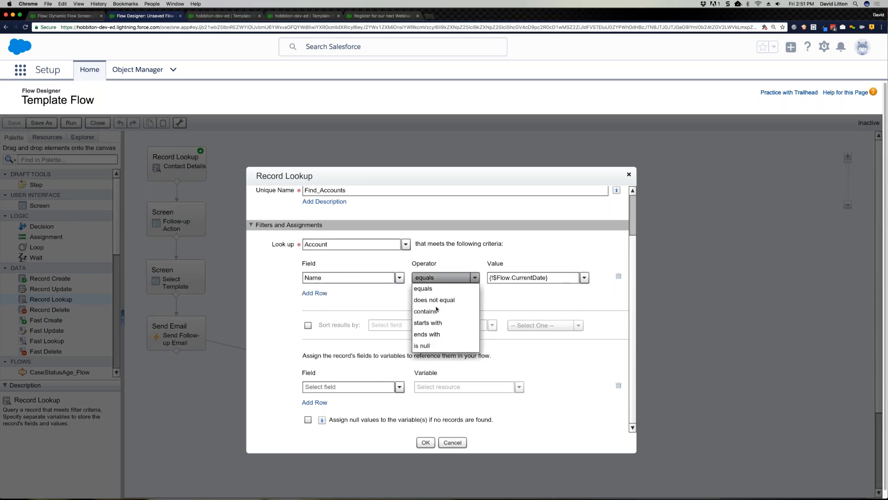
{"action": "left_click", "coordinate": [431, 313]}
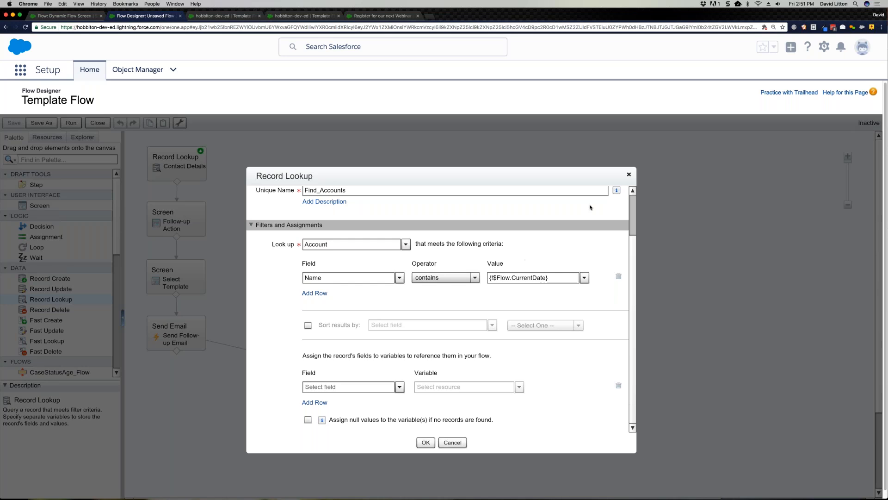
{"action": "left_click", "coordinate": [629, 175]}
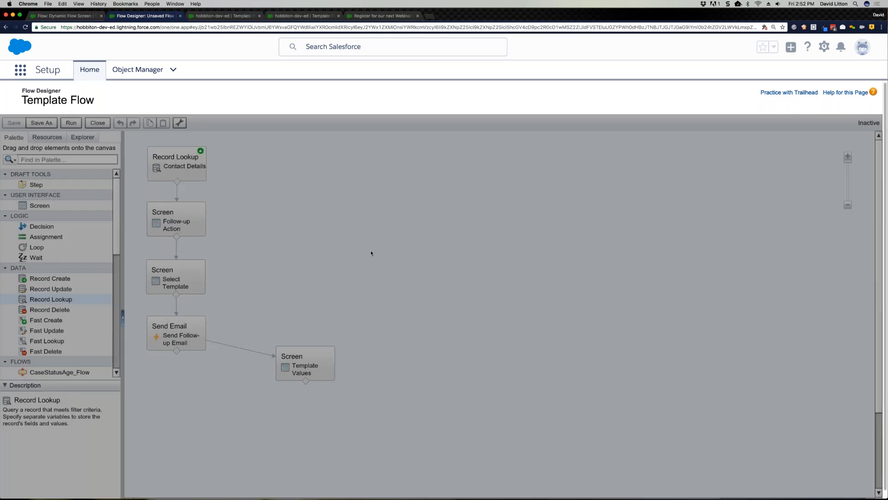
Step: Move the Template Values screen directly below the Send Email element on the flow canvas
{"action": "left_click_drag", "start_coordinate": [280, 379], "coordinate": [150, 403]}
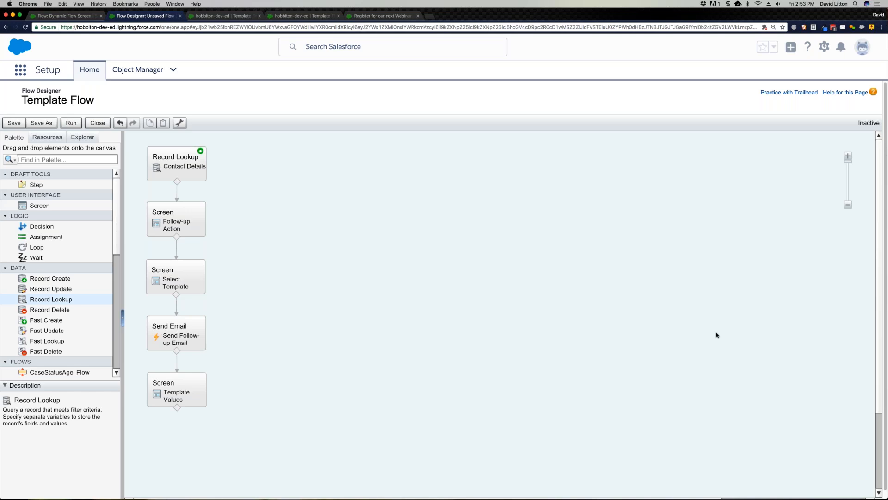
Step: In the Contact Details record lookup, add a second filter row on the LastName field with the equals operator
{"action": "double_click", "coordinate": [197, 179]}
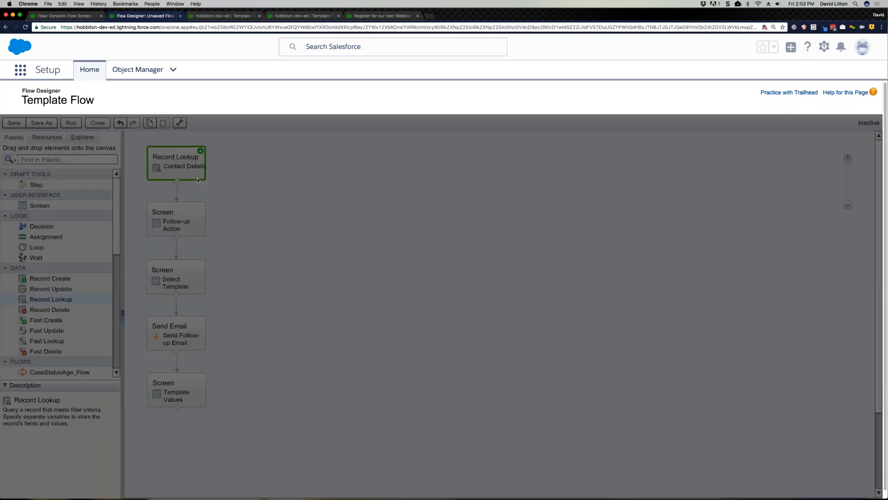
{"action": "scroll", "coordinate": [311, 295], "scroll_direction": "down", "scroll_amount": 2}
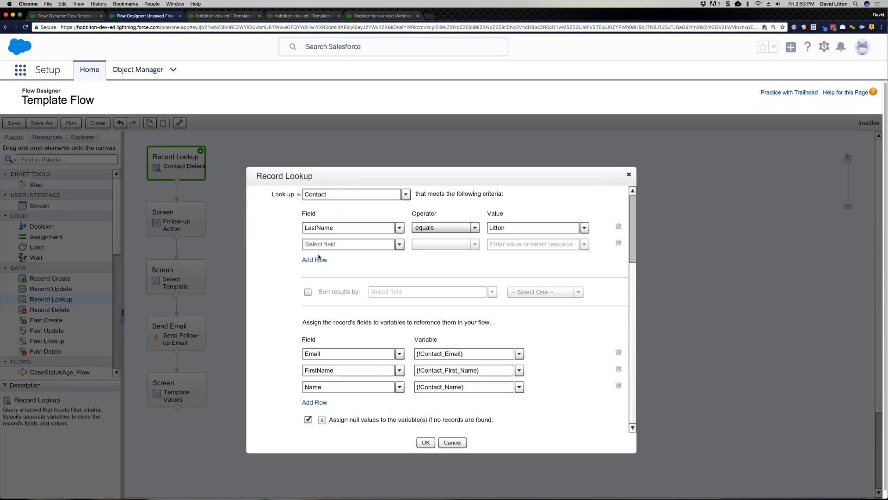
{"action": "left_click", "coordinate": [320, 245]}
{"action": "type", "text": "last"}
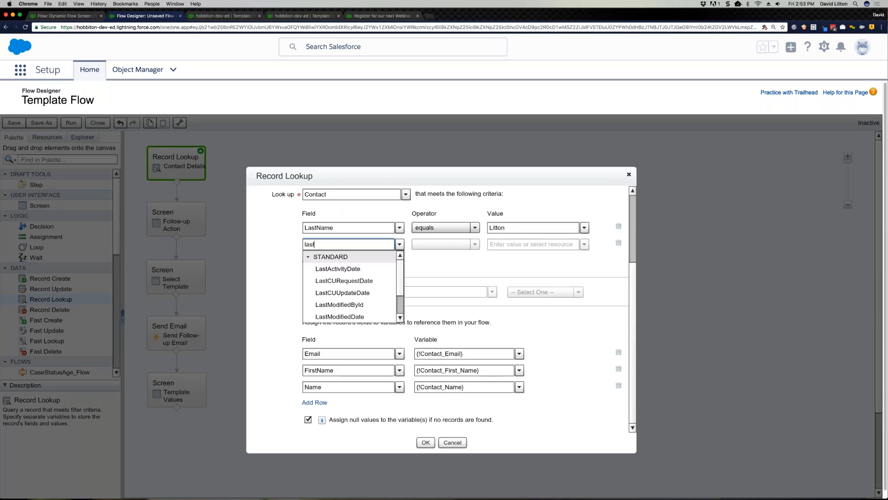
{"action": "type", "text": "nam"}
{"action": "left_click", "coordinate": [324, 268]}
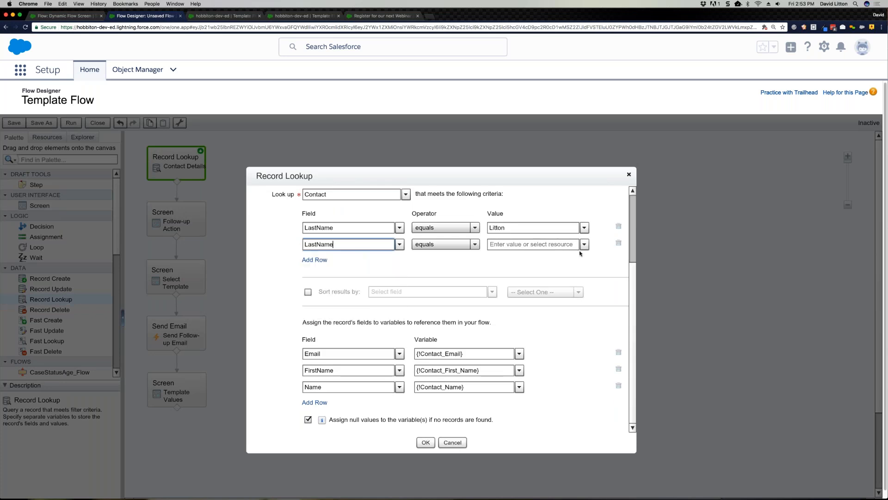
{"action": "left_click", "coordinate": [551, 245]}
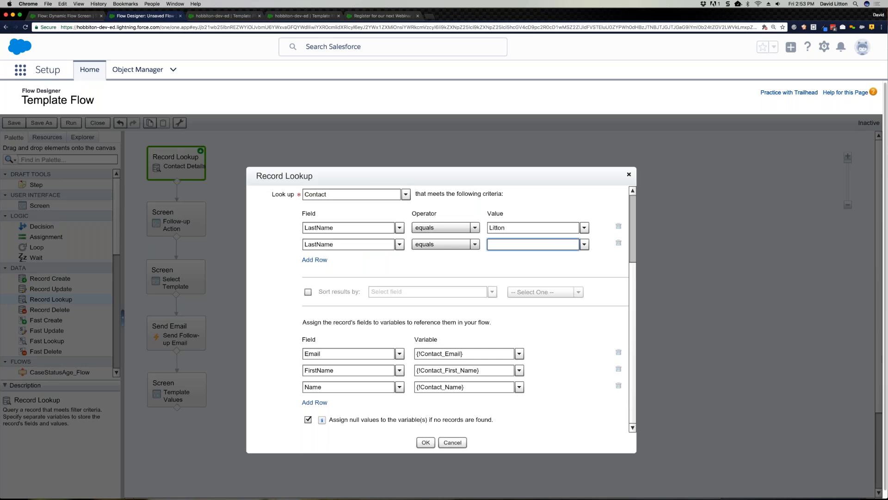